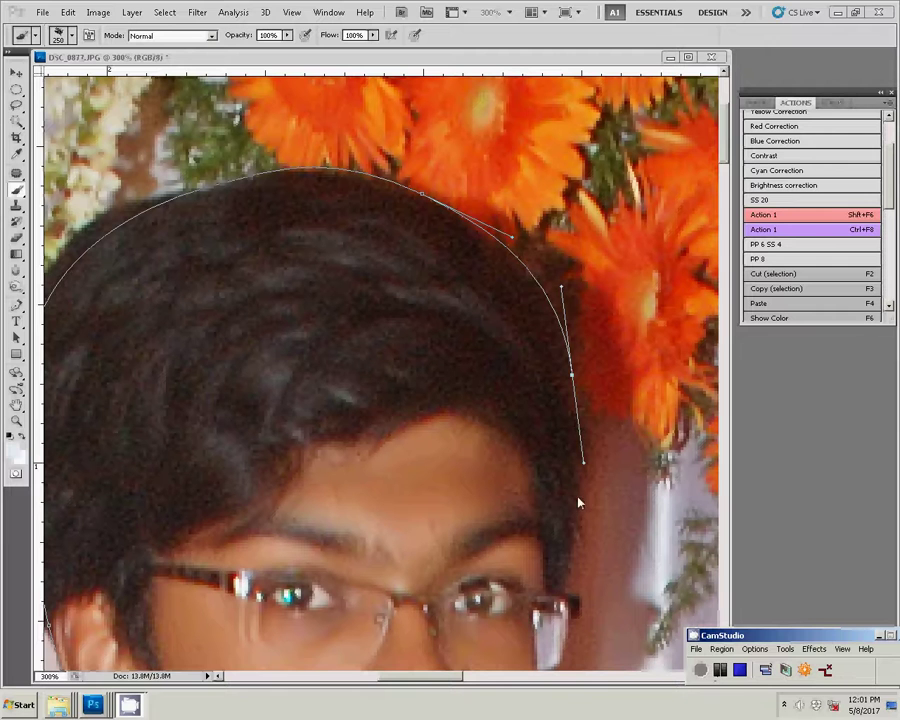
# Start a pen outline around the couple, adding points along the boy's collar
pyautogui.press('p')
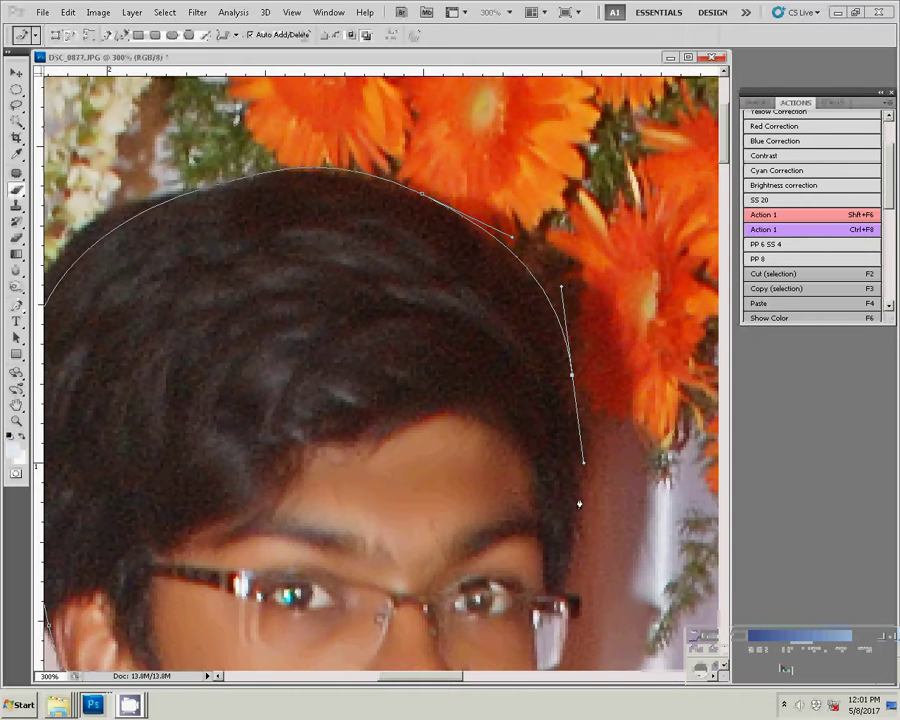
pyautogui.moveTo(566, 576); pyautogui.dragTo(519, 234)
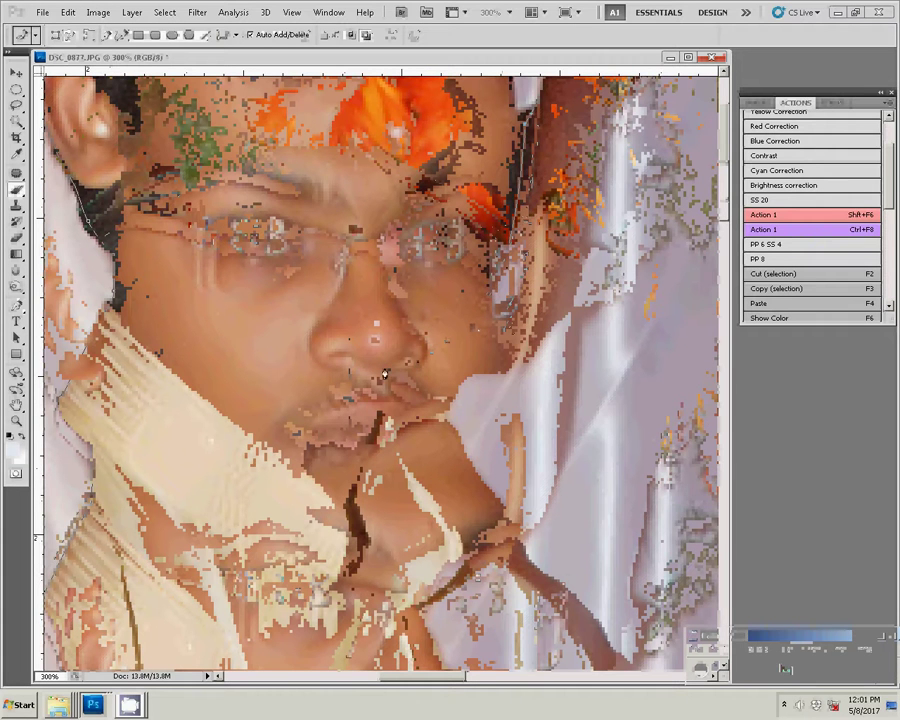
pyautogui.moveTo(473, 328); pyautogui.dragTo(388, 150)
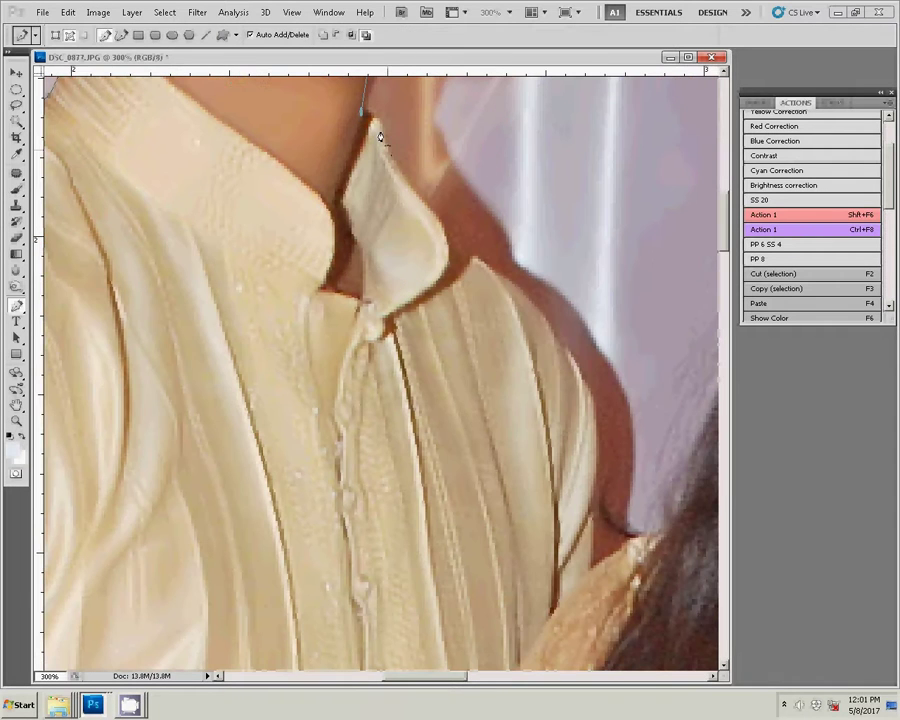
pyautogui.click(420, 210)
pyautogui.click(451, 260)
# Trace the outline around the girl's hair, close the path, and choose Make Selection
pyautogui.moveTo(602, 398)
pyautogui.mouseDown()
pyautogui.moveTo(440, 245)
pyautogui.moveTo(441, 270)
pyautogui.mouseUp()
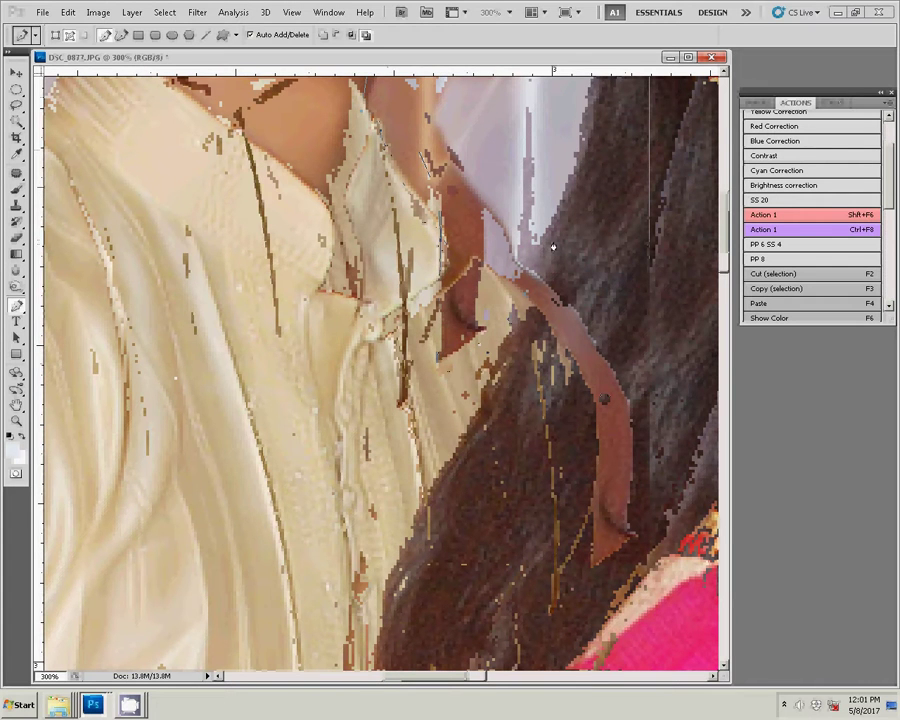
pyautogui.moveTo(553, 246); pyautogui.dragTo(454, 367)
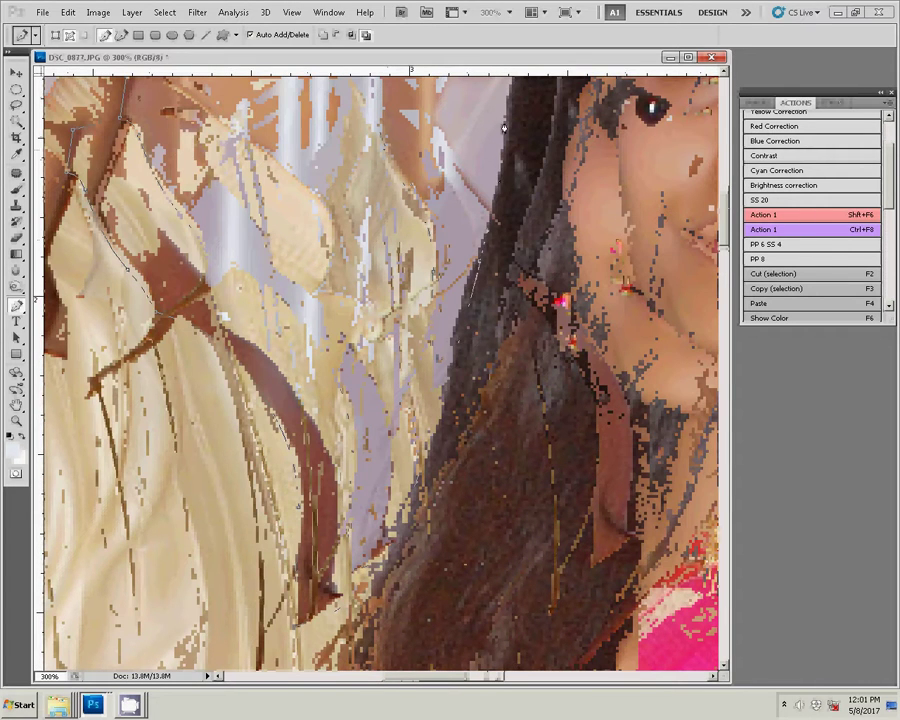
pyautogui.moveTo(505, 127); pyautogui.dragTo(458, 180)
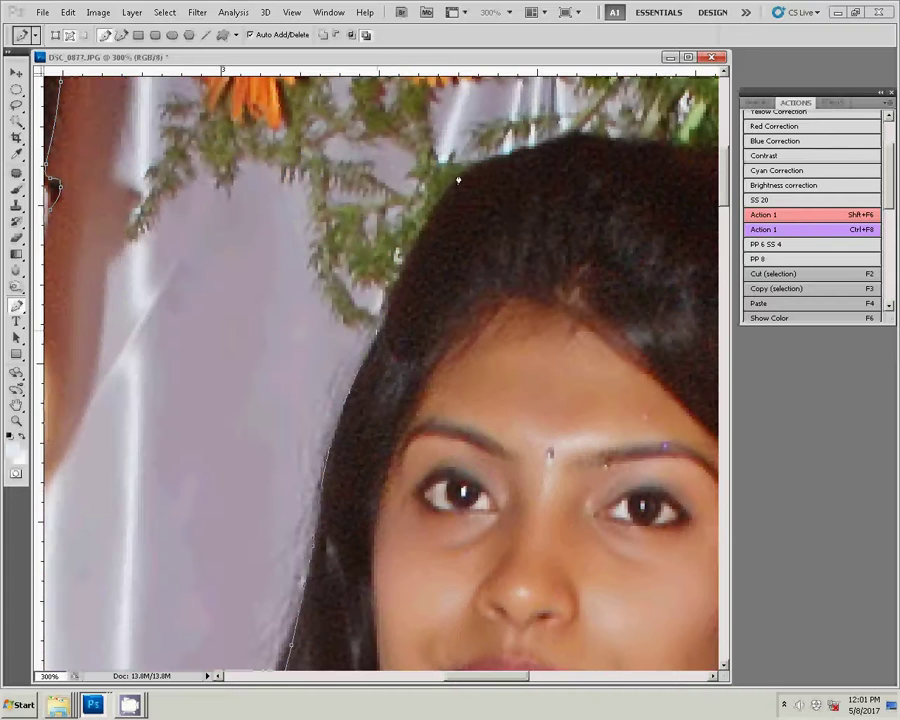
pyautogui.moveTo(494, 153); pyautogui.dragTo(391, 184)
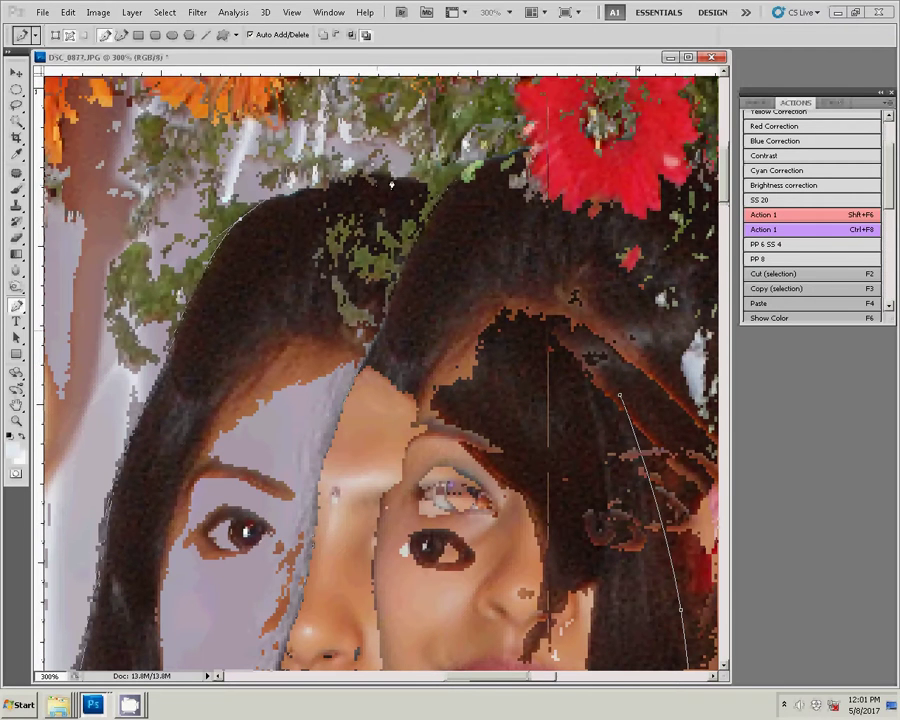
pyautogui.moveTo(560, 262); pyautogui.dragTo(596, 314)
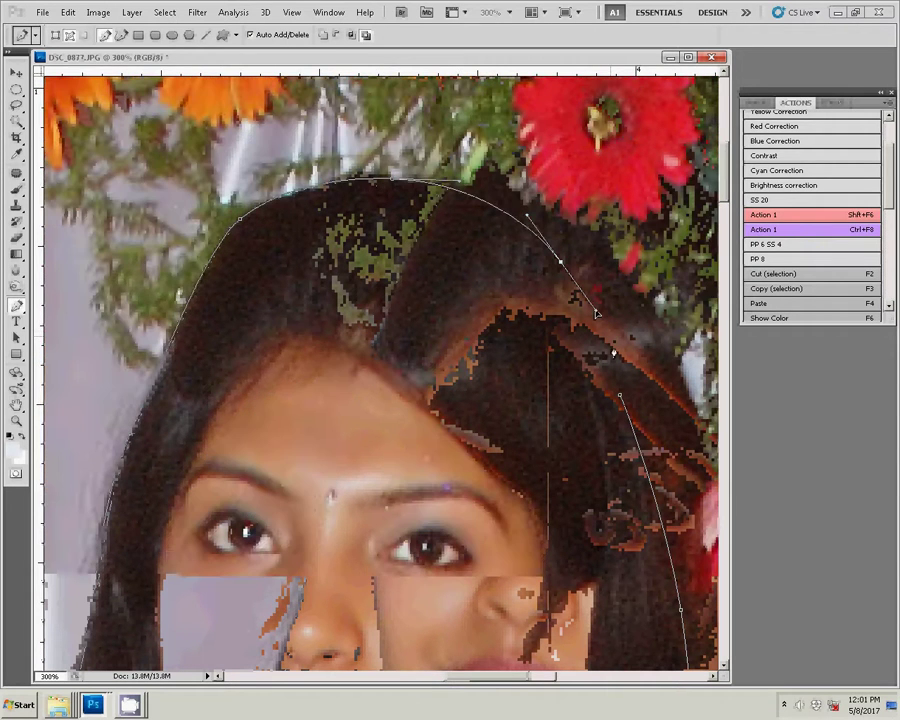
pyautogui.keyDown('ctrl'); pyautogui.click(497, 275); pyautogui.keyUp('ctrl')
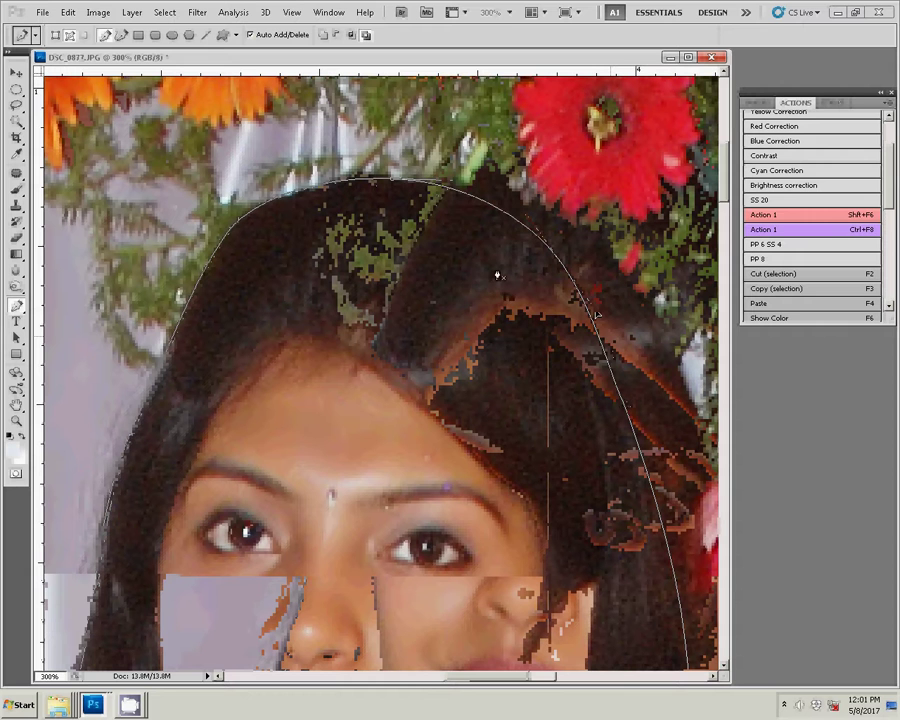
pyautogui.rightClick(497, 275)
pyautogui.click(515, 327)
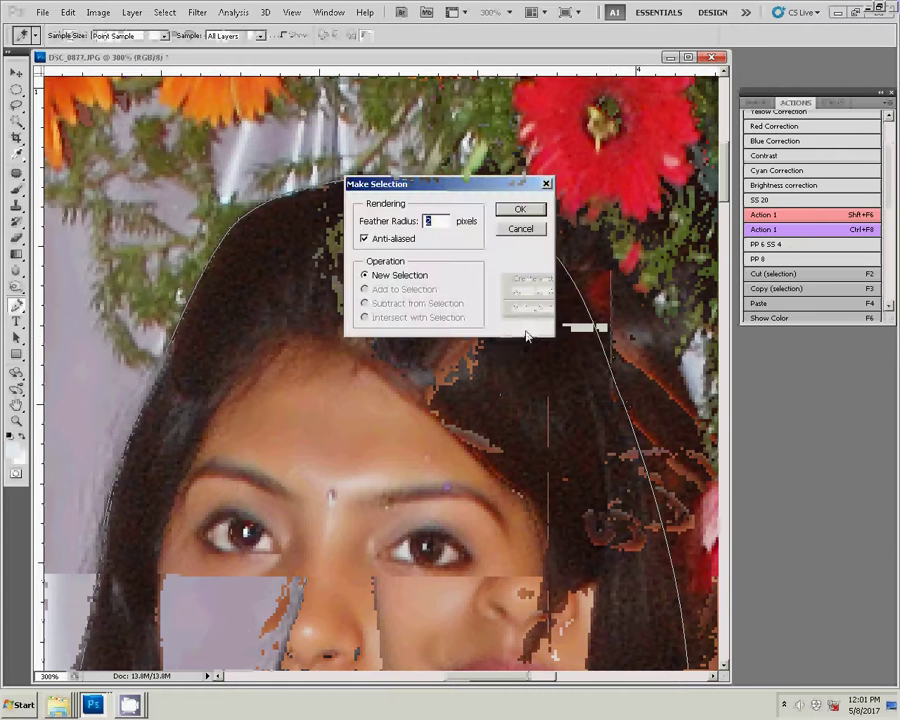
# Confirm the selection, copy the couple onto a new Layer 1, and fit the photo on screen
pyautogui.click(519, 208)
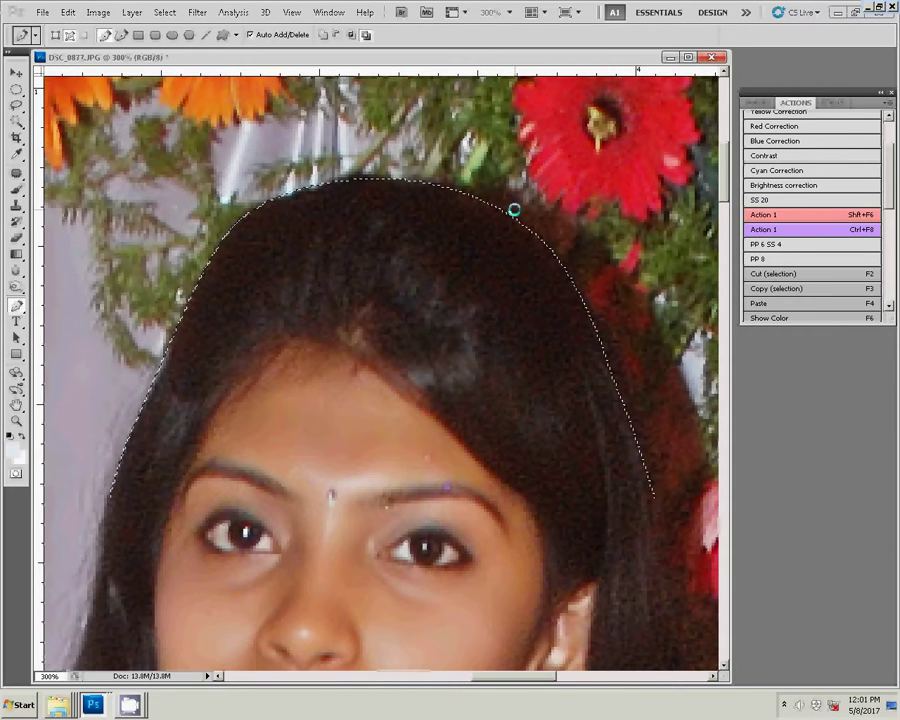
pyautogui.press('F7')
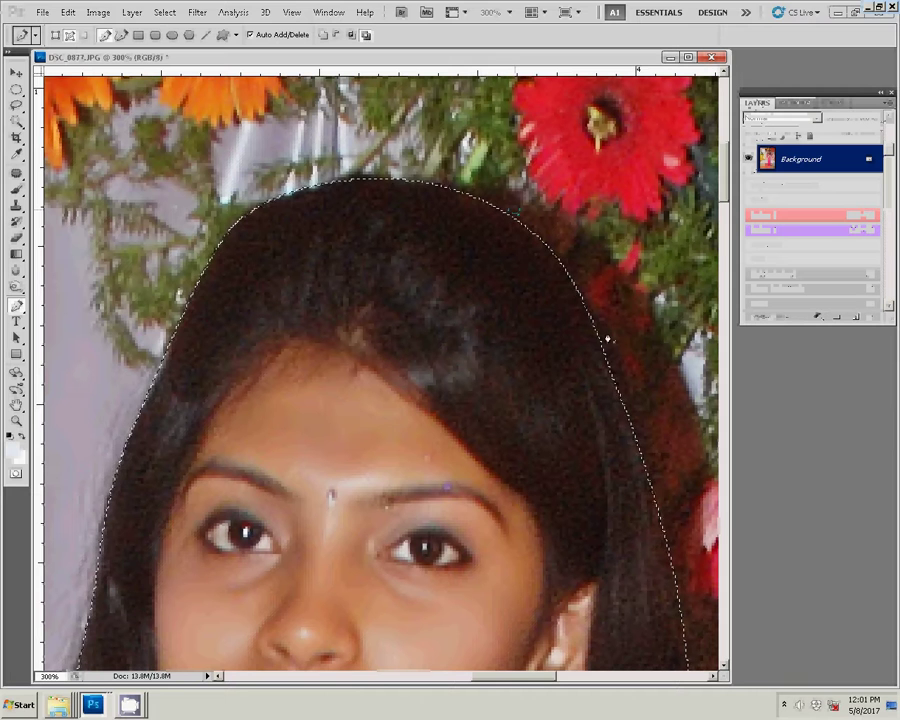
pyautogui.hotkey('ctrl', 'j')
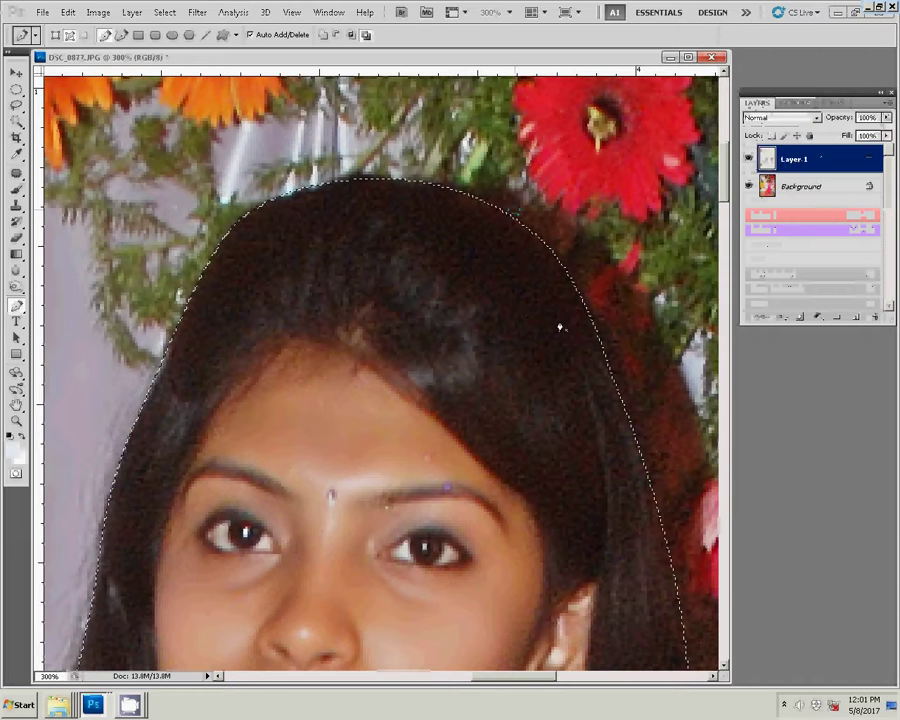
pyautogui.press('z')
pyautogui.rightClick(420, 273)
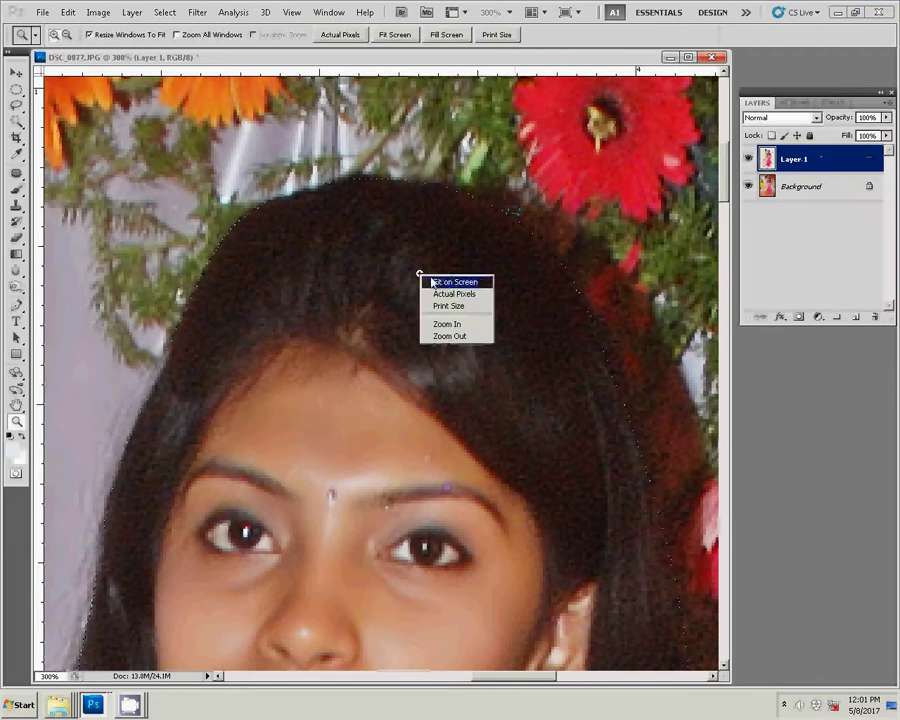
pyautogui.click(434, 282)
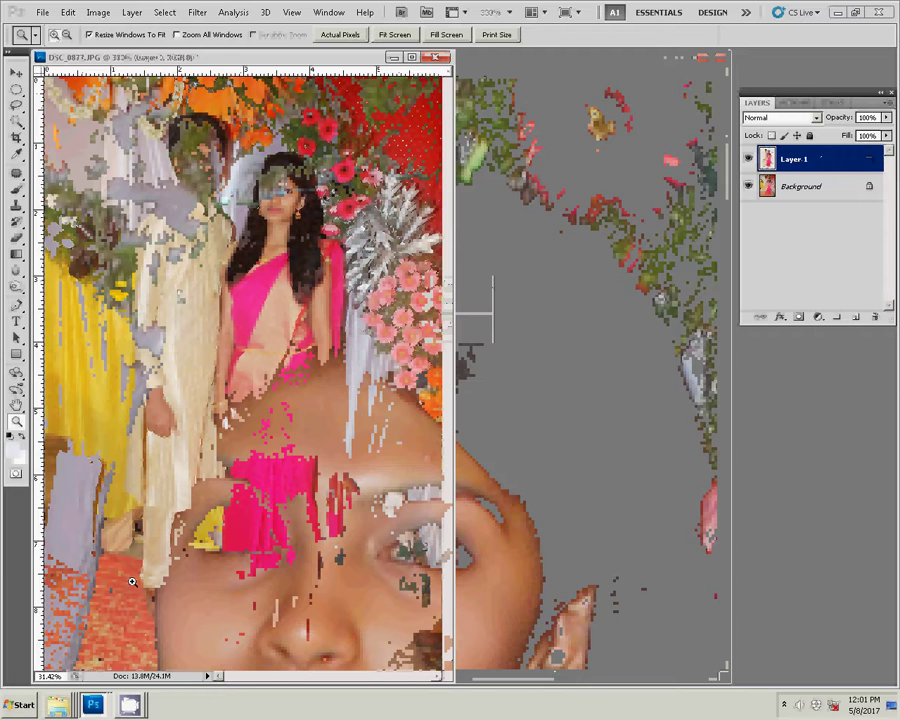
# Paste the cut-out couple into 08.psd as Layer 10, undoing an earlier wrong paste
pyautogui.press('v')
pyautogui.click(93, 705)
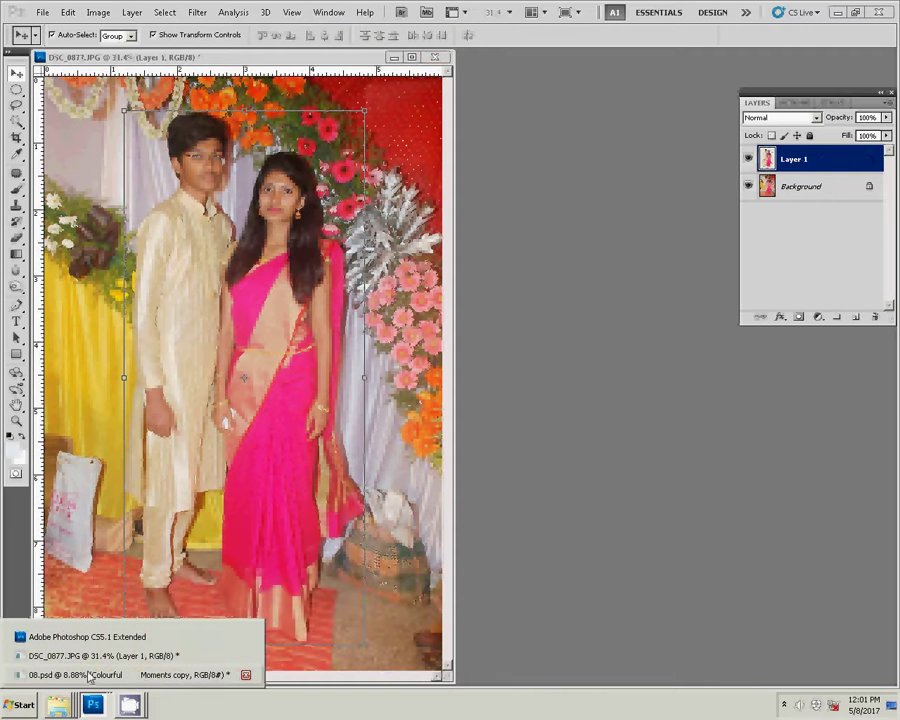
pyautogui.click(89, 675)
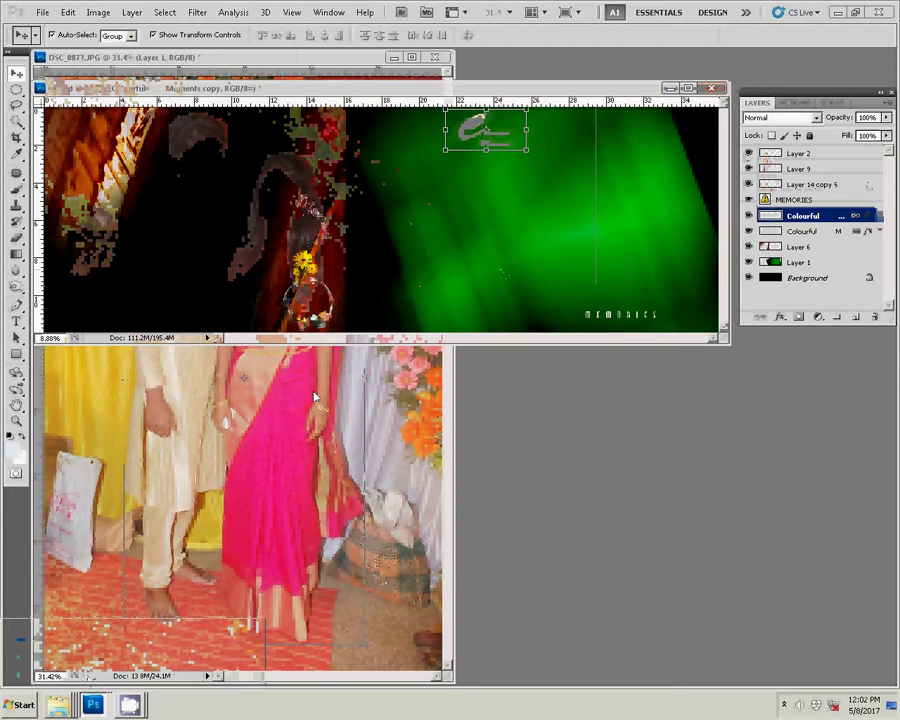
pyautogui.hotkey('ctrl', 'v')
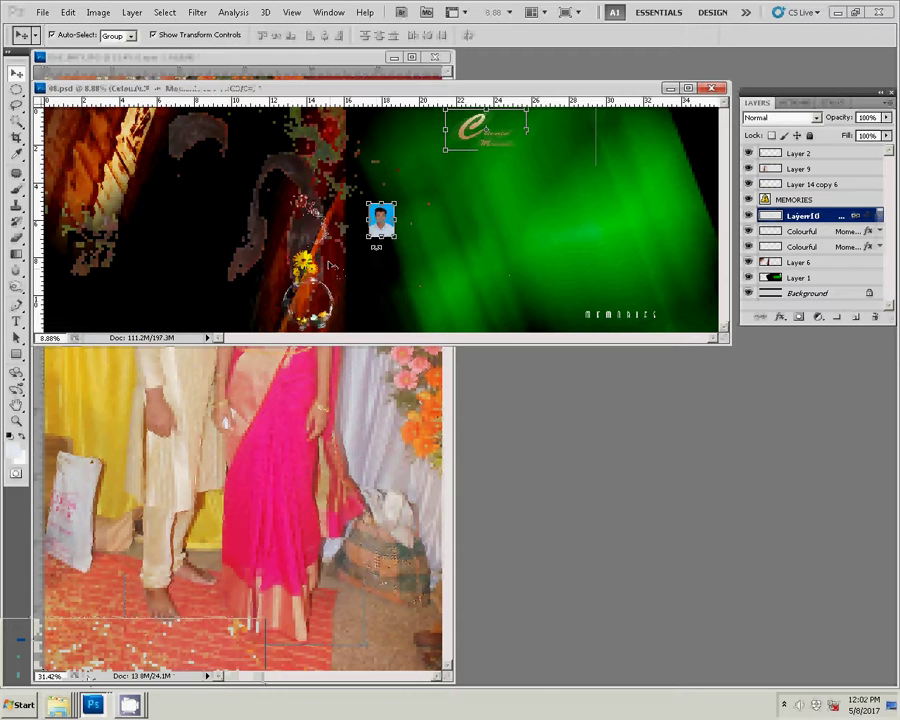
pyautogui.hotkey('ctrl', 'z')
pyautogui.click(329, 394)
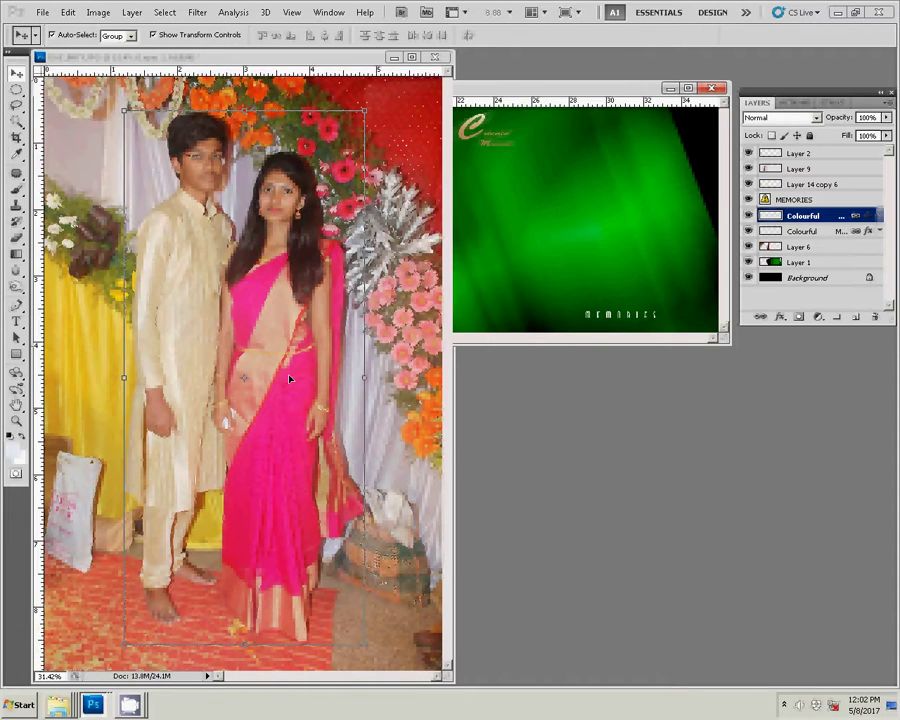
pyautogui.click(579, 214)
pyautogui.hotkey('ctrl', 'v')
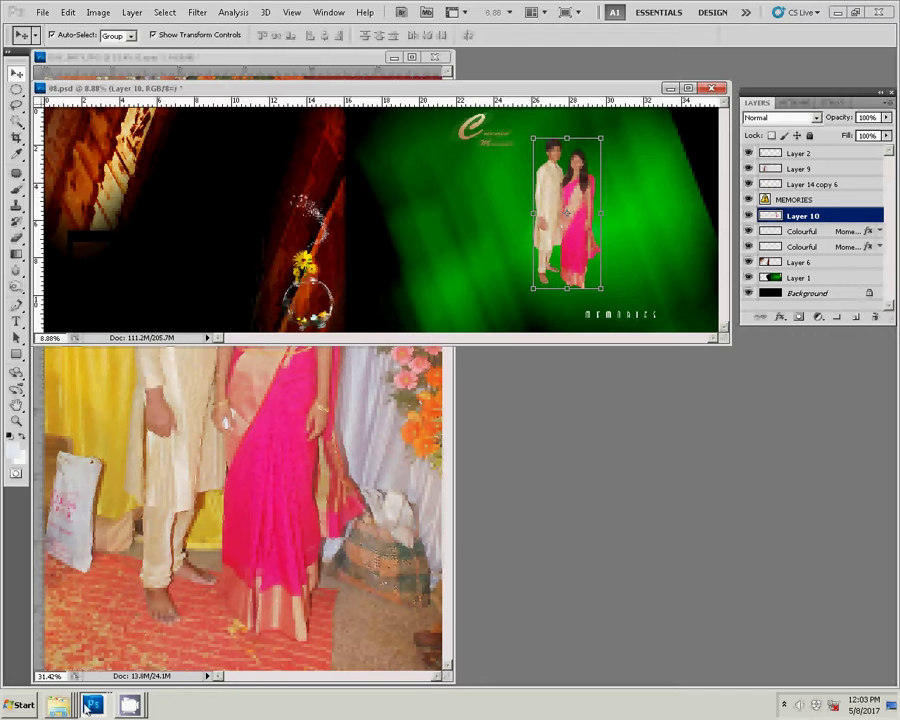
# Move the couple onto the left page and enlarge it to 133%
pyautogui.moveTo(130, 705)
pyautogui.click(130, 668)
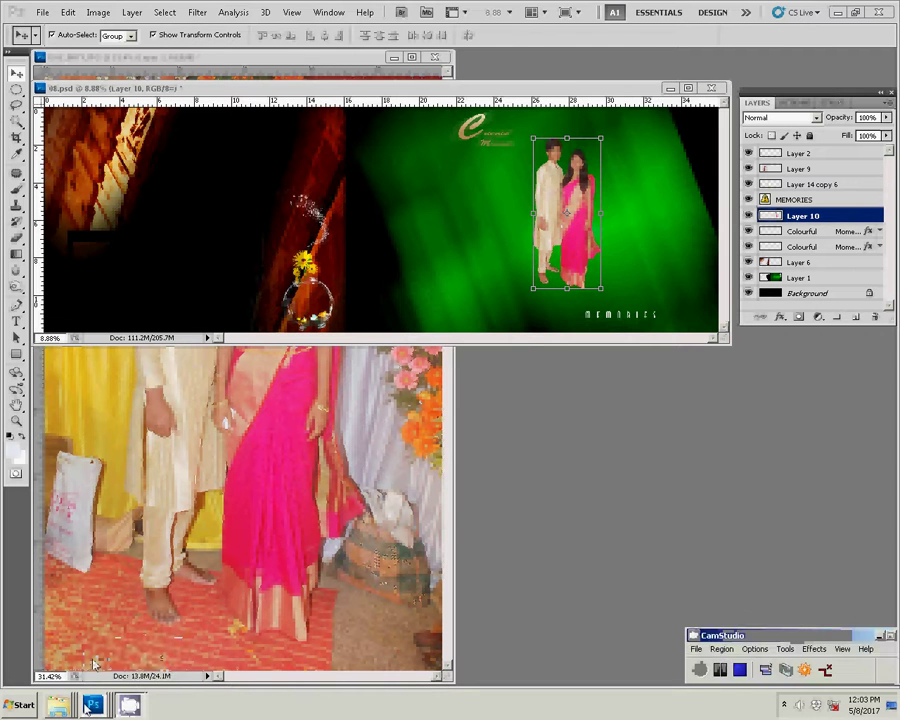
pyautogui.moveTo(569, 200); pyautogui.dragTo(103, 207)
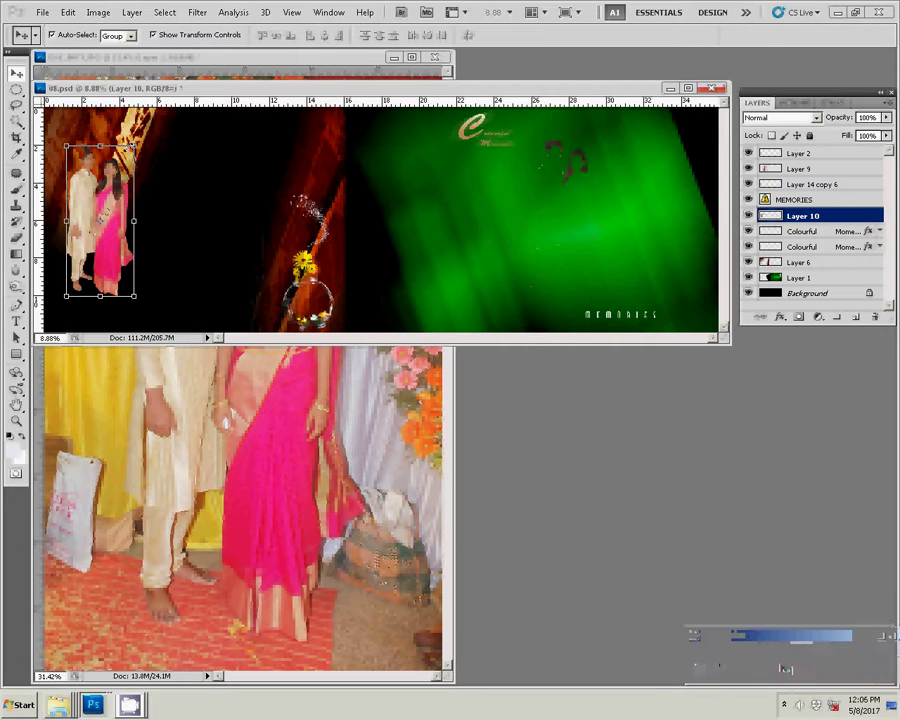
pyautogui.moveTo(135, 146)
pyautogui.mouseDown()
pyautogui.moveTo(149, 119)
pyautogui.moveTo(167, 121)
pyautogui.mouseUp()
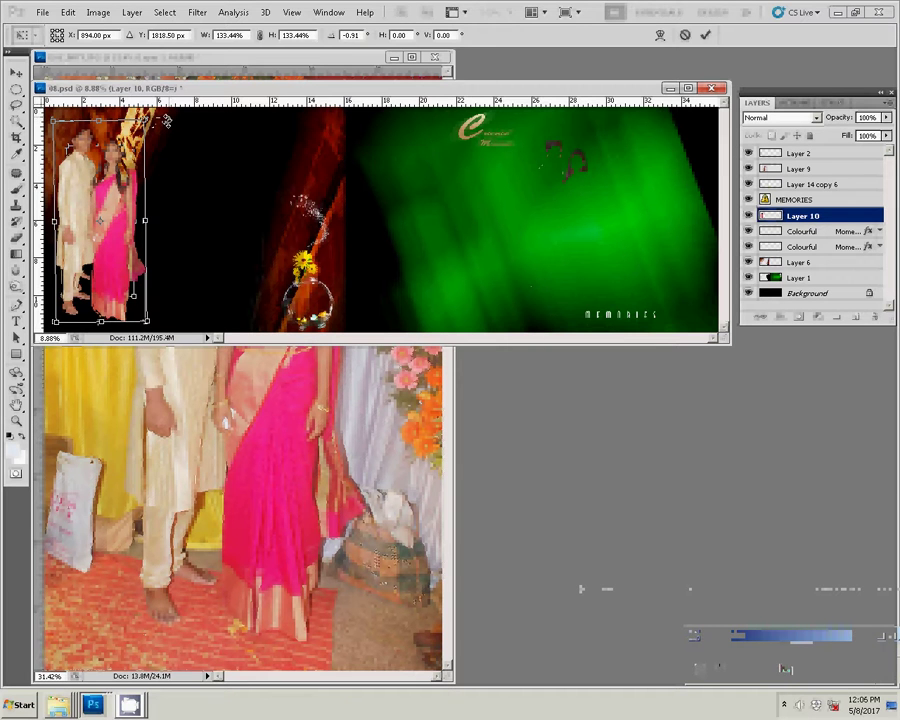
pyautogui.press('Return')
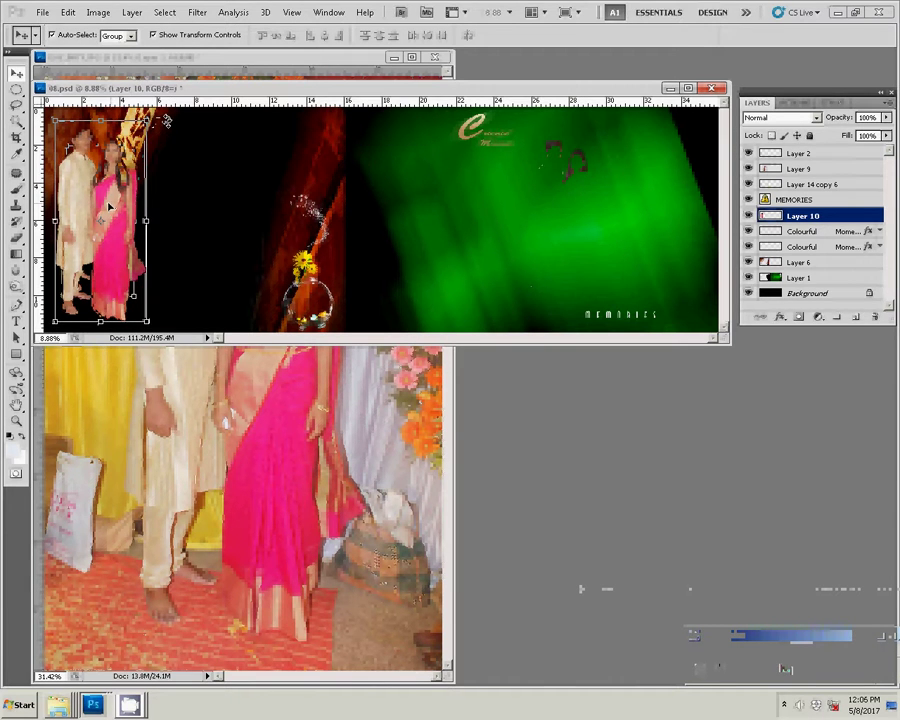
# Bring the couple layer to the top, centre it in the template, and return to the original photo
pyautogui.hotkey('ctrl', ']')
pyautogui.hotkey('ctrl', ']')
pyautogui.hotkey('ctrl', ']')
pyautogui.hotkey('ctrl', ']')
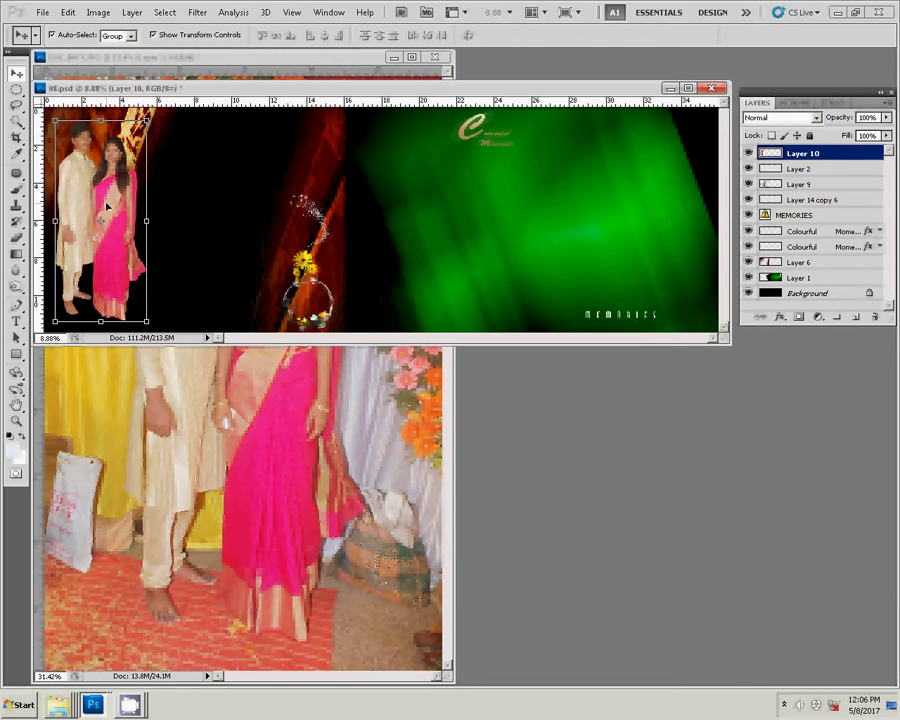
pyautogui.moveTo(106, 206)
pyautogui.mouseDown()
pyautogui.moveTo(388, 190)
pyautogui.moveTo(333, 187)
pyautogui.mouseUp()
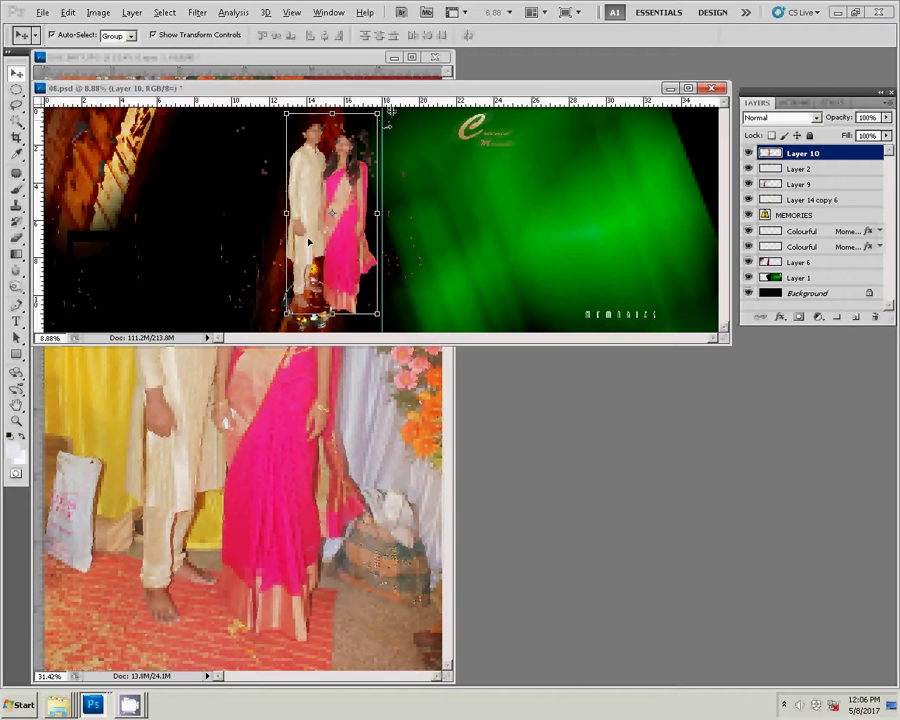
pyautogui.moveTo(349, 212); pyautogui.dragTo(340, 212)
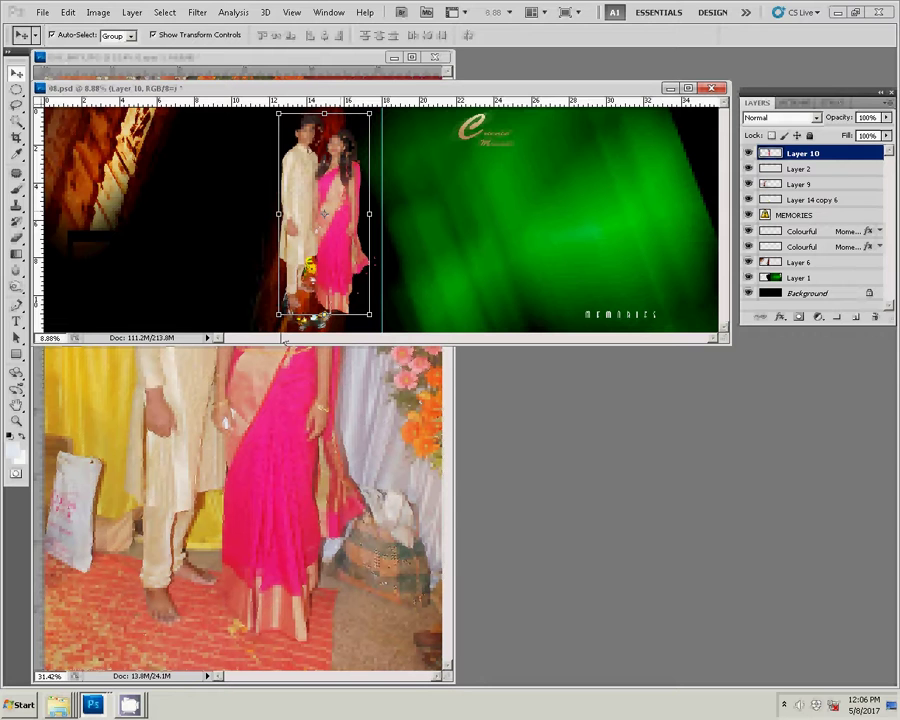
pyautogui.click(301, 477)
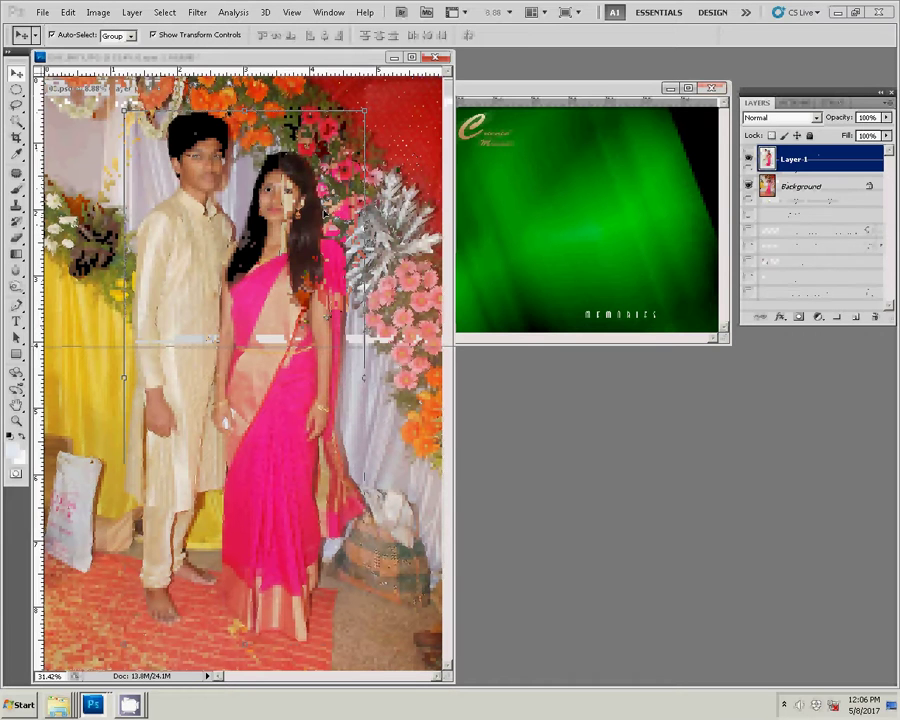
# Save the couple photo as DSC_0877.psd in the psd folder and close it
pyautogui.hotkey('ctrl', 'shift', 's')
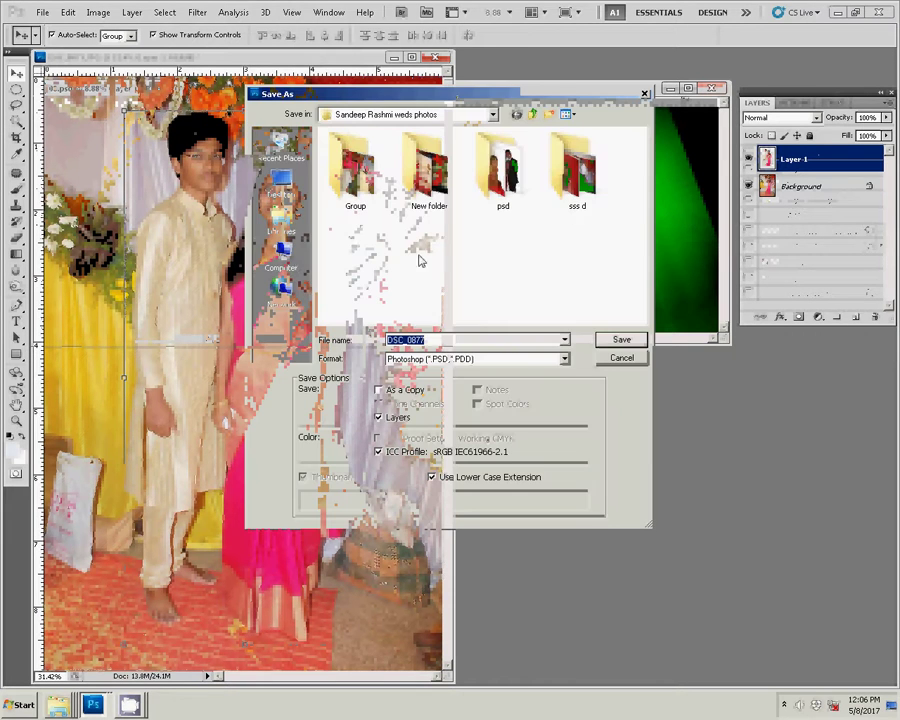
pyautogui.click(503, 172)
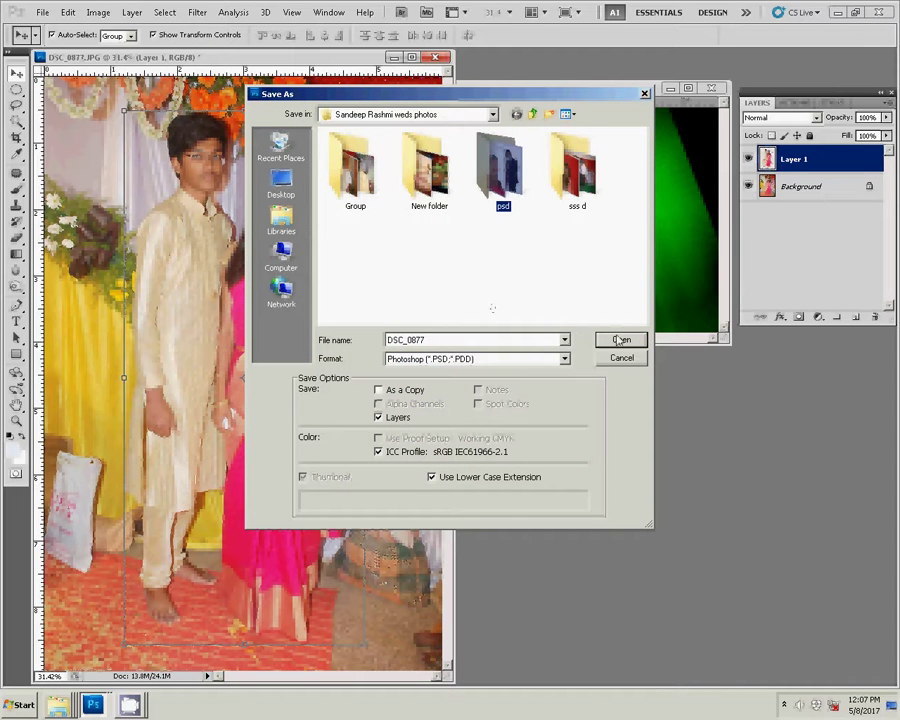
pyautogui.press('Return')
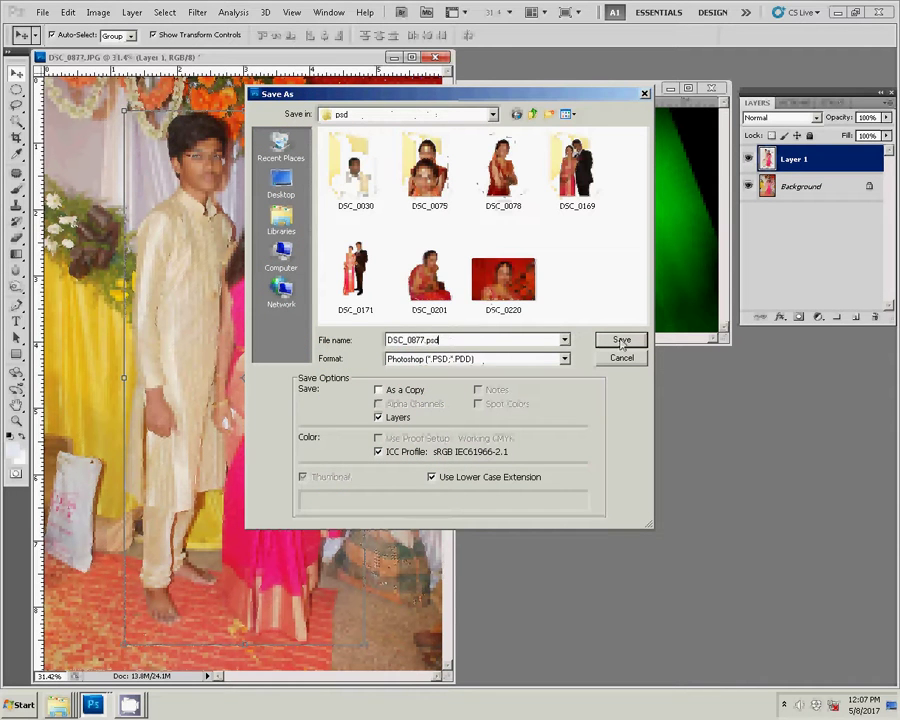
pyautogui.click(621, 339)
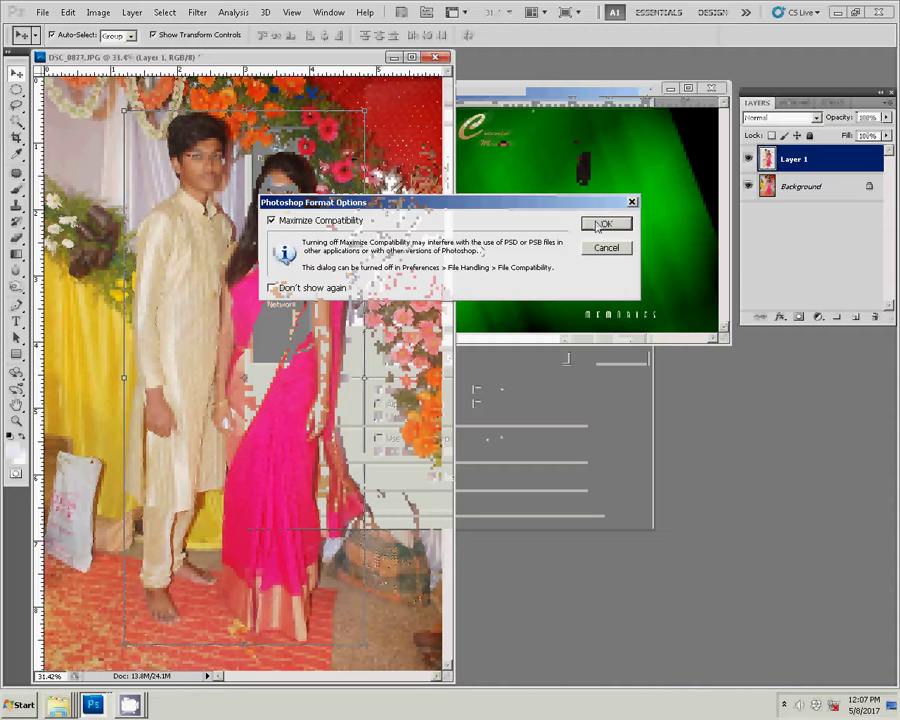
pyautogui.click(598, 226)
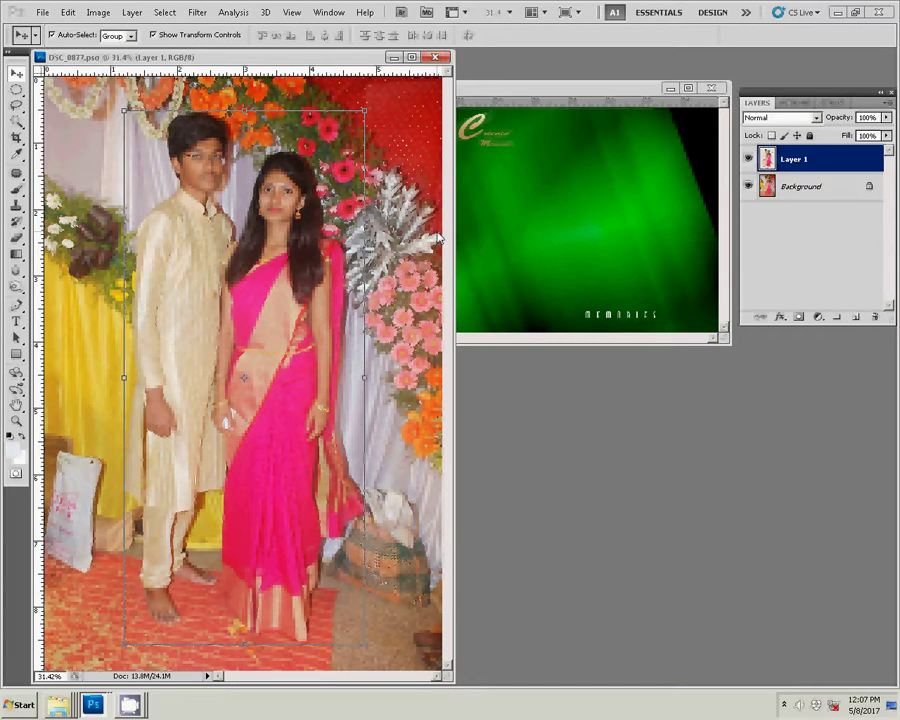
pyautogui.click(437, 57)
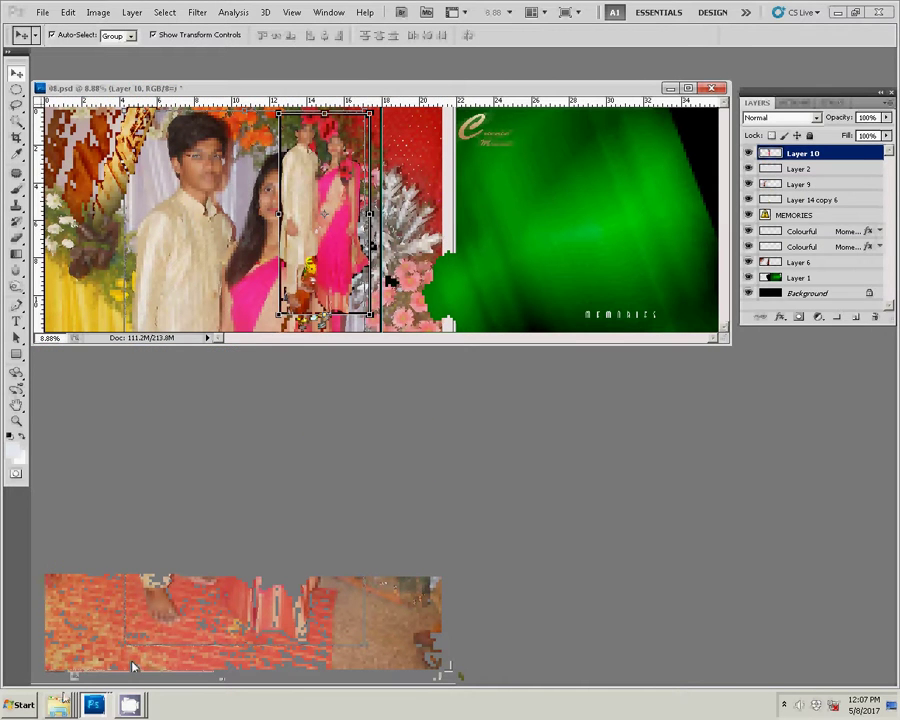
pyautogui.rightClick(58, 705)
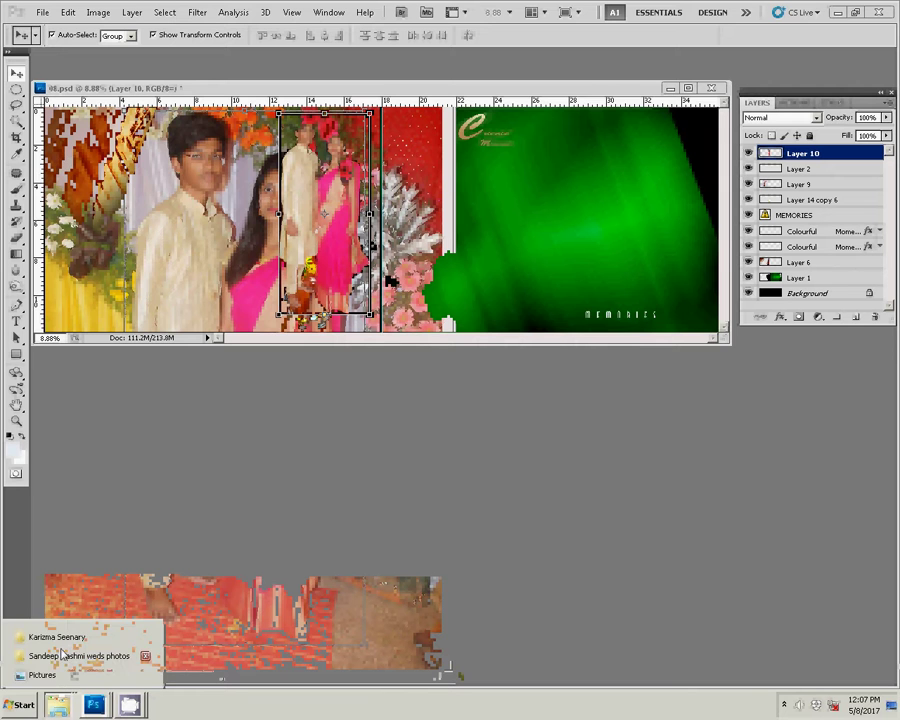
# Move DSC_0877 into the sss d folder and open DSC_0881 in Photoshop
pyautogui.click(62, 654)
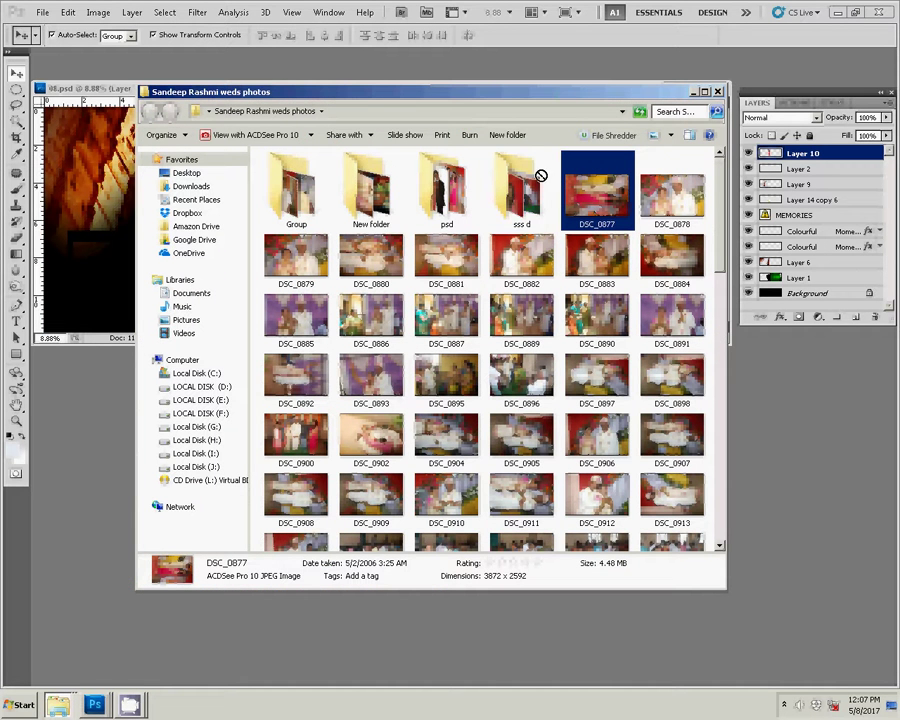
pyautogui.moveTo(541, 176); pyautogui.dragTo(522, 195)
pyautogui.click(400, 272)
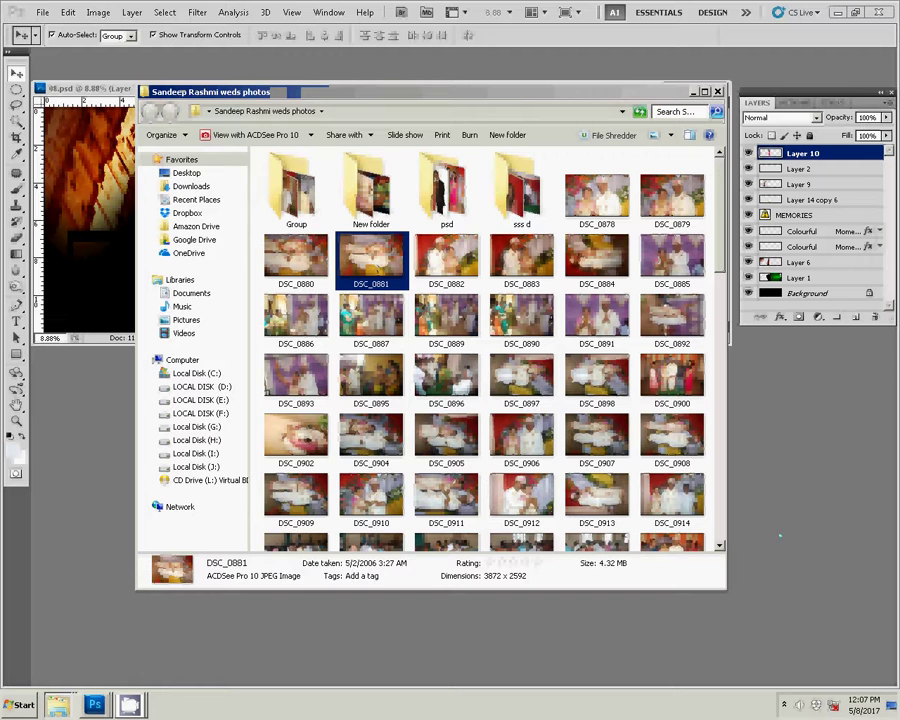
pyautogui.click(790, 533)
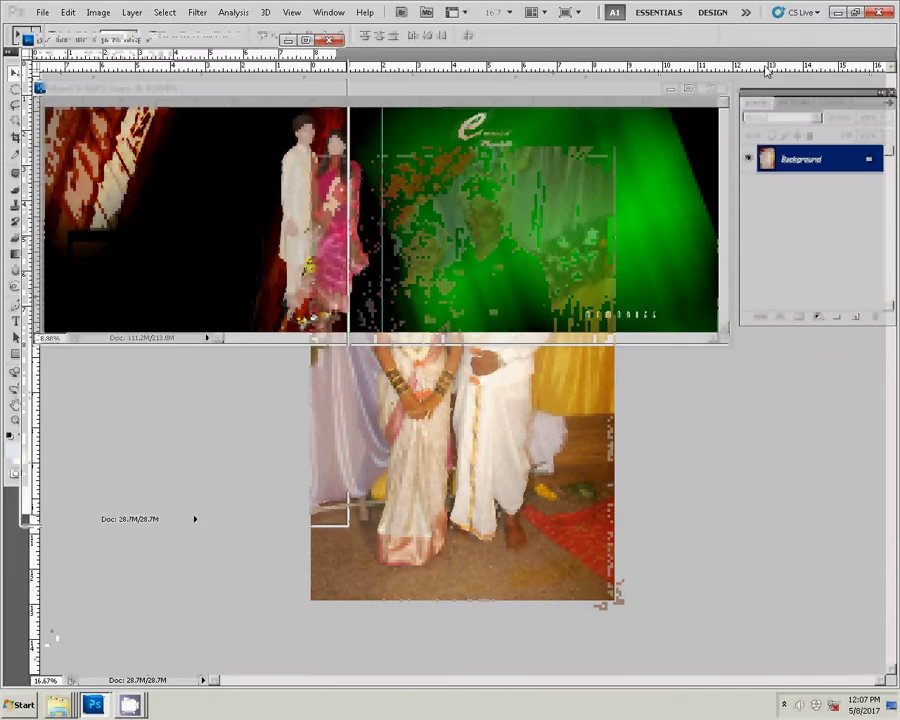
# Zoom into DSC_0881 and change its Image Size width from 8.64 to 6 inches
pyautogui.press('z')
pyautogui.click(303, 238)
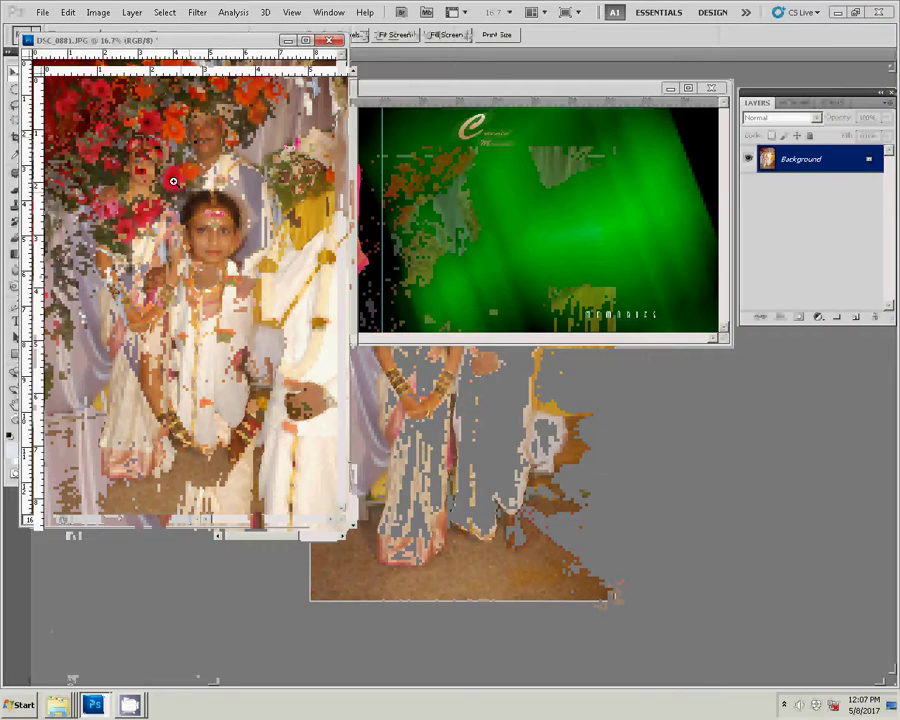
pyautogui.click(303, 238)
pyautogui.click(390, 200)
pyautogui.click(479, 163)
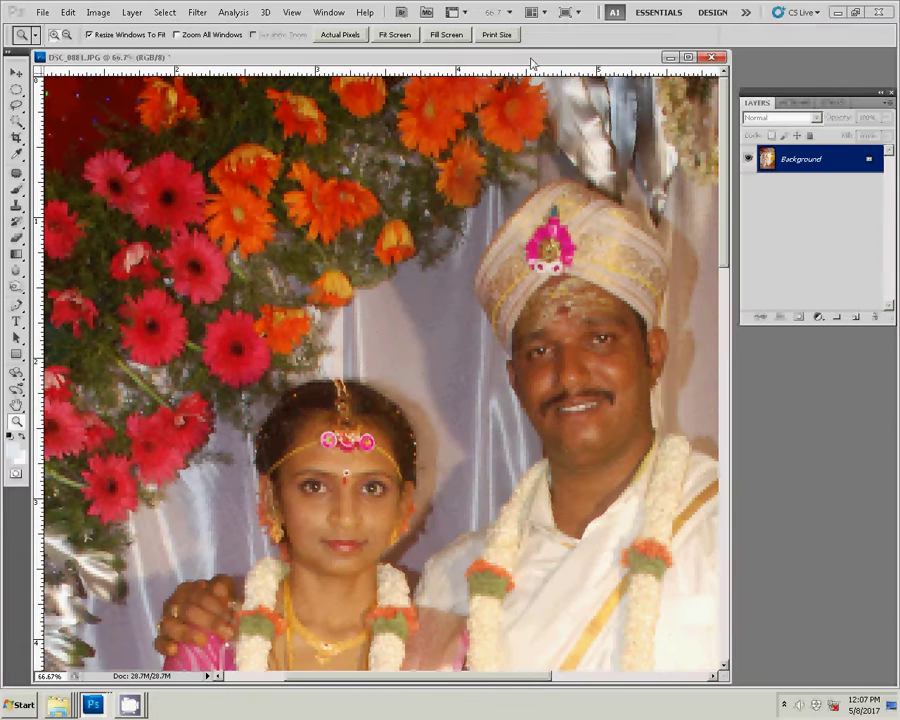
pyautogui.hotkey('ctrl', 'alt', 'i')
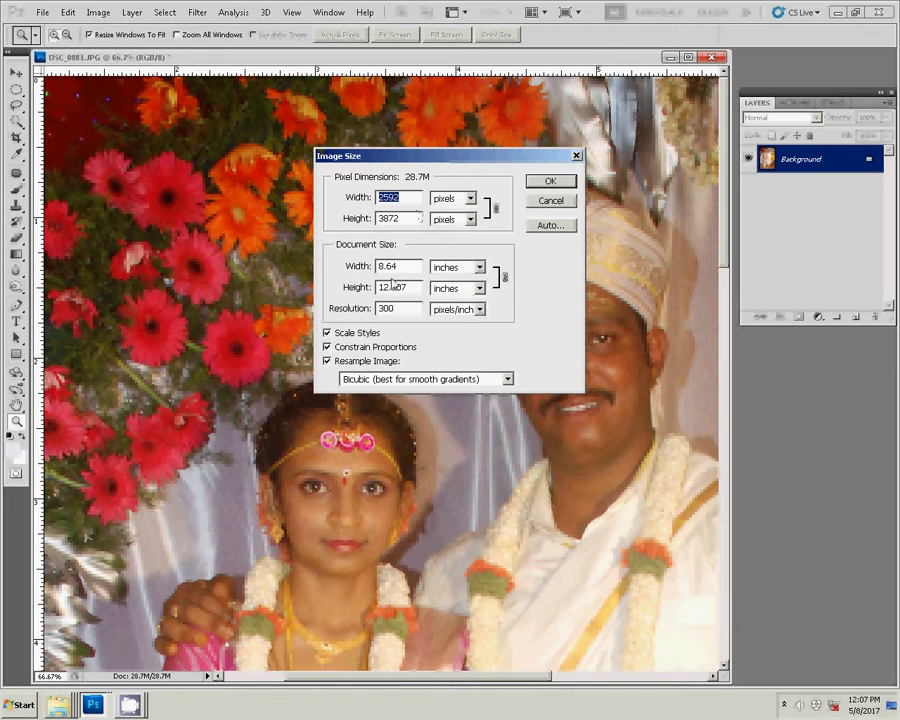
pyautogui.click(406, 267)
pyautogui.doubleClick(406, 267)
pyautogui.write('6')
pyautogui.click(549, 181)
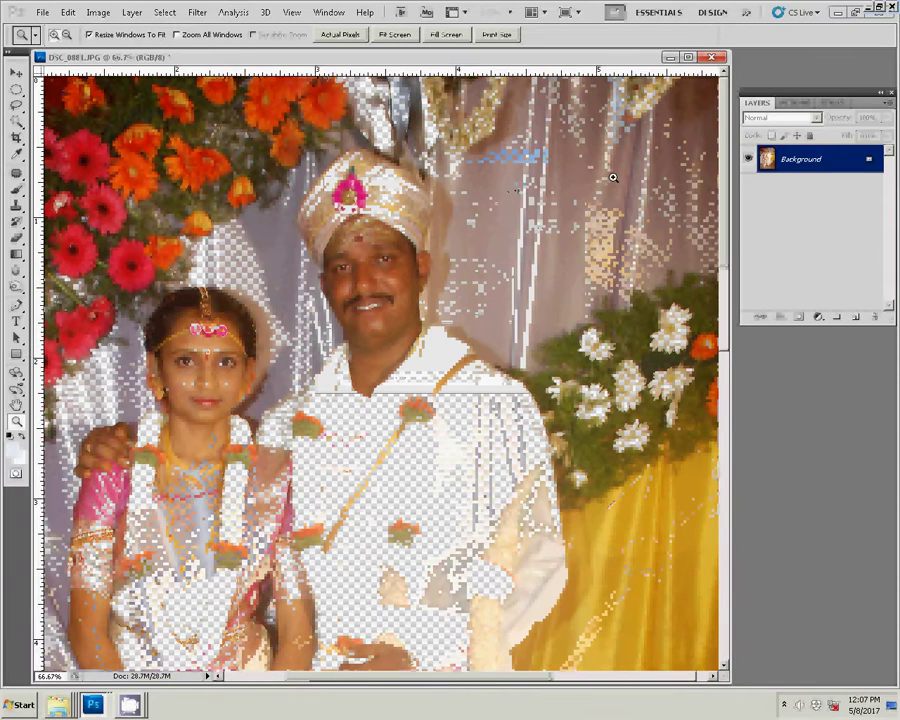
# Show the Actions panel, fit DSC_0881 on screen, and close it without saving
pyautogui.click(797, 102)
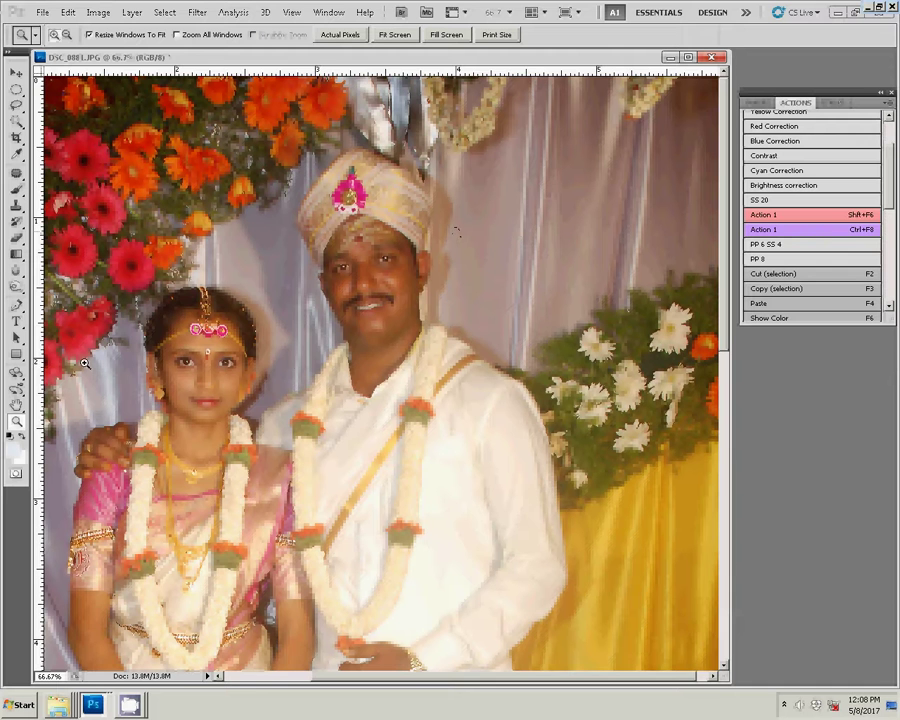
pyautogui.rightClick(266, 344)
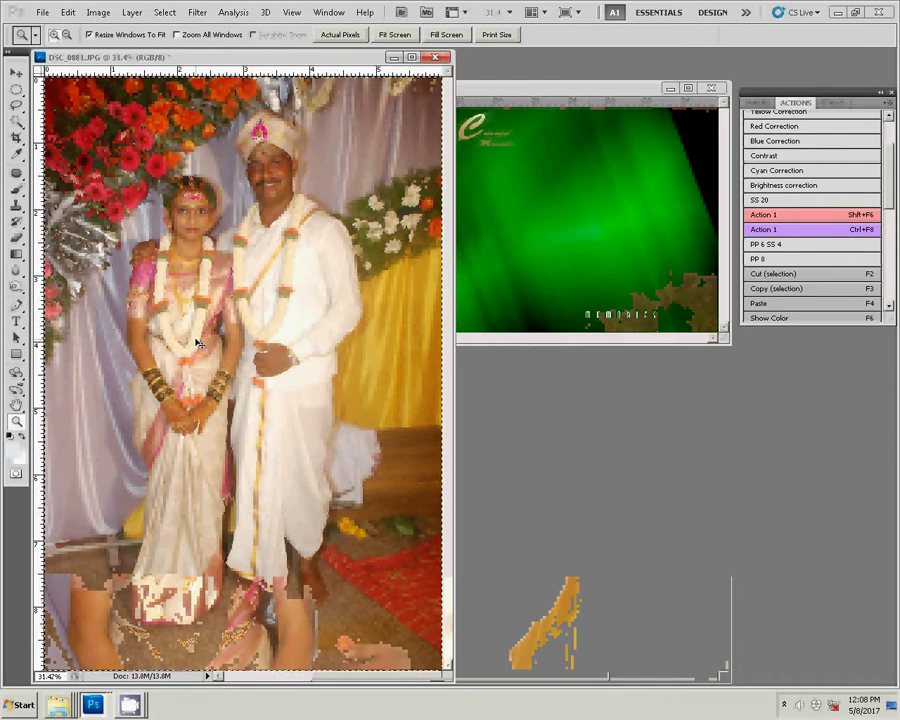
pyautogui.hotkey('ctrl', 'w')
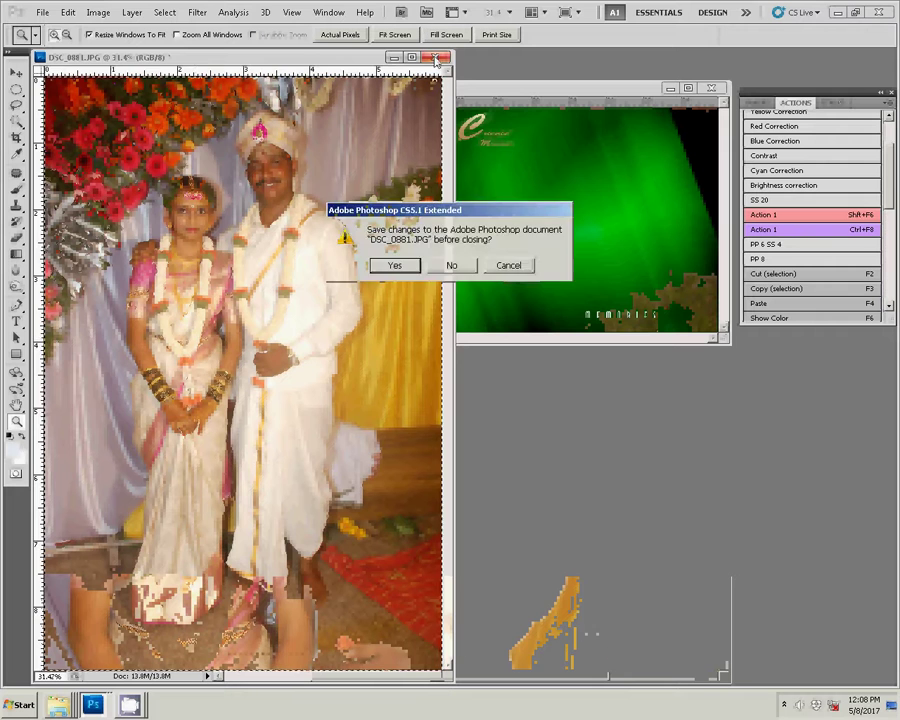
pyautogui.click(451, 264)
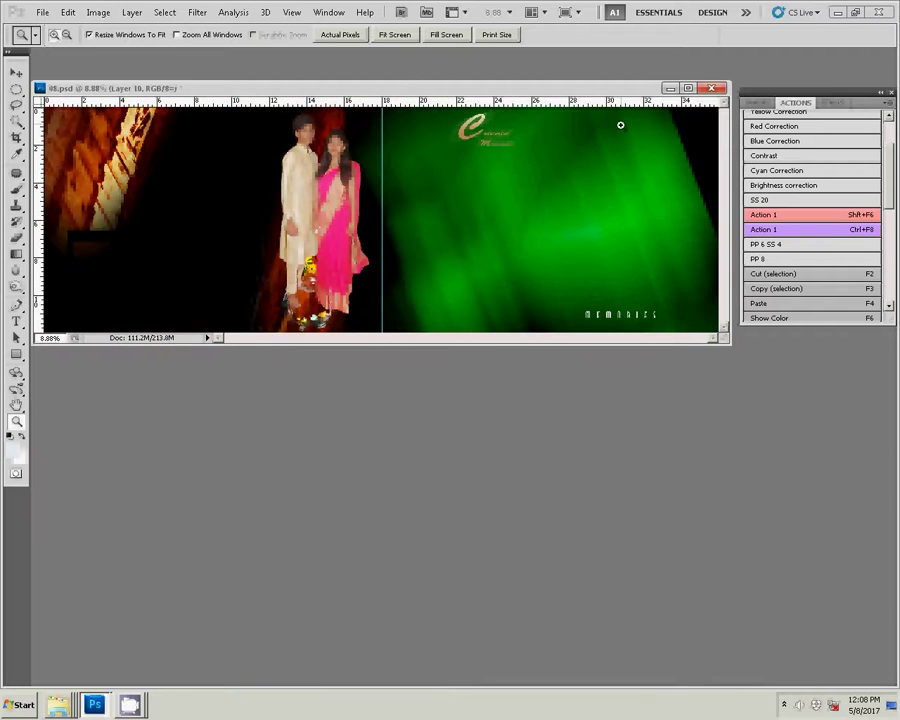
# Paste the wedding photo into 08.psd and scale it to 132.45% against the right edge
pyautogui.hotkey('ctrl', 'v')
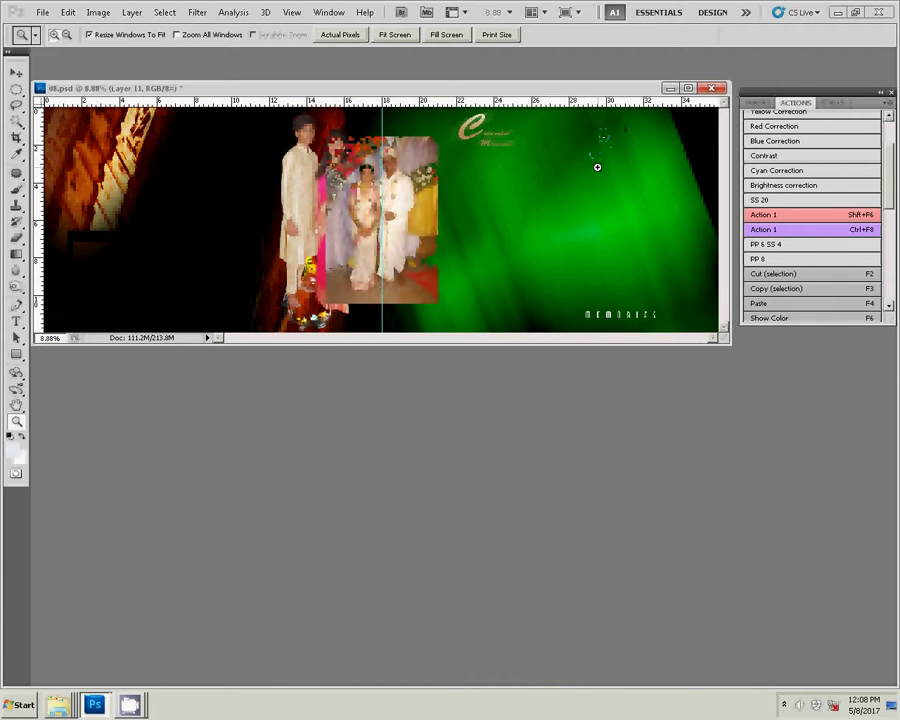
pyautogui.press('v')
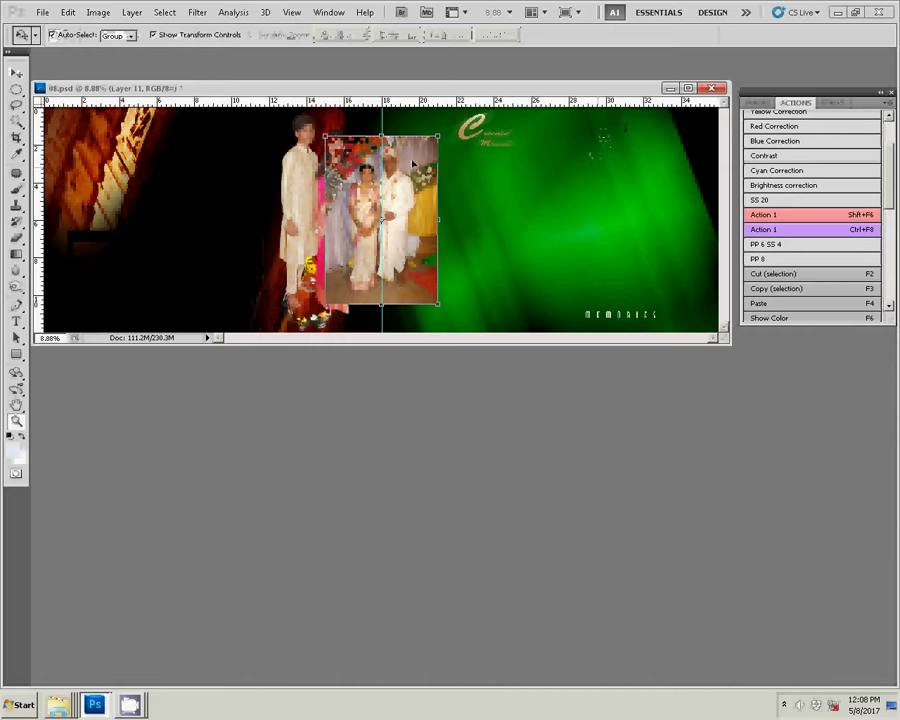
pyautogui.moveTo(417, 163)
pyautogui.mouseDown()
pyautogui.moveTo(683, 156)
pyautogui.moveTo(716, 108)
pyautogui.mouseUp()
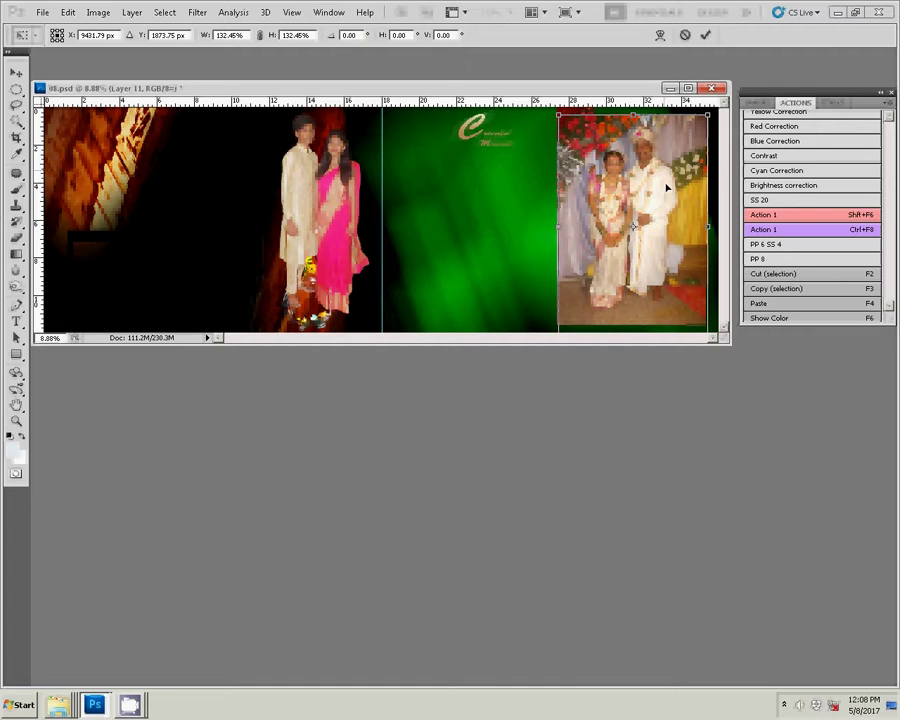
pyautogui.moveTo(660, 178); pyautogui.dragTo(677, 180)
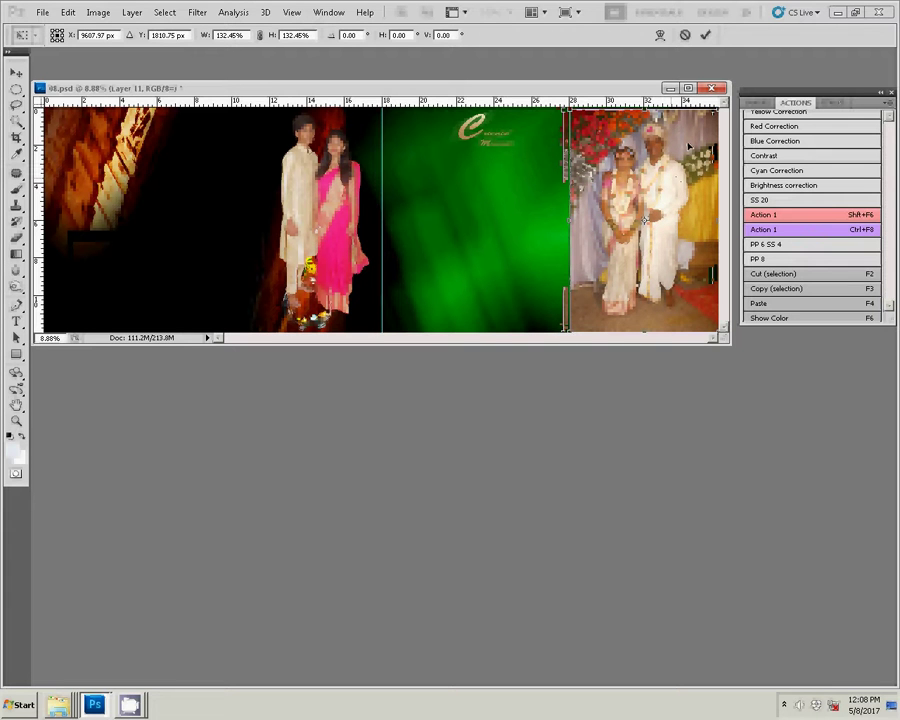
pyautogui.press('Return')
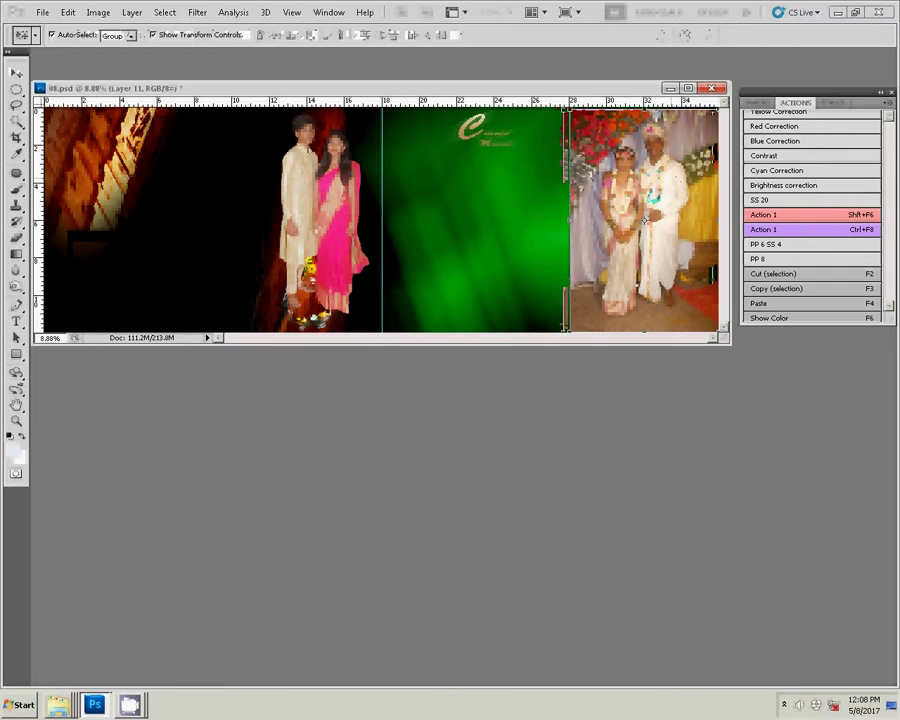
# Duplicate Layer 11 and apply a radius-166 Box Blur to the original beneath
pyautogui.click(765, 104)
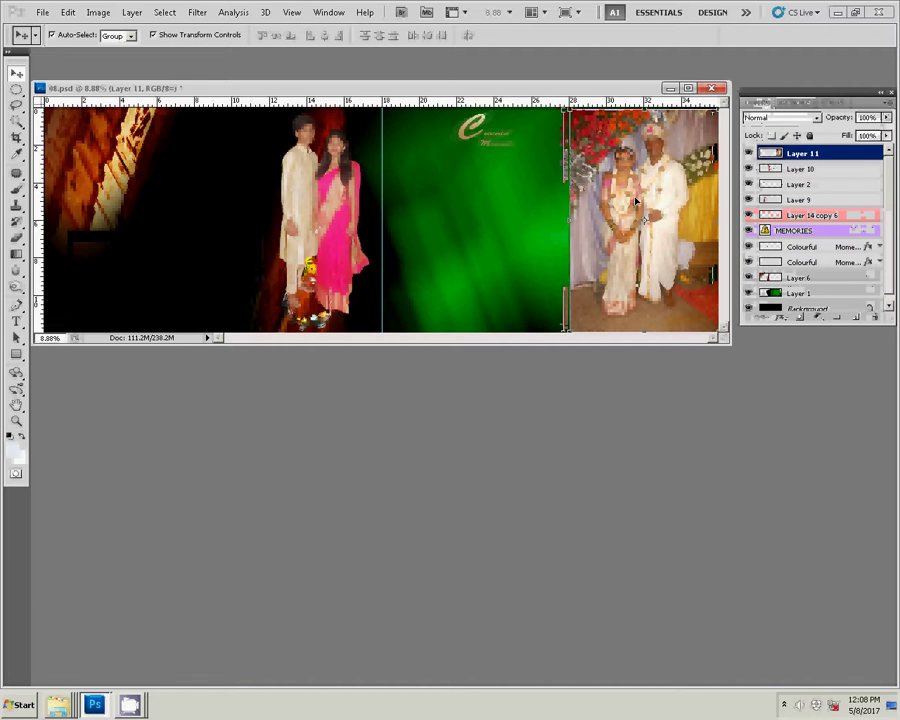
pyautogui.hotkey('ctrl', 'j')
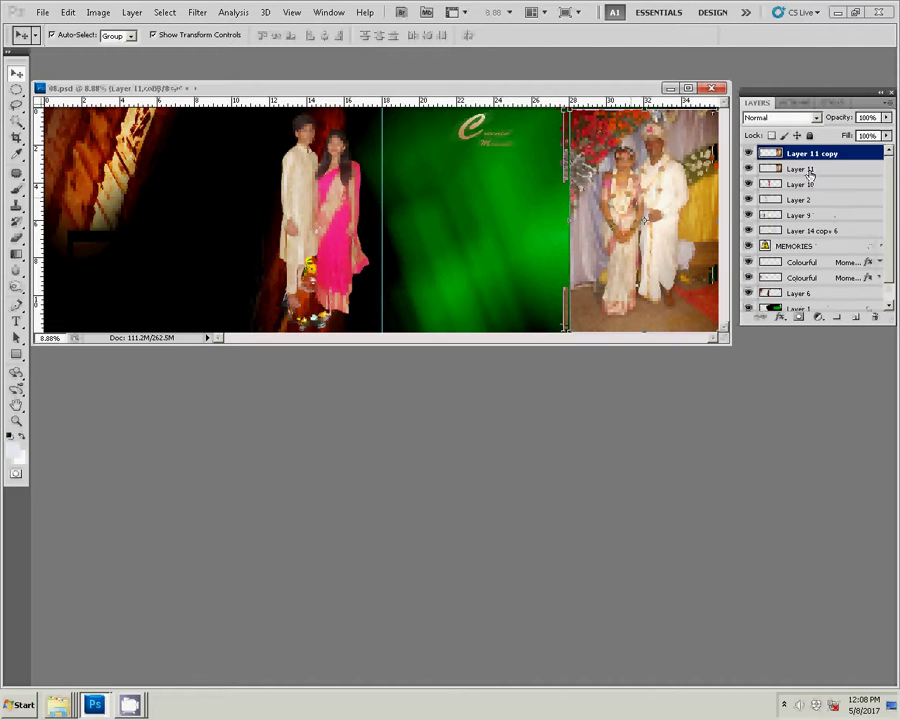
pyautogui.hotkey('alt', '[')
pyautogui.click(197, 13)
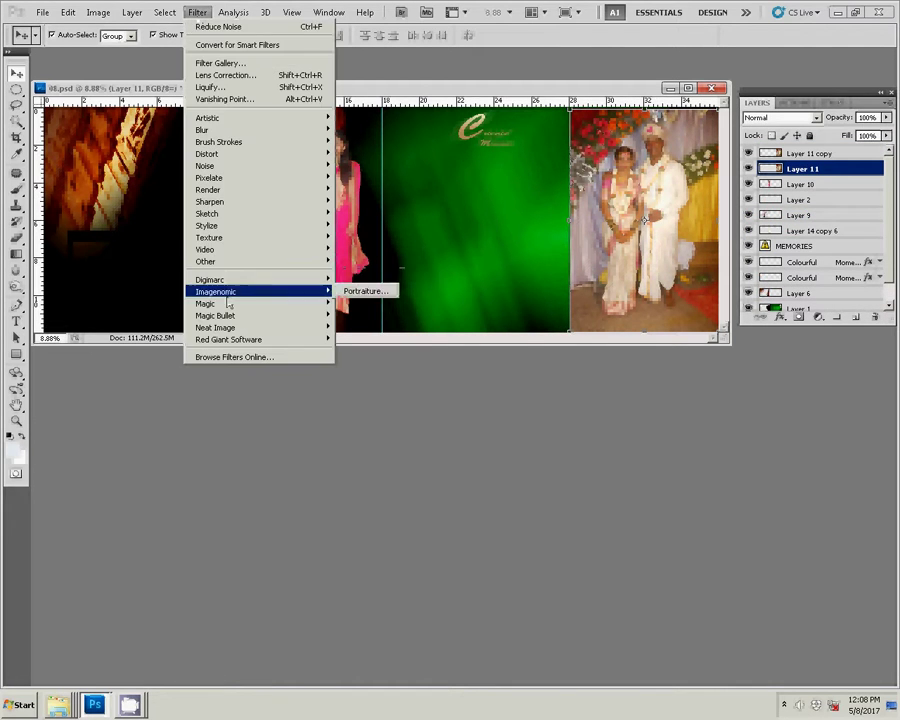
pyautogui.moveTo(203, 130)
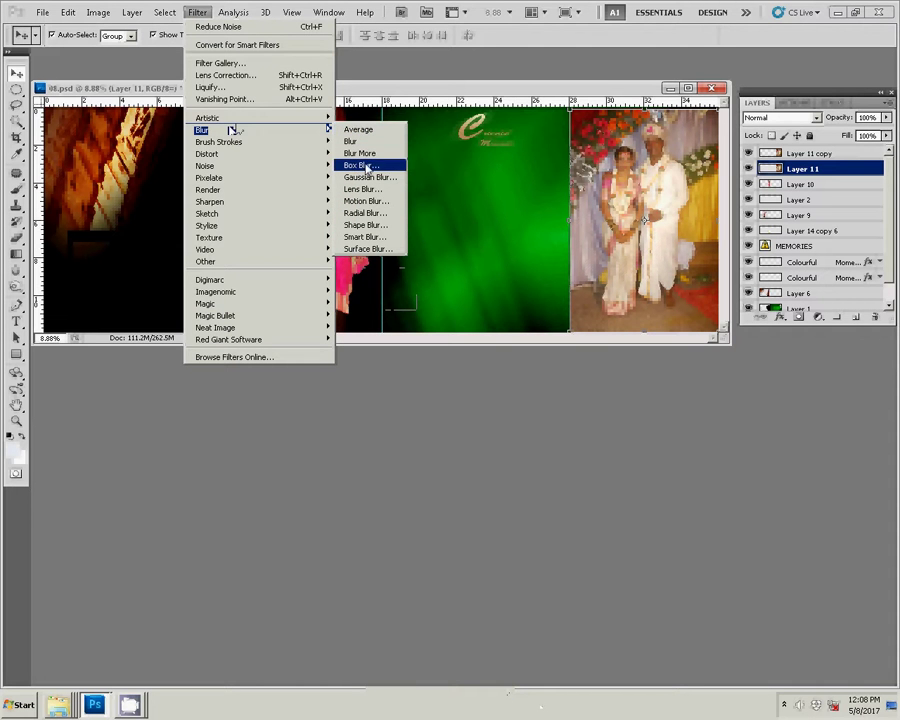
pyautogui.click(364, 166)
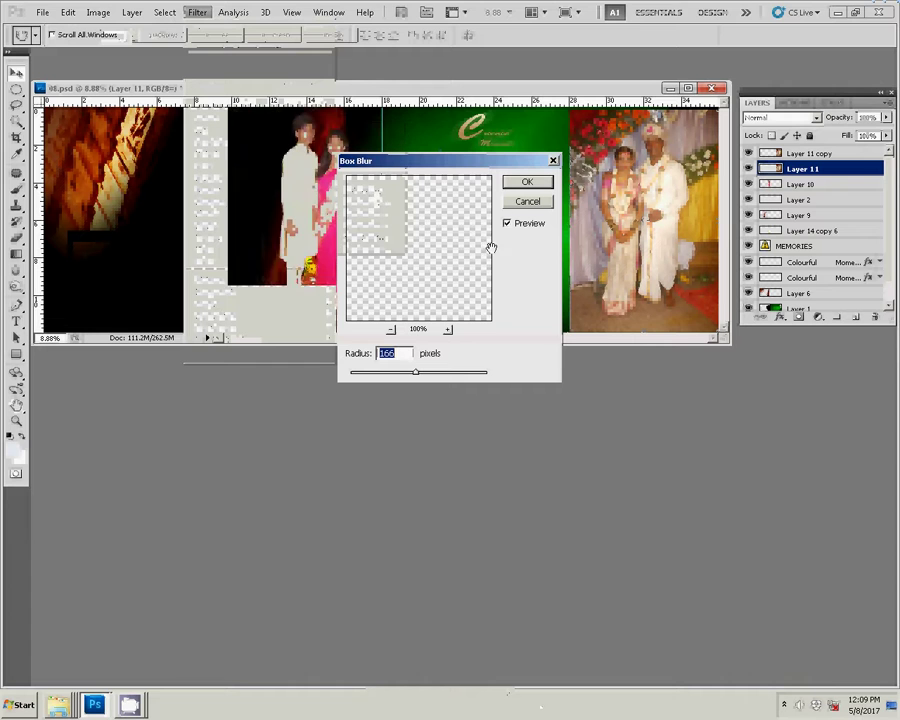
pyautogui.press('Return')
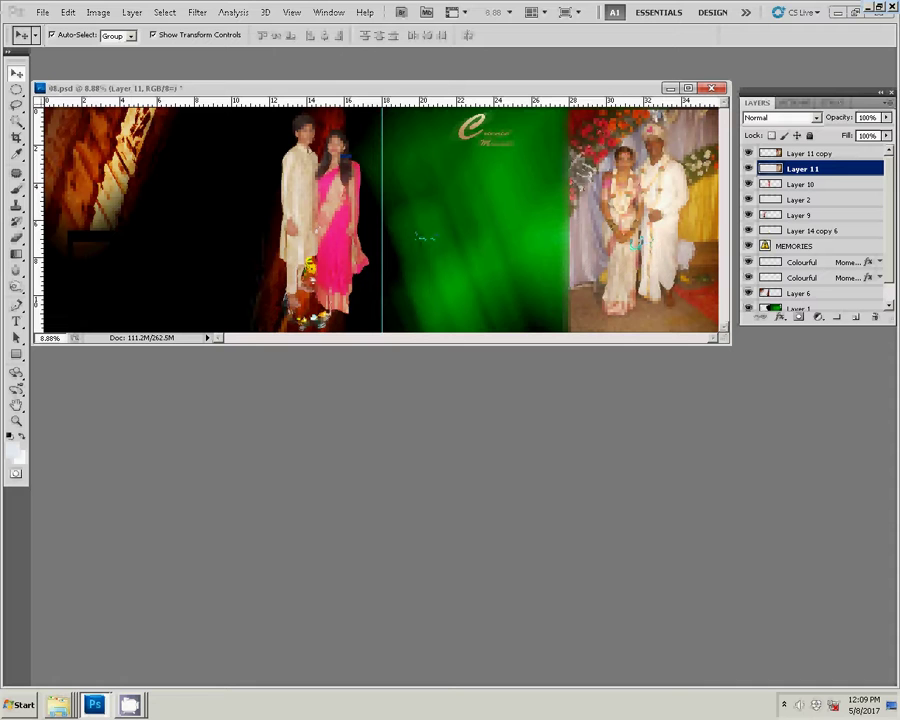
# Erase the left edge of the sharp Layer 11 copy at 100% opacity, blending it into the green
pyautogui.click(635, 250)
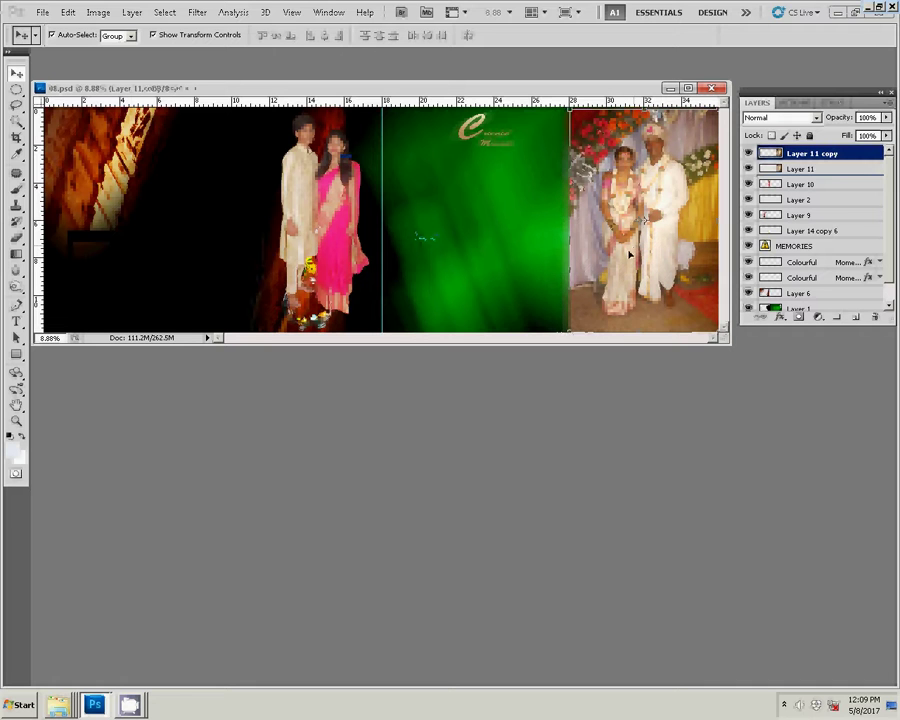
pyautogui.press('b')
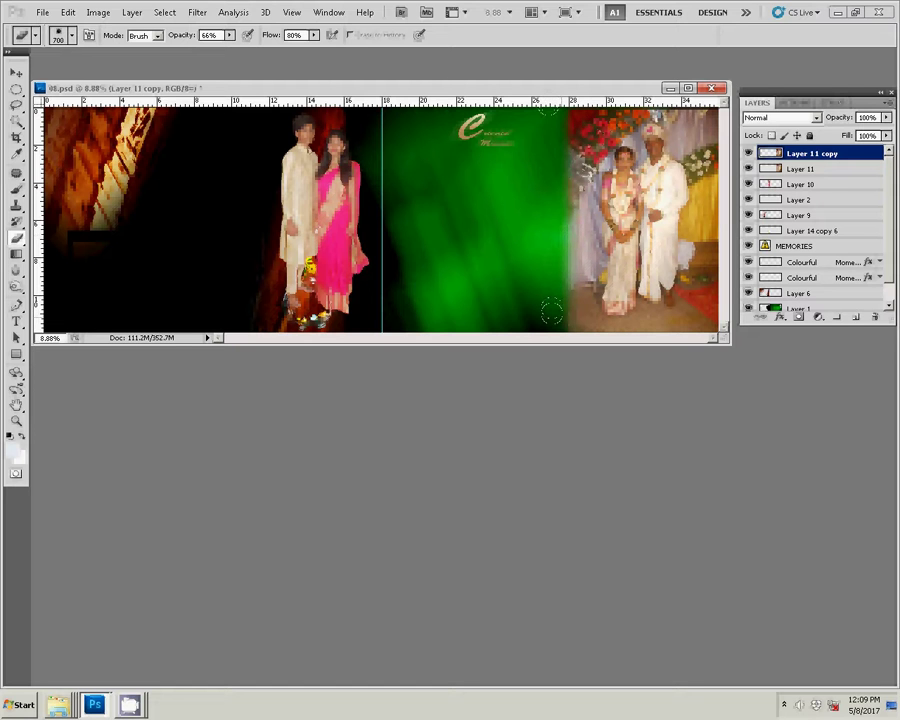
pyautogui.click(230, 35)
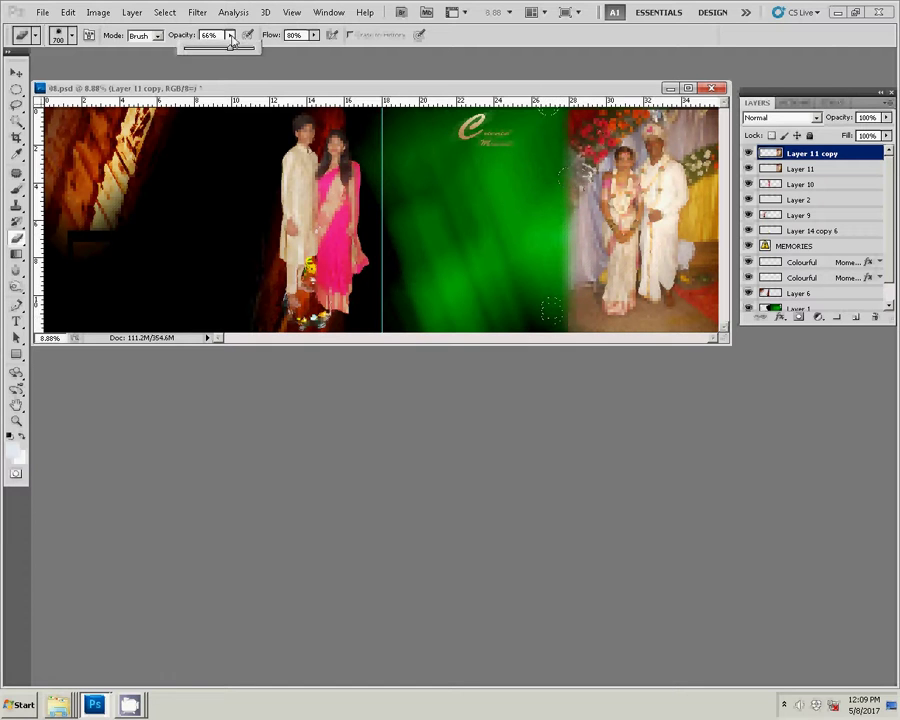
pyautogui.moveTo(240, 57); pyautogui.dragTo(256, 50)
pyautogui.click(555, 320)
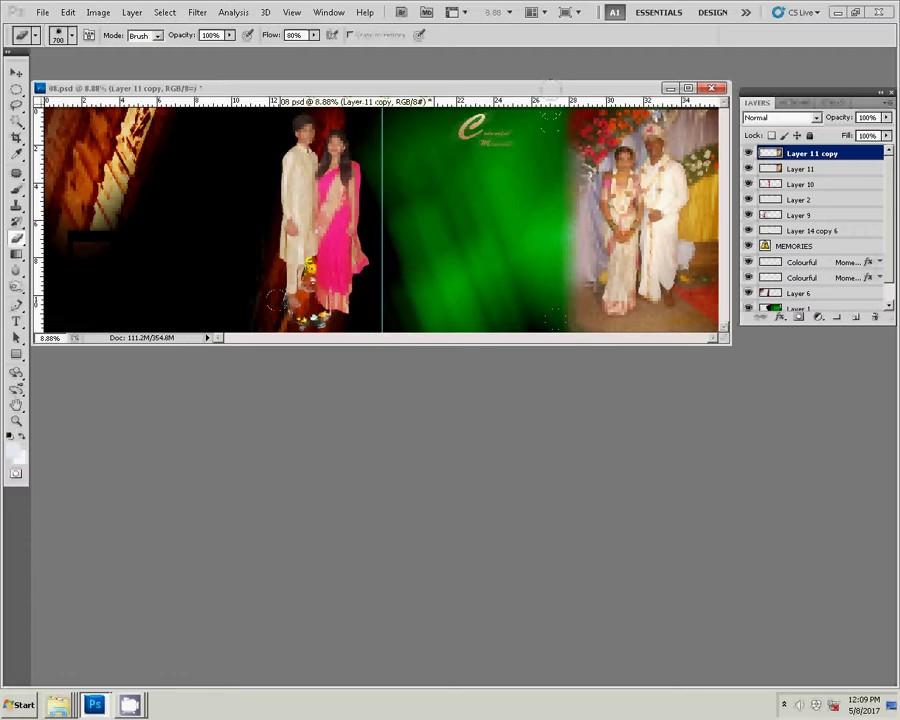
pyautogui.press('v')
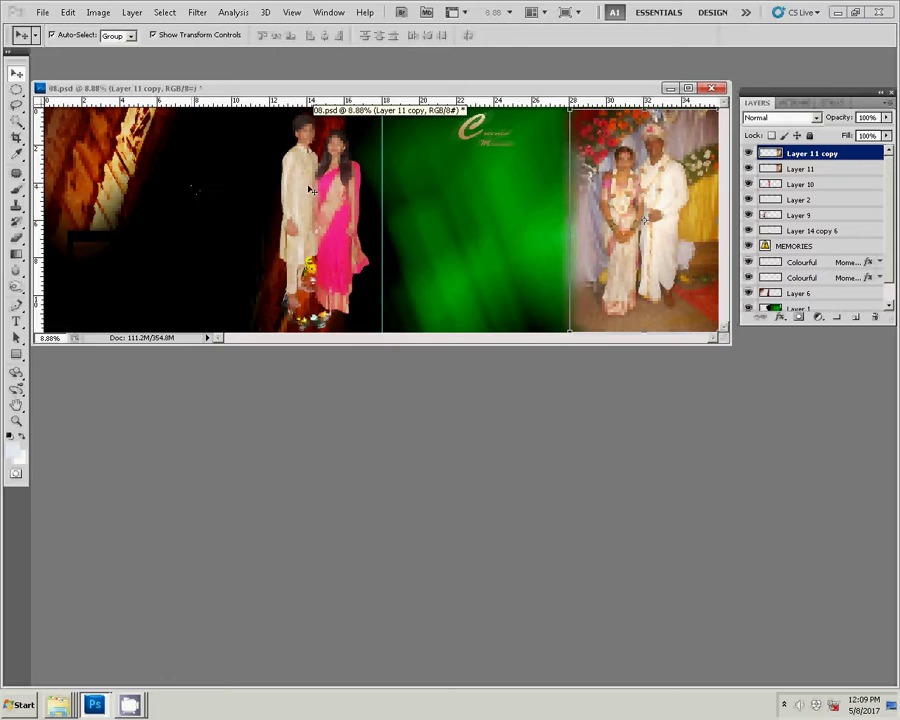
# In the Sandeep Rashmi weds folder, select DSC_0885, DSC_0886, DSC_0887, DSC_0889 and DSC_0890
pyautogui.click(58, 705)
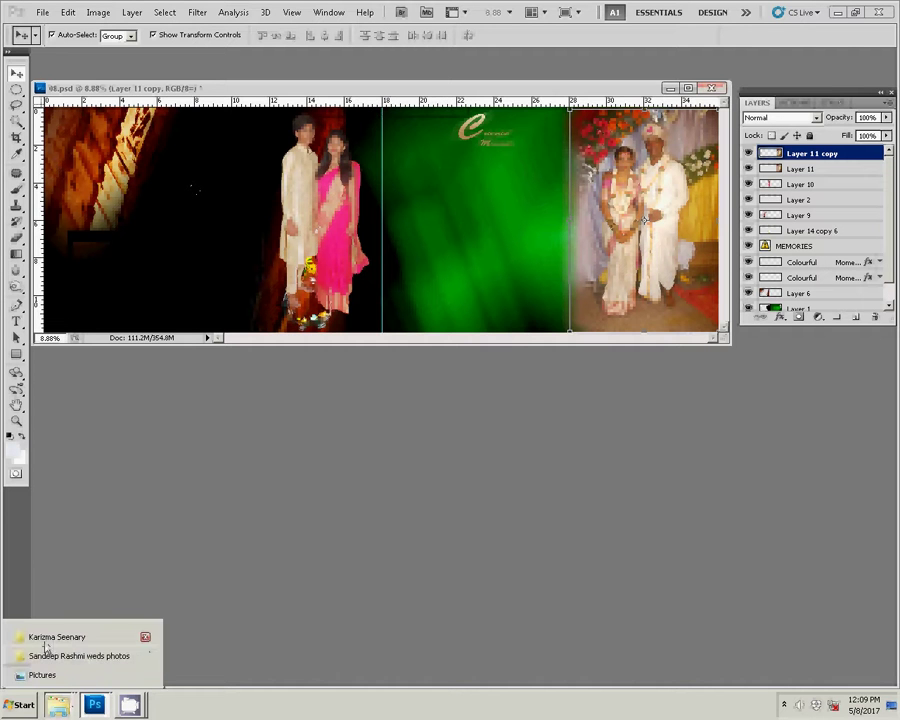
pyautogui.click(55, 655)
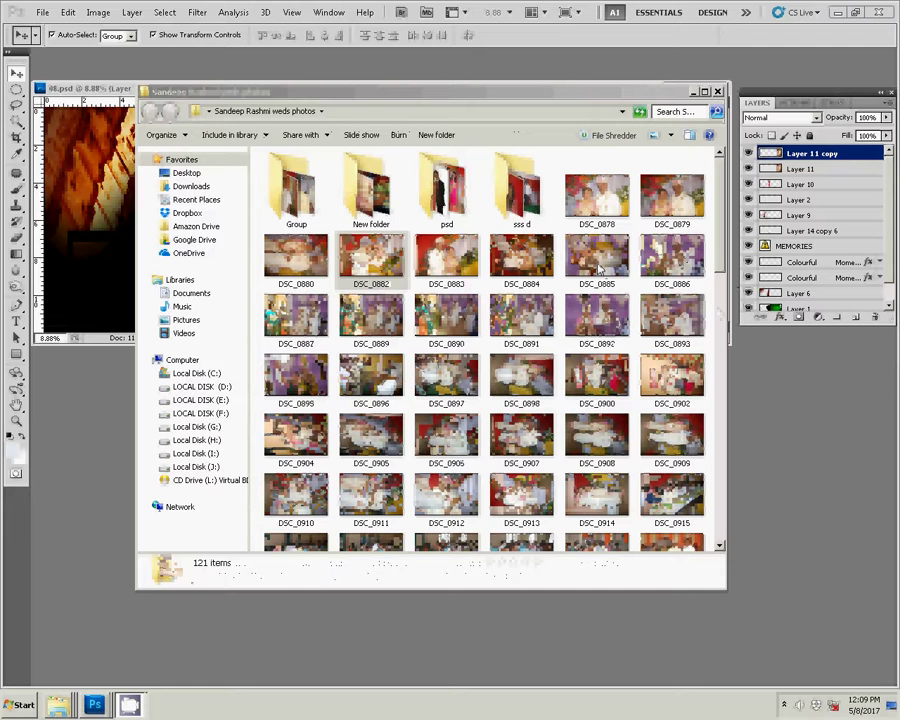
pyautogui.click(598, 258)
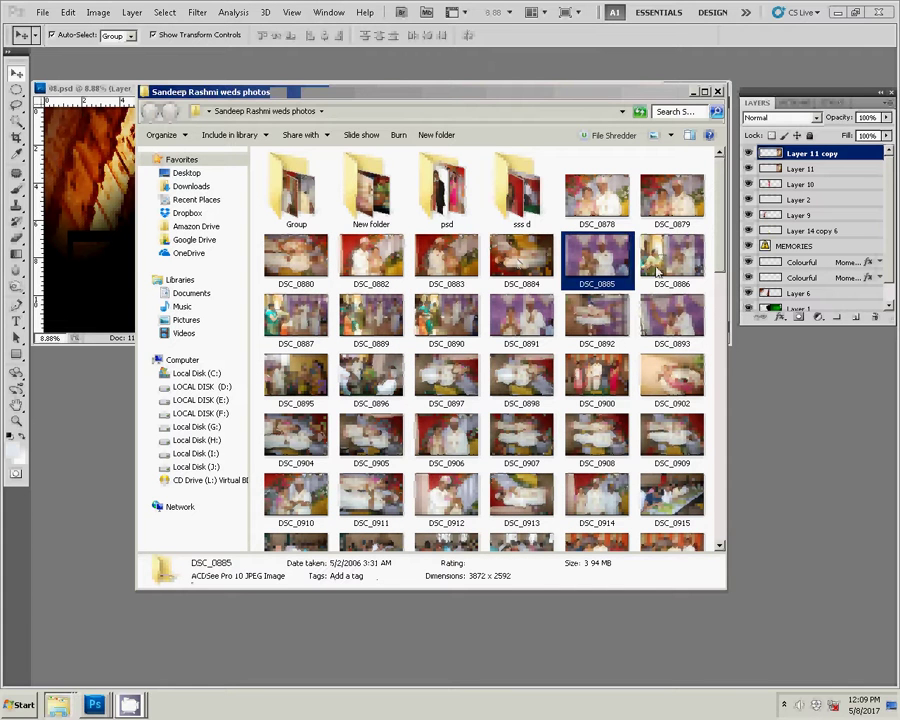
pyautogui.keyDown('shift'); pyautogui.click(680, 263); pyautogui.keyUp('shift')
pyautogui.keyDown('ctrl'); pyautogui.click(311, 320); pyautogui.keyUp('ctrl')
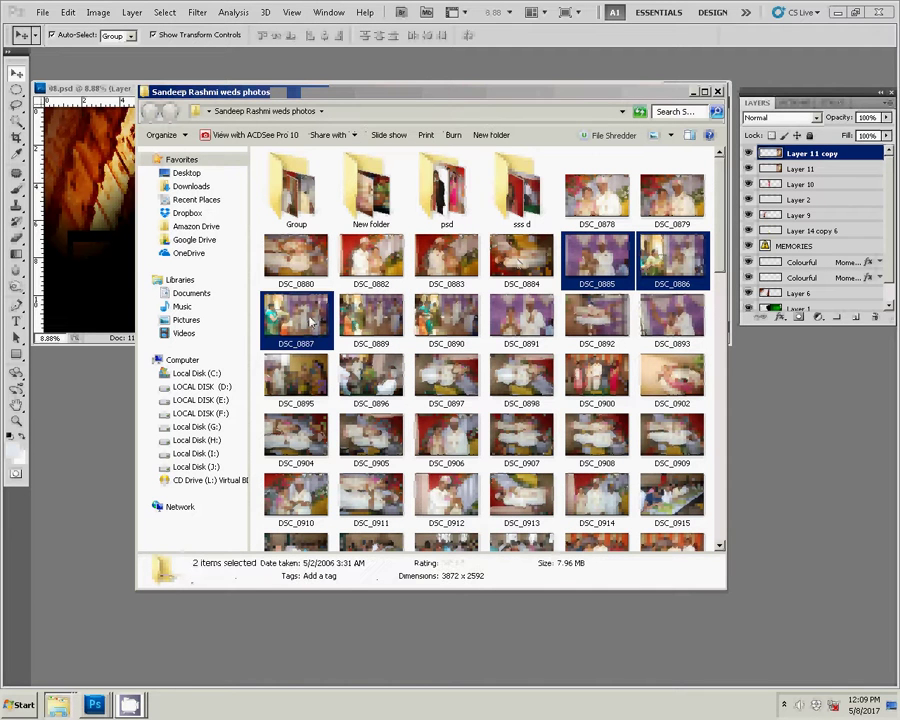
pyautogui.keyDown('ctrl'); pyautogui.click(371, 316); pyautogui.keyUp('ctrl')
pyautogui.keyDown('ctrl'); pyautogui.click(446, 316); pyautogui.keyUp('ctrl')
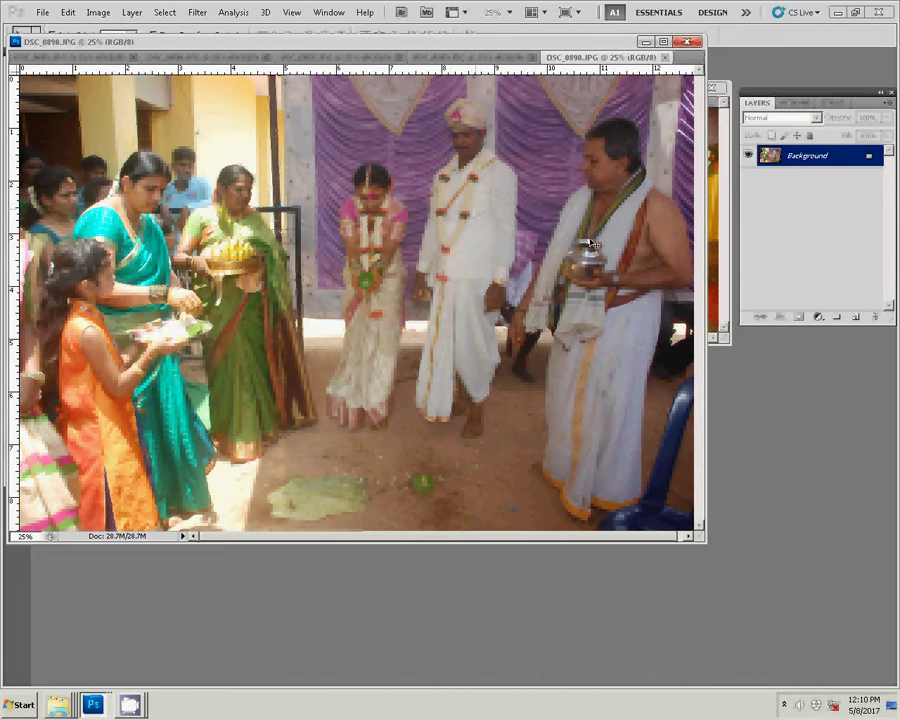
# Show the Actions panel list, scrolled to the top, beside the open DSC_0890 photo
pyautogui.click(796, 103)
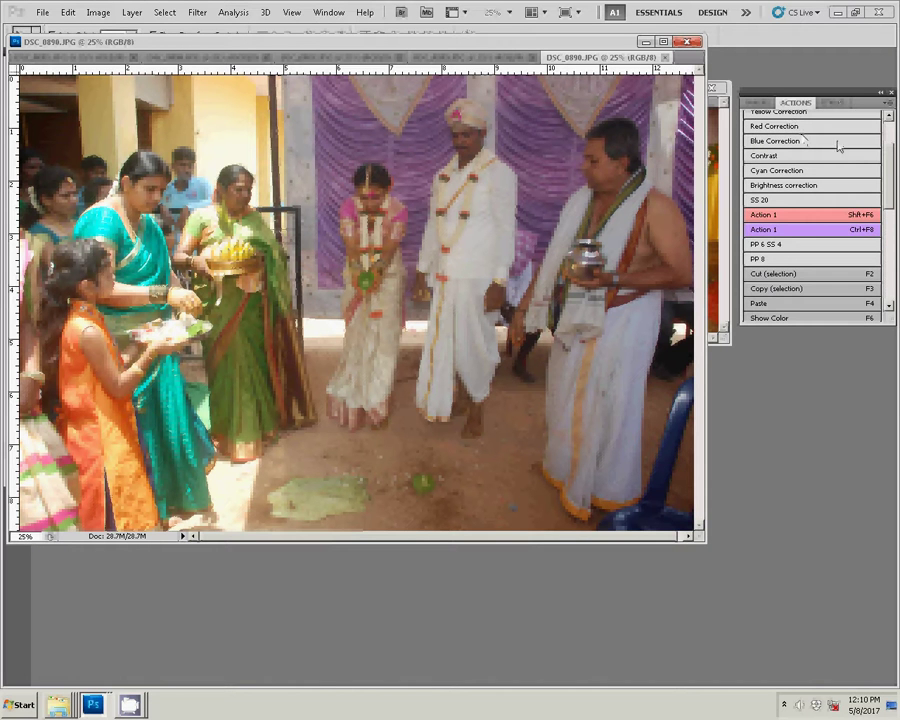
pyautogui.scroll(3, 886, 133)
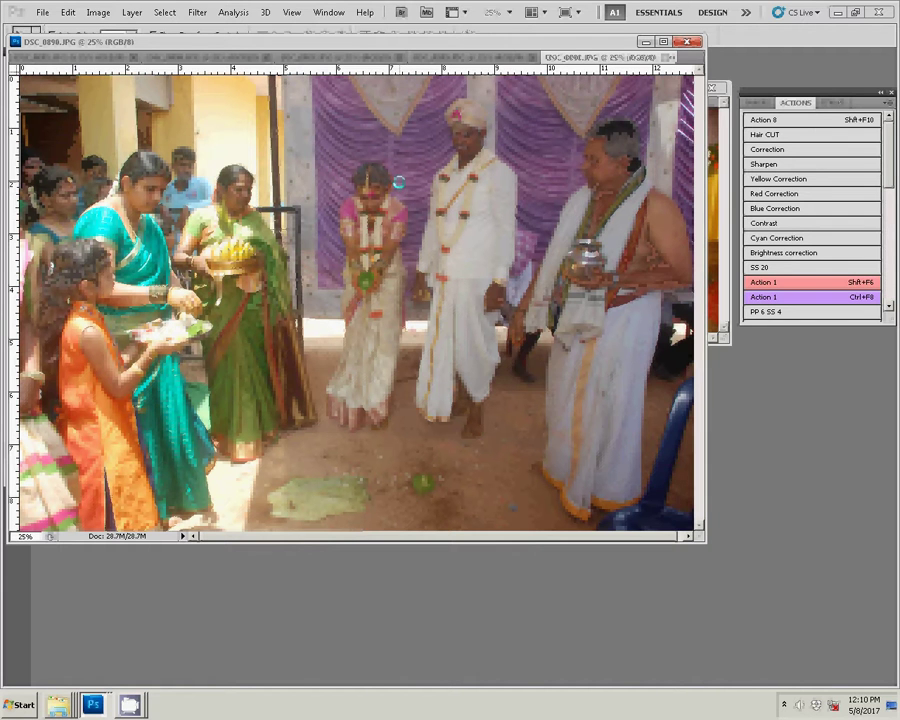
# Resize DSC_0890 to 8 inches wide and drag it into the album's upper green panel
pyautogui.hotkey('ctrl', 'alt', 'i')
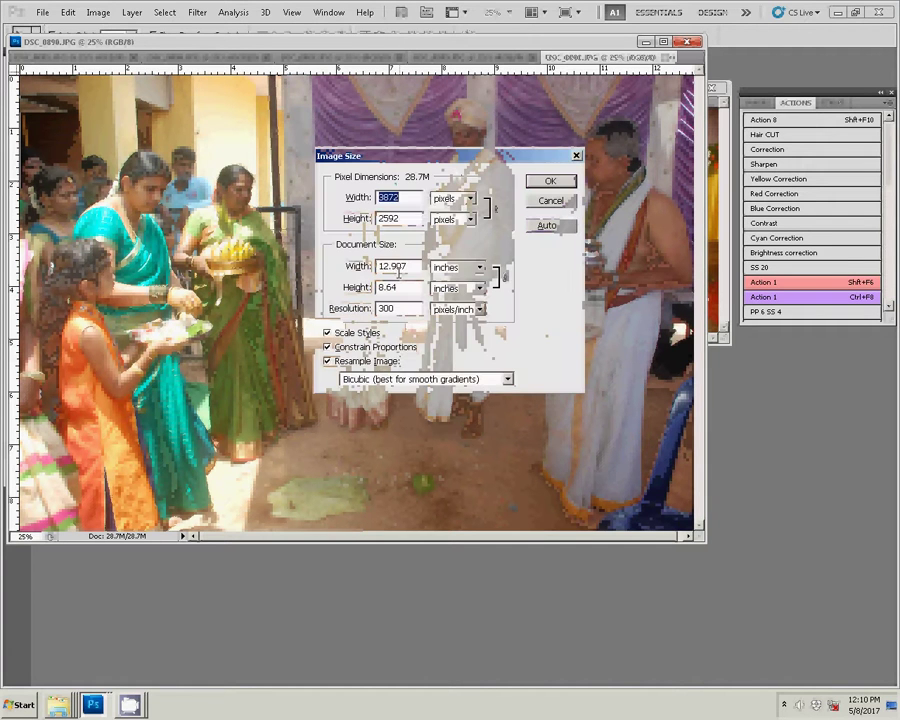
pyautogui.moveTo(415, 267); pyautogui.dragTo(372, 267)
pyautogui.write('7')
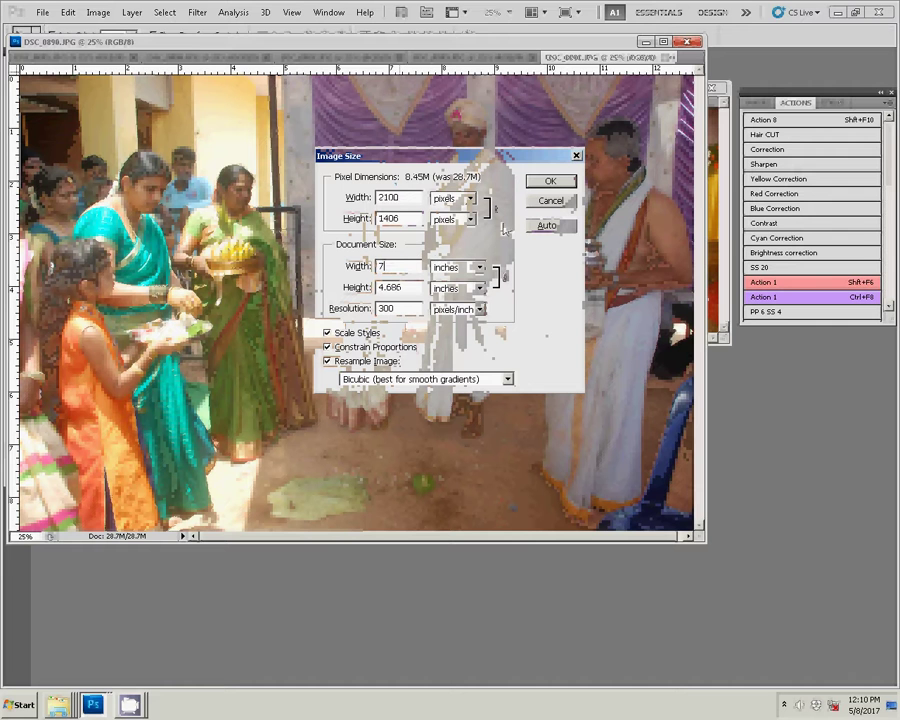
pyautogui.press('BackSpace')
pyautogui.write('8')
pyautogui.click(551, 183)
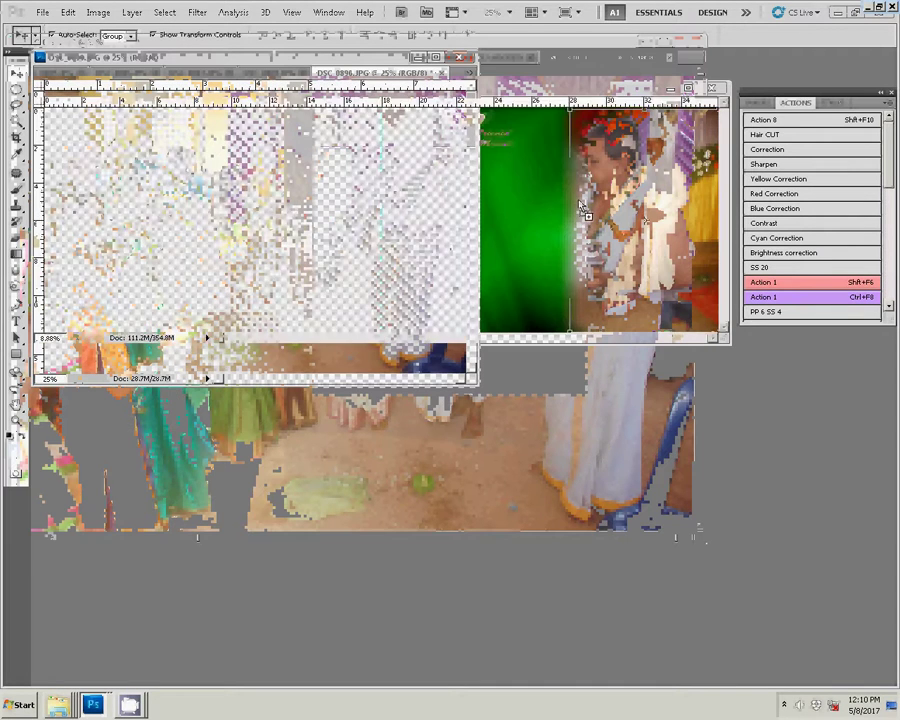
pyautogui.moveTo(570, 222); pyautogui.dragTo(485, 145)
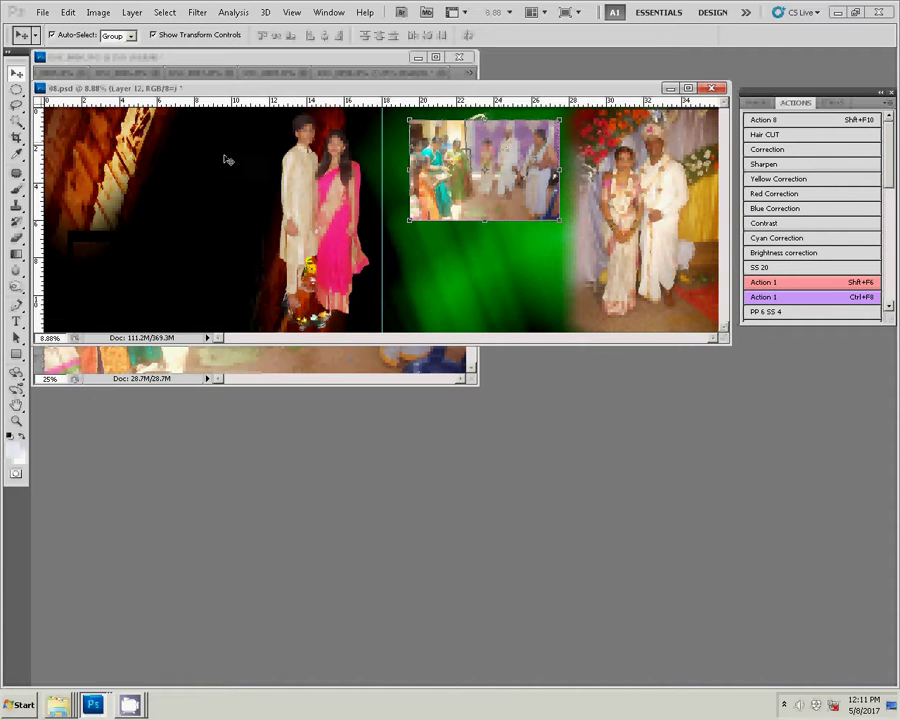
pyautogui.click(257, 63)
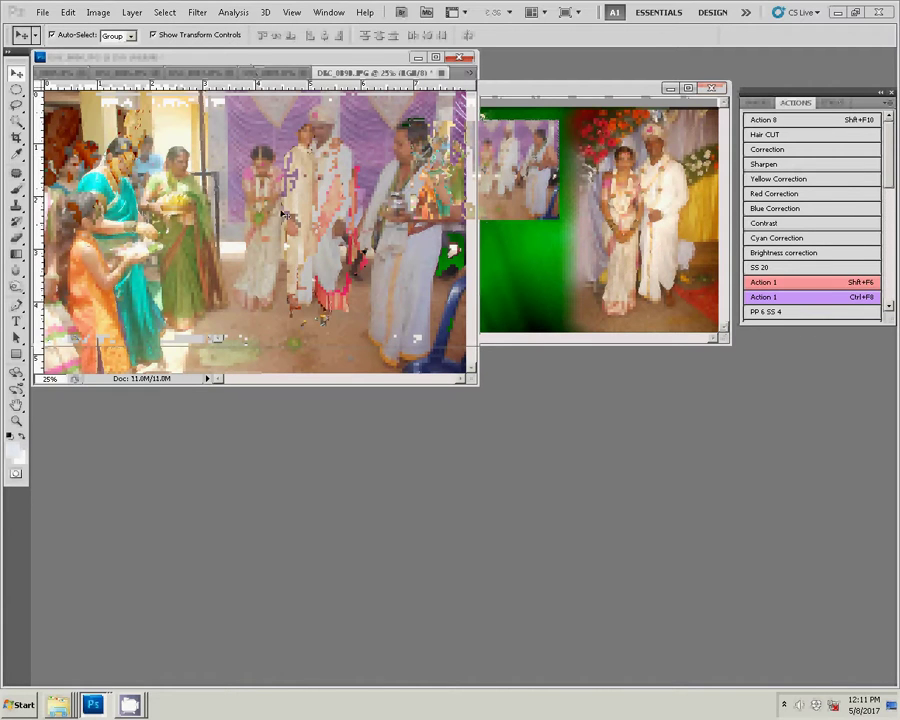
# Close DSC_0890 without saving and resize DSC_0889 to 8 inches wide
pyautogui.hotkey('ctrl', 'w')
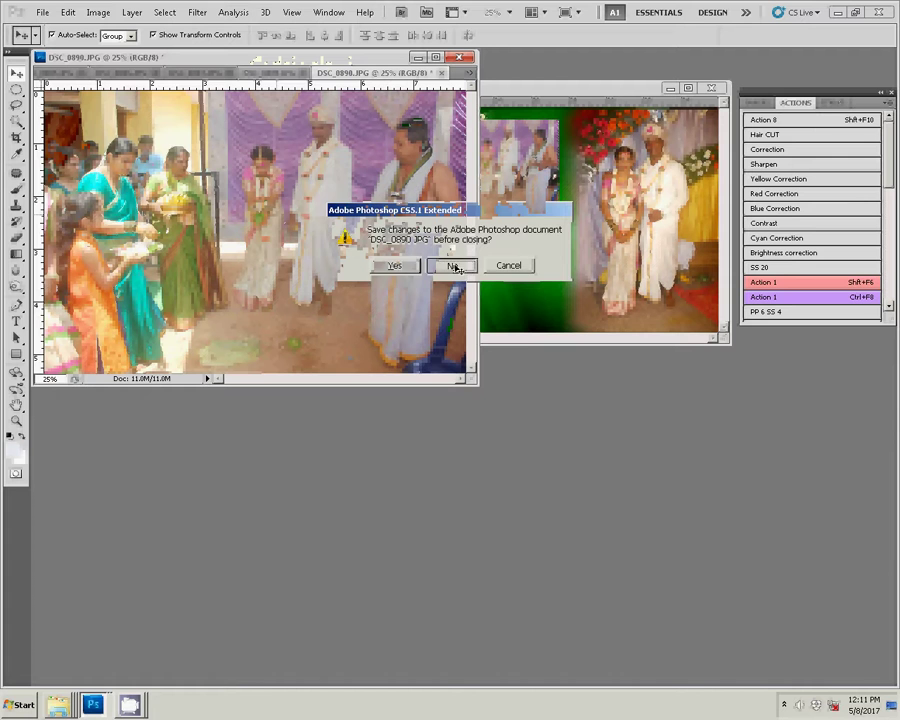
pyautogui.press('n')
pyautogui.hotkey('ctrl', 'alt', 'i')
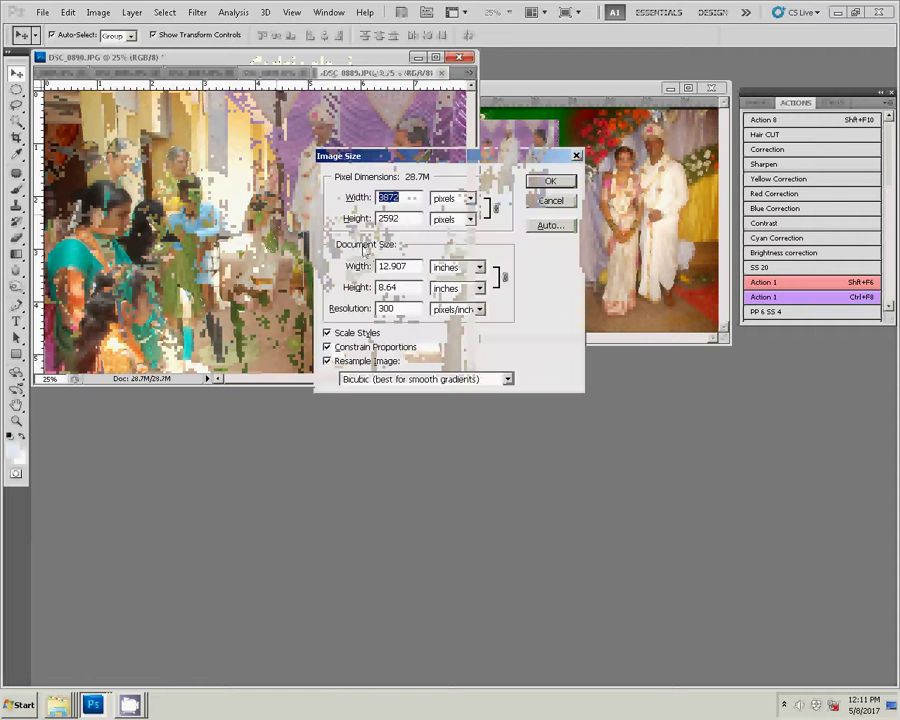
pyautogui.write('8')
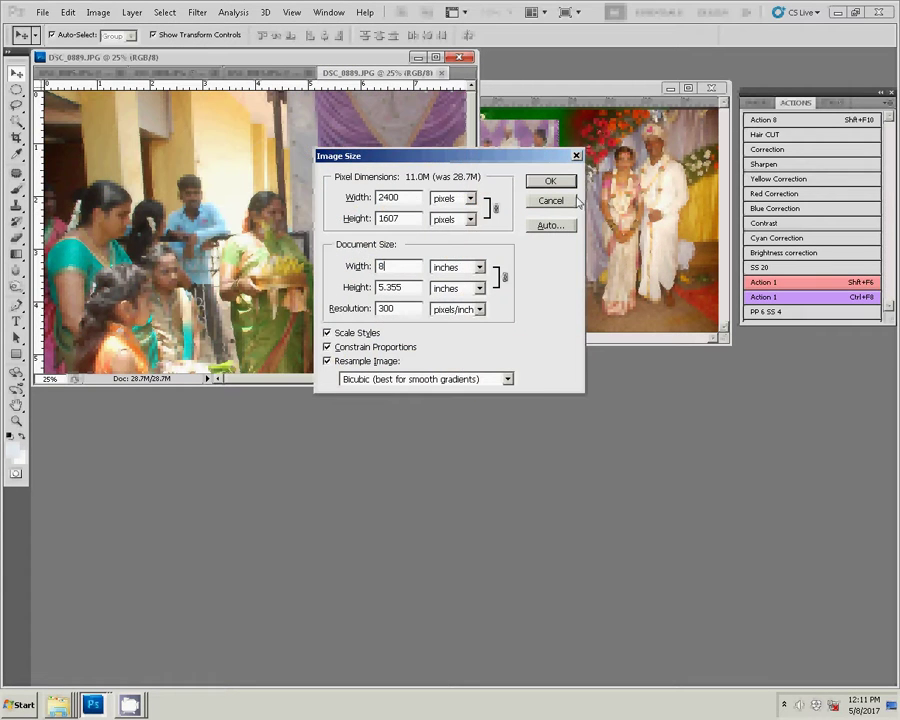
pyautogui.press('Return')
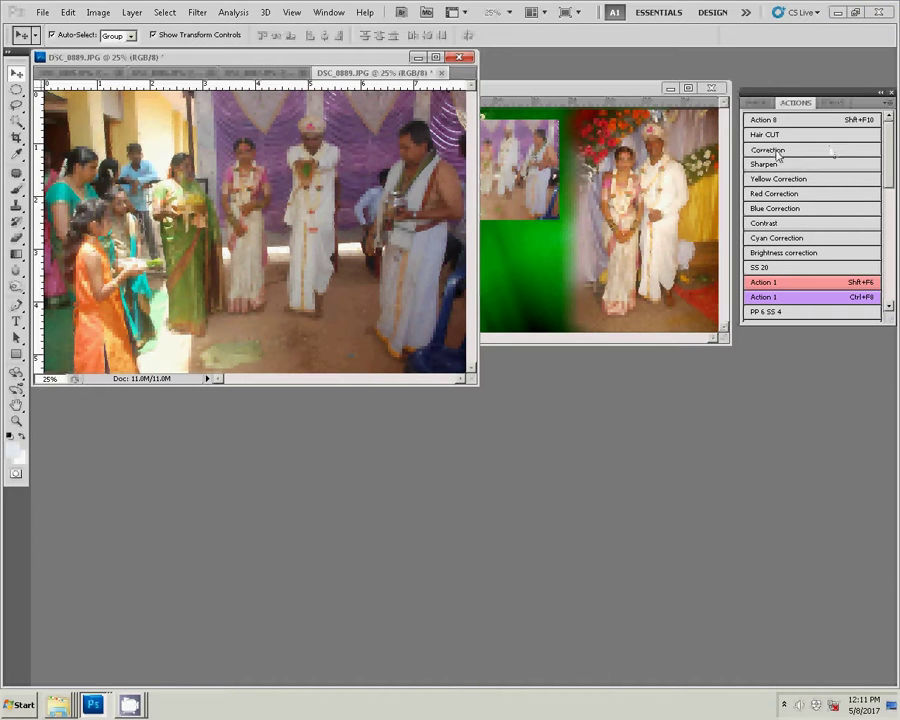
# Drag DSC_0889 into the album below the first photo, then close its window
pyautogui.moveTo(330, 192)
pyautogui.mouseDown()
pyautogui.moveTo(564, 226)
pyautogui.moveTo(527, 249)
pyautogui.mouseUp()
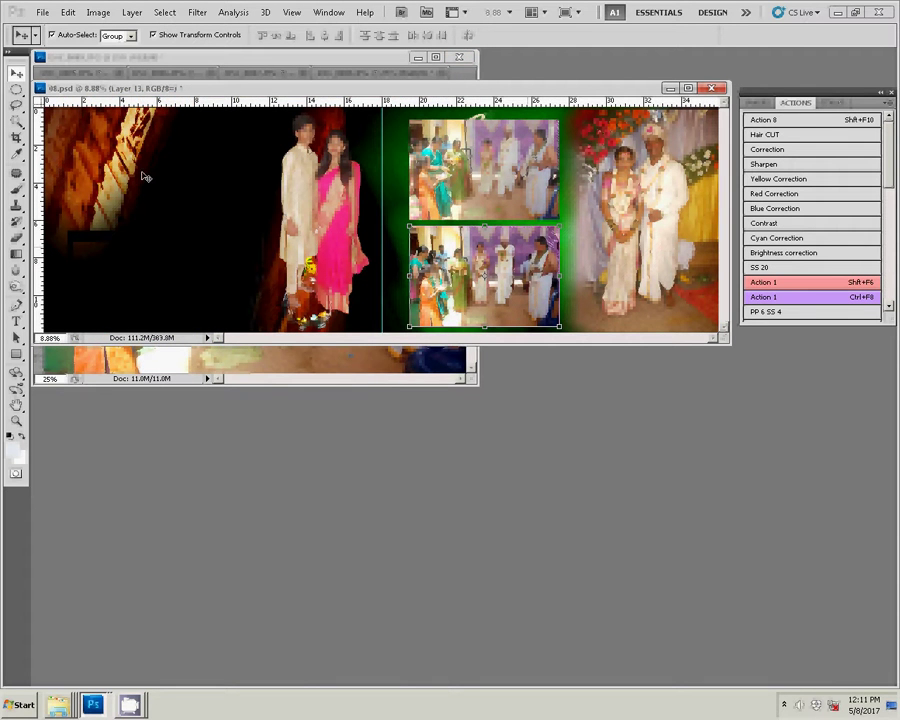
pyautogui.moveTo(323, 88); pyautogui.dragTo(371, 305)
pyautogui.click(449, 75)
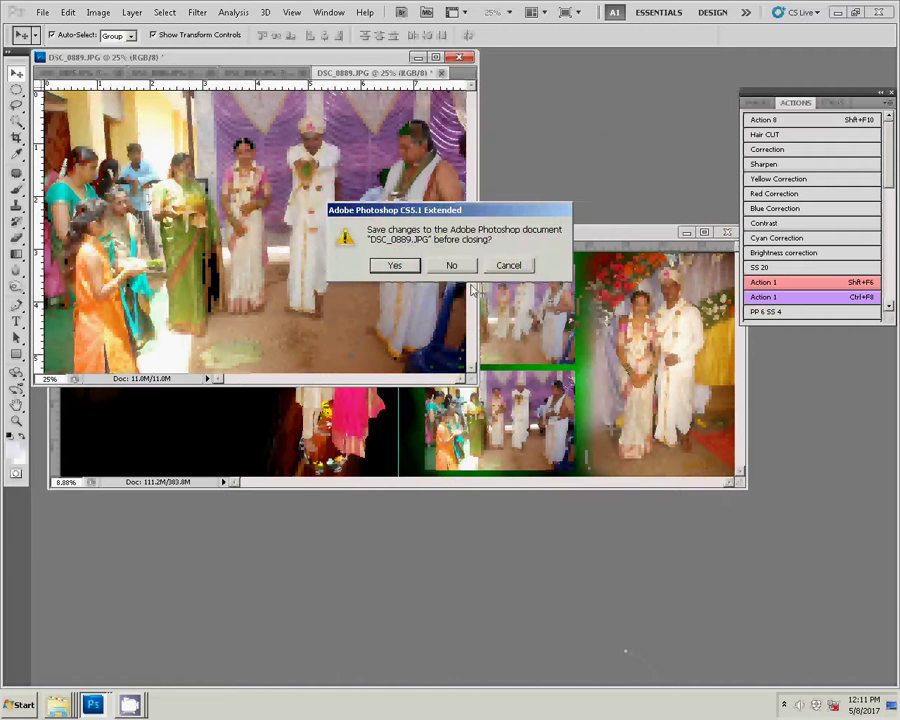
# Discard DSC_0889's changes and float DSC_0887 in its own window, fitted to screen
pyautogui.click(453, 265)
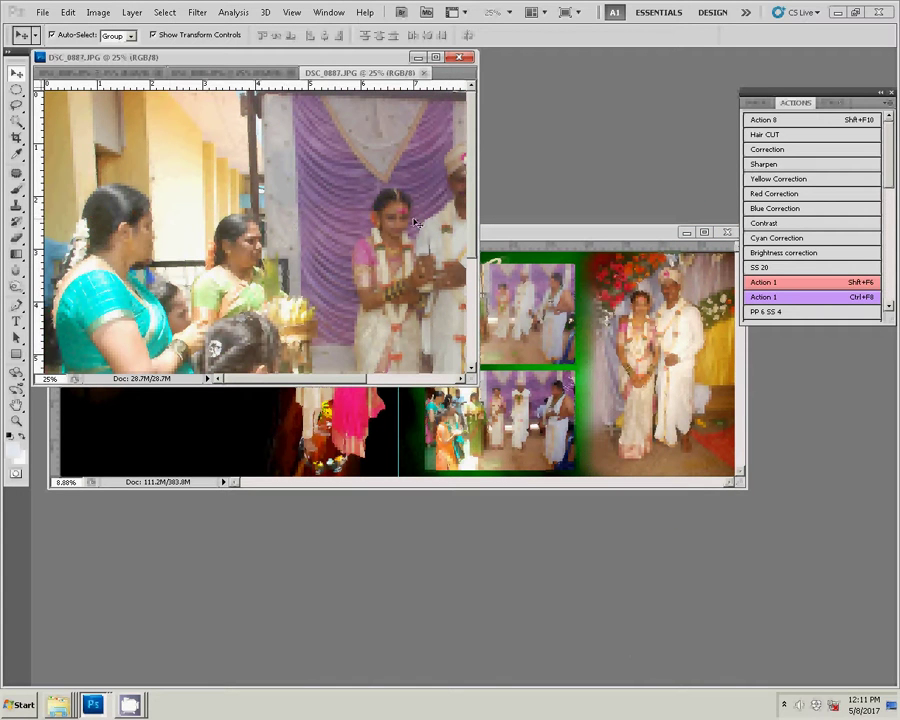
pyautogui.moveTo(360, 73); pyautogui.dragTo(485, 100)
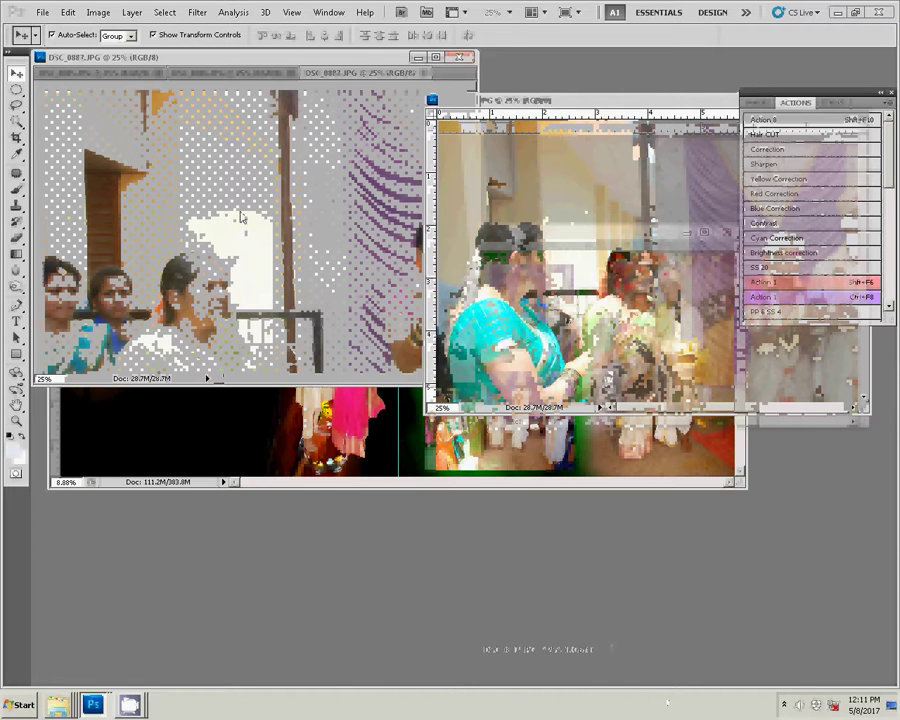
pyautogui.press('z')
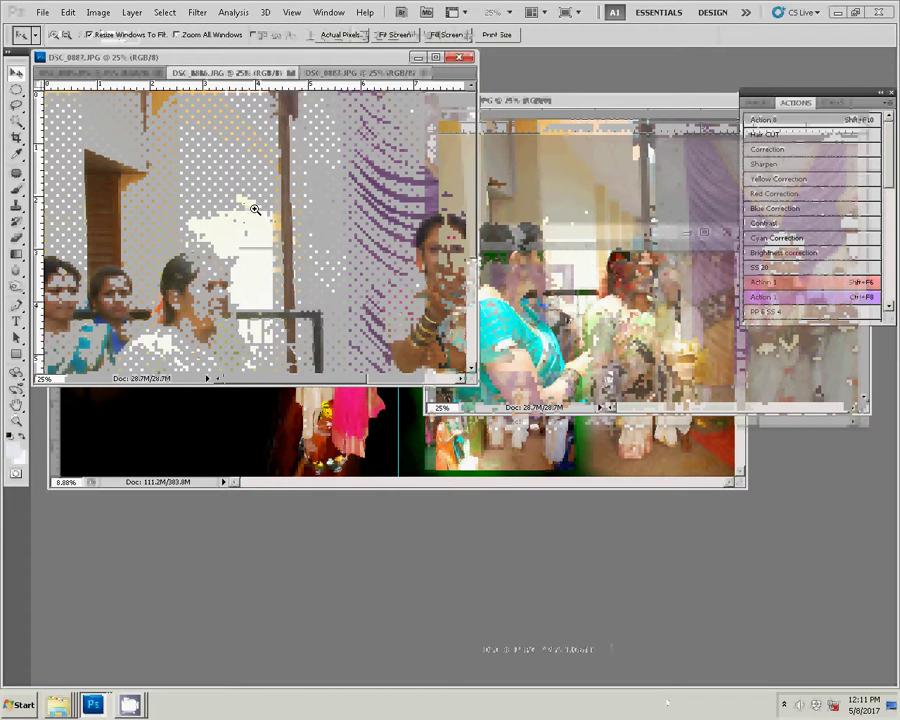
pyautogui.rightClick(250, 200)
pyautogui.click(252, 202)
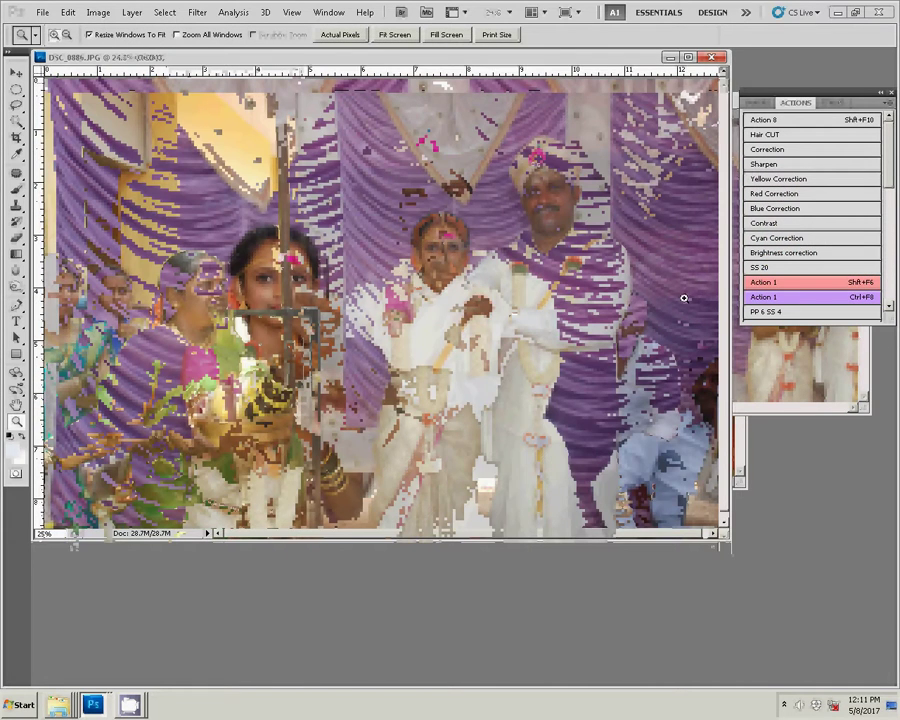
# Close DSC_0885, fit DSC_0887 to the screen and run the Correction action on it
pyautogui.click(712, 57)
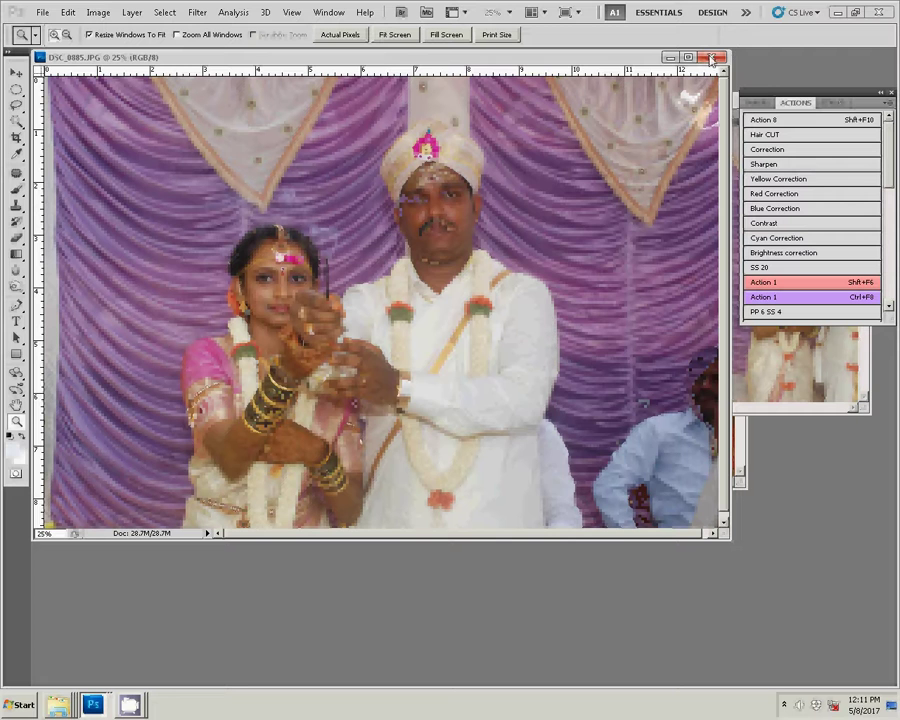
pyautogui.click(712, 57)
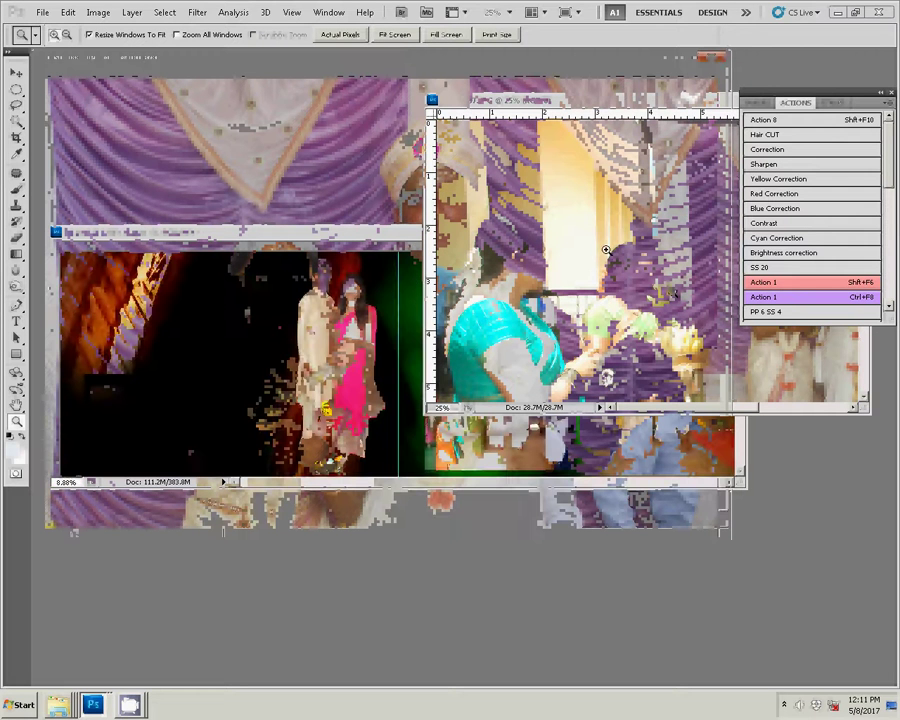
pyautogui.rightClick(604, 252)
pyautogui.click(637, 263)
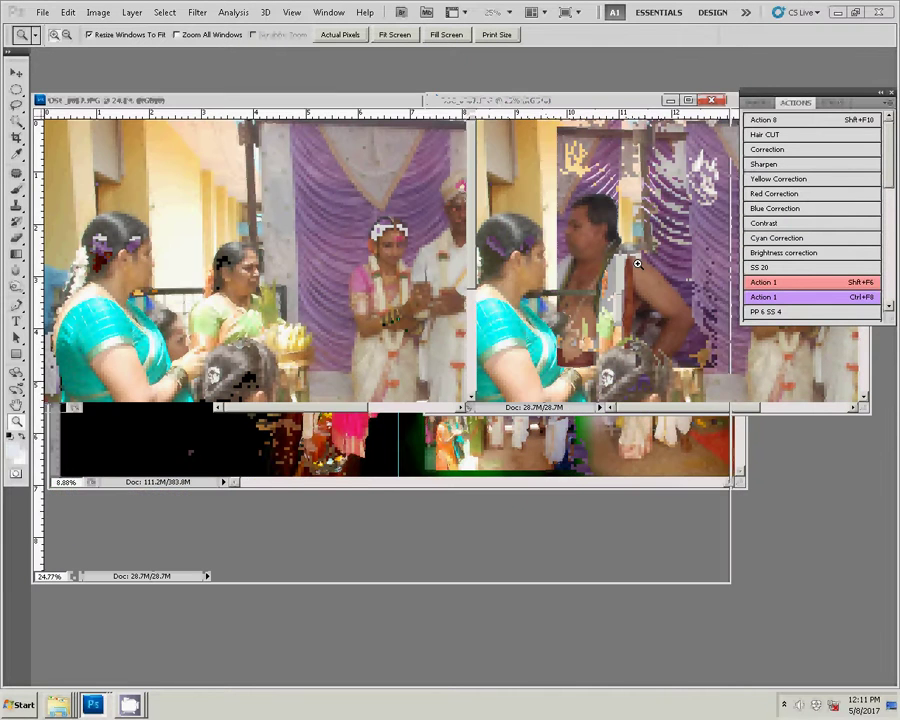
pyautogui.click(778, 151)
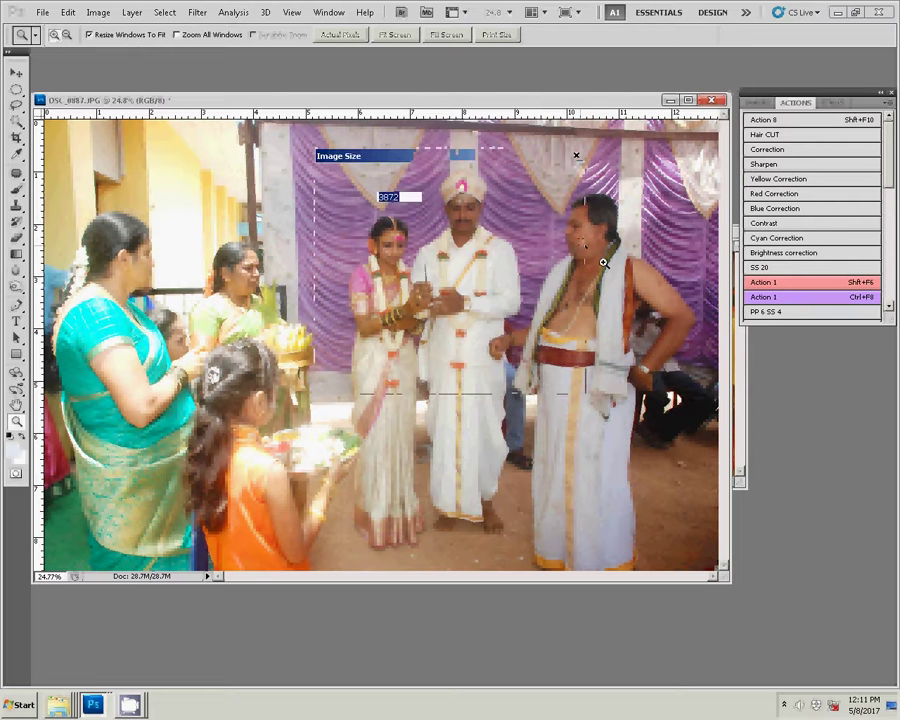
# Resize DSC_0887 to 8 inches wide, place it at the album's top left, and close it unsaved
pyautogui.click(340, 266)
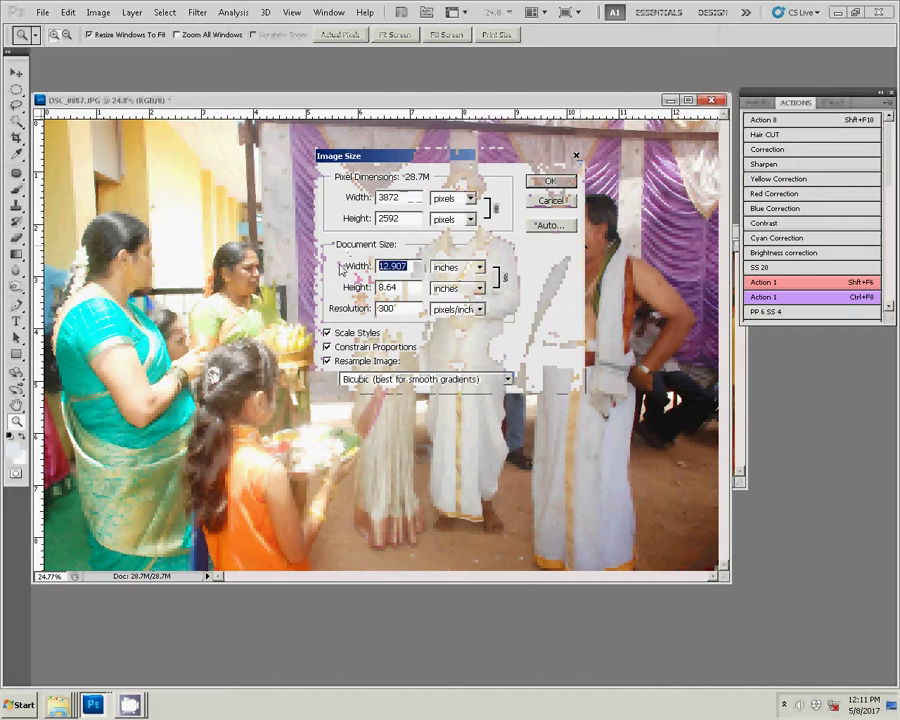
pyautogui.write('8')
pyautogui.press('Return')
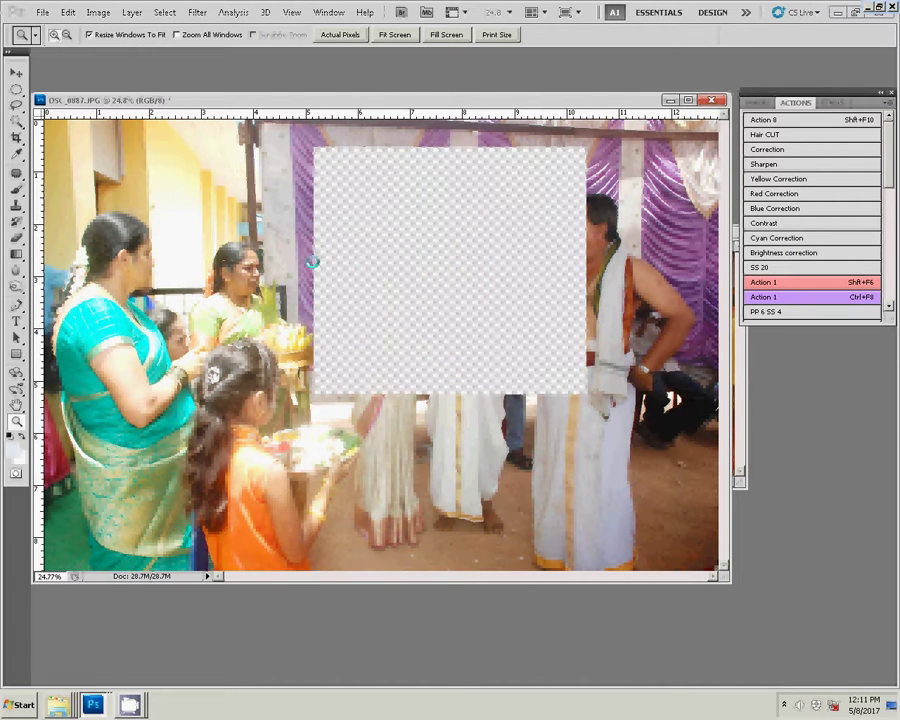
pyautogui.press('v')
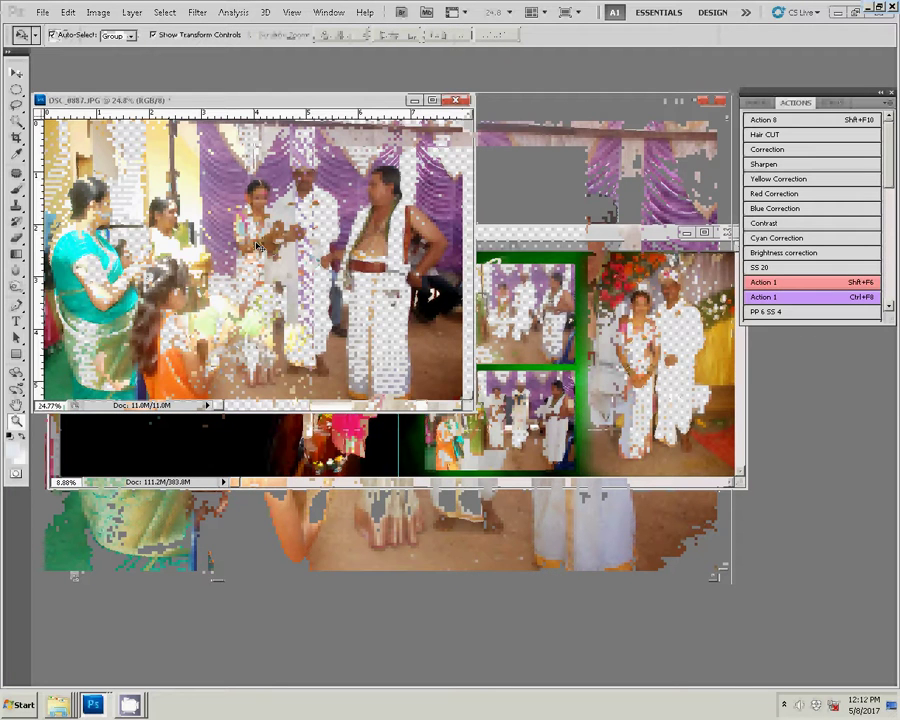
pyautogui.moveTo(256, 246)
pyautogui.mouseDown()
pyautogui.moveTo(564, 311)
pyautogui.moveTo(142, 304)
pyautogui.mouseUp()
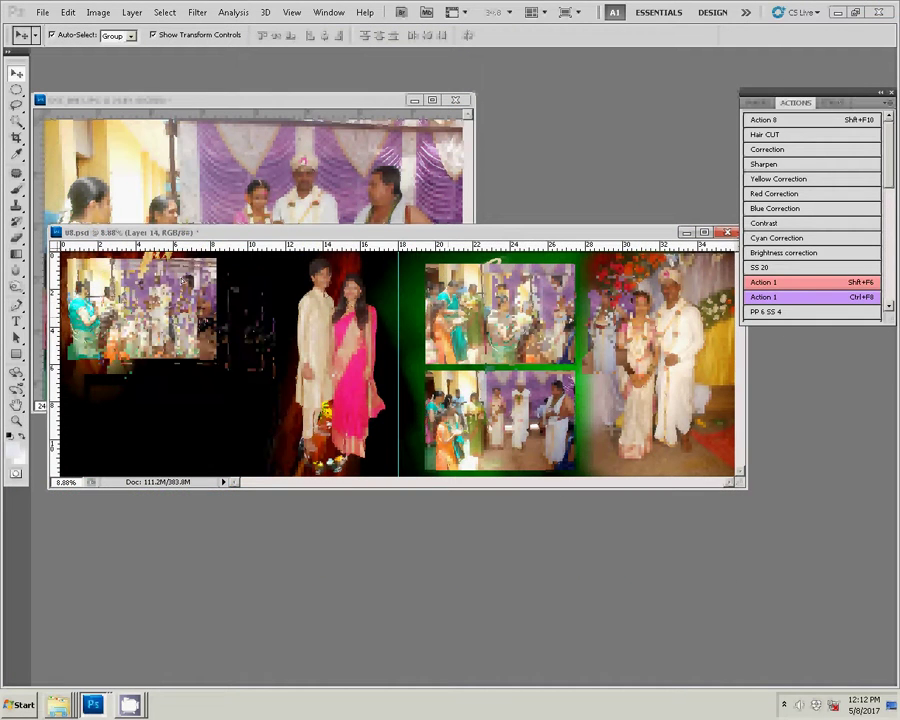
pyautogui.click(455, 100)
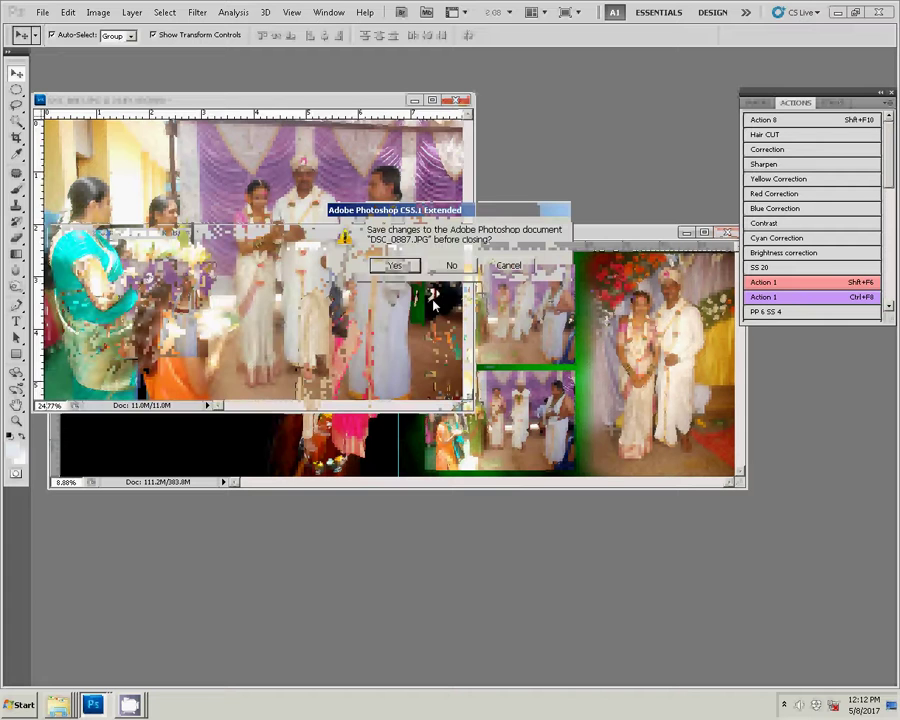
pyautogui.press('n')
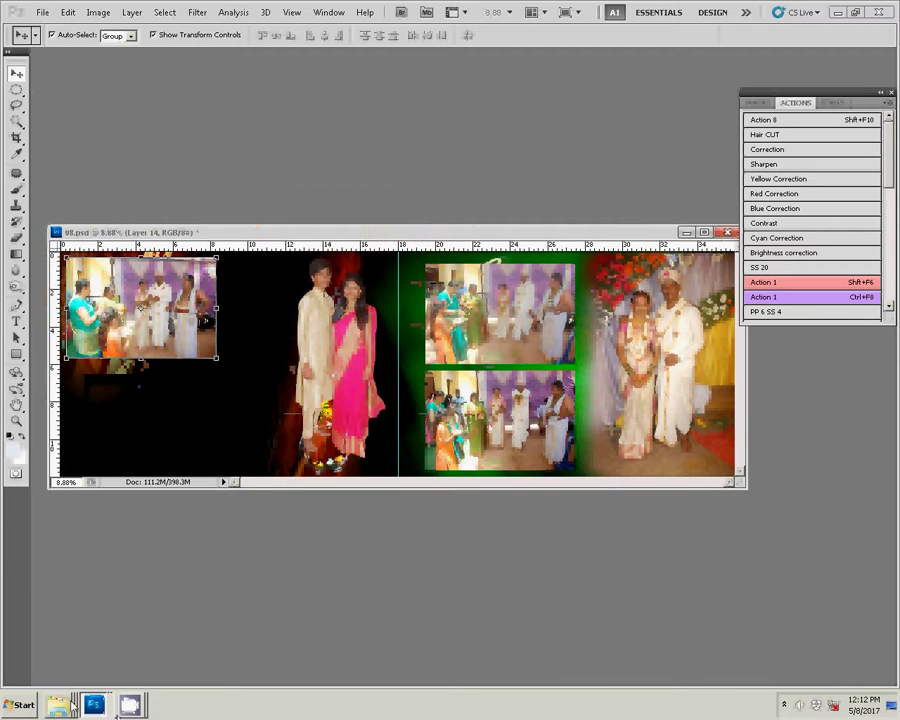
# Move the five used photos into a subfolder and open DSC_0891
pyautogui.rightClick(58, 705)
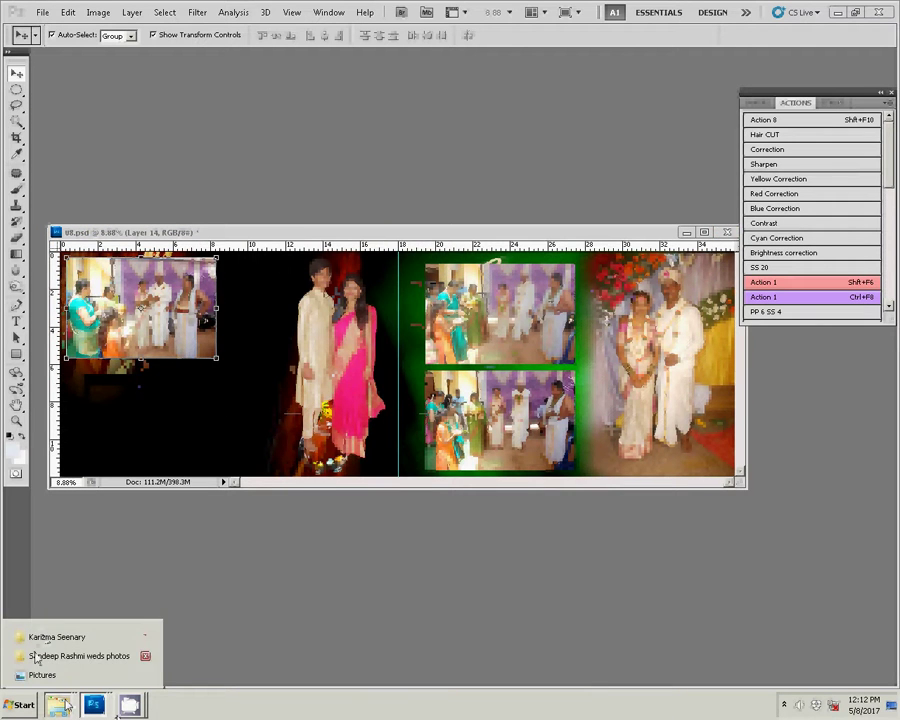
pyautogui.click(60, 656)
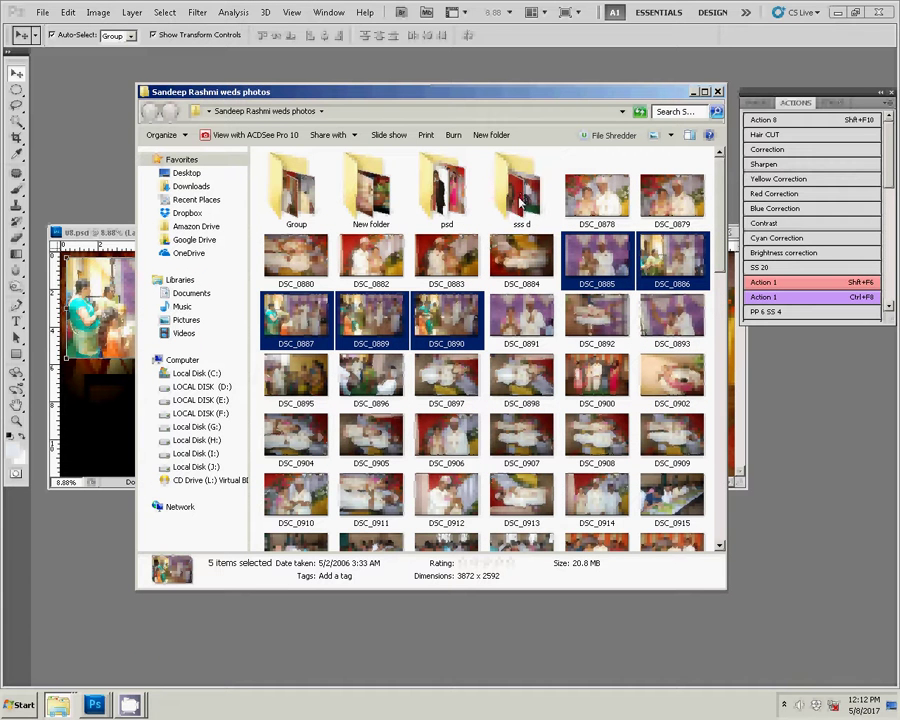
pyautogui.moveTo(597, 256)
pyautogui.mouseDown()
pyautogui.moveTo(650, 195)
pyautogui.moveTo(518, 200)
pyautogui.mouseUp()
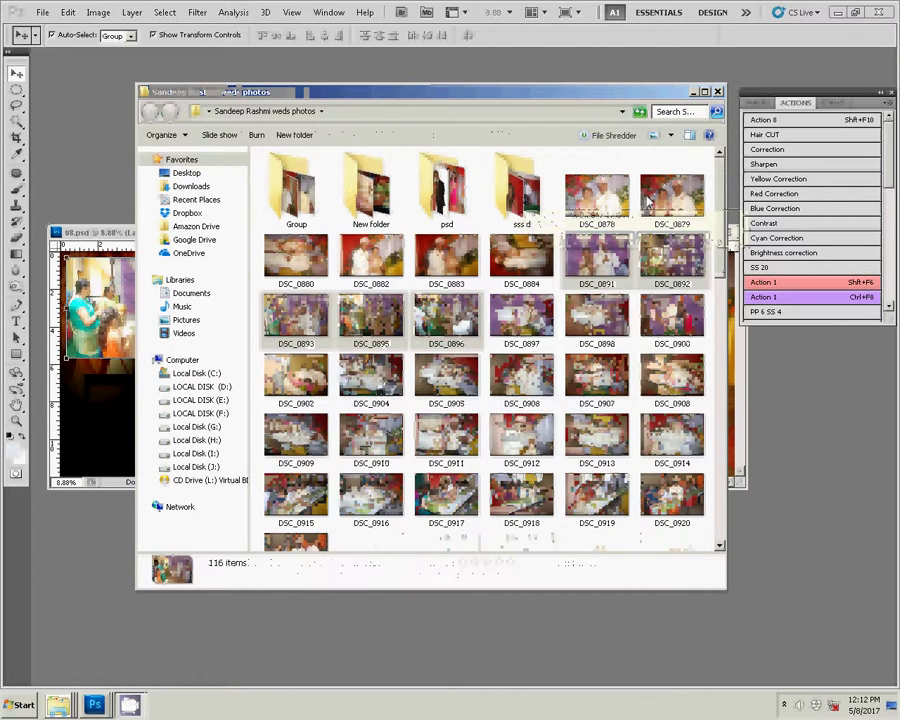
pyautogui.click(600, 262)
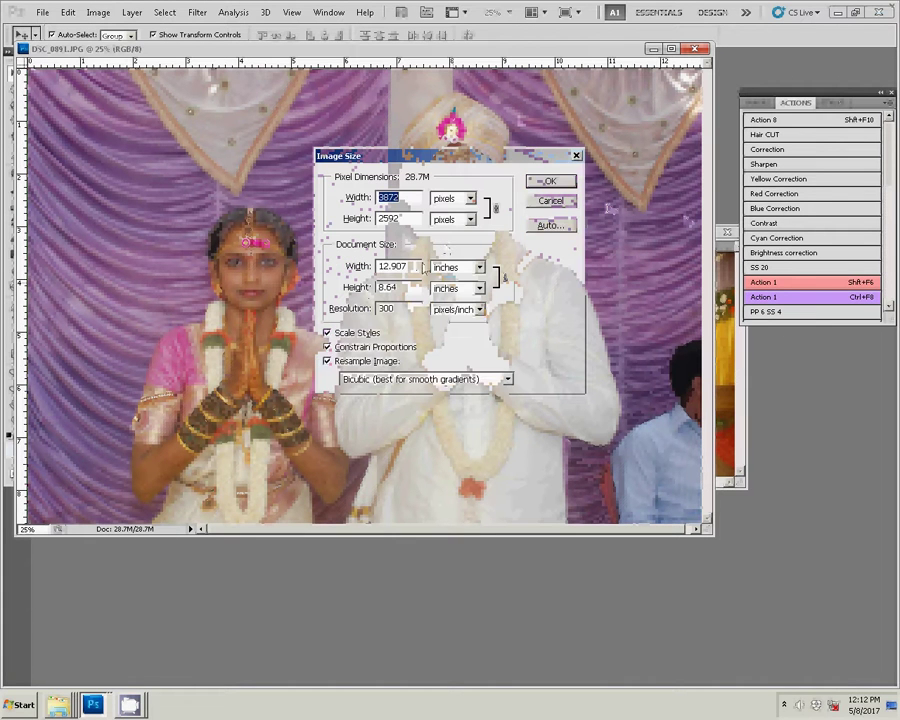
# Resize DSC_0891 to 8 inches wide, place it in the lower-left slot, and close it unsaved
pyautogui.write('8')
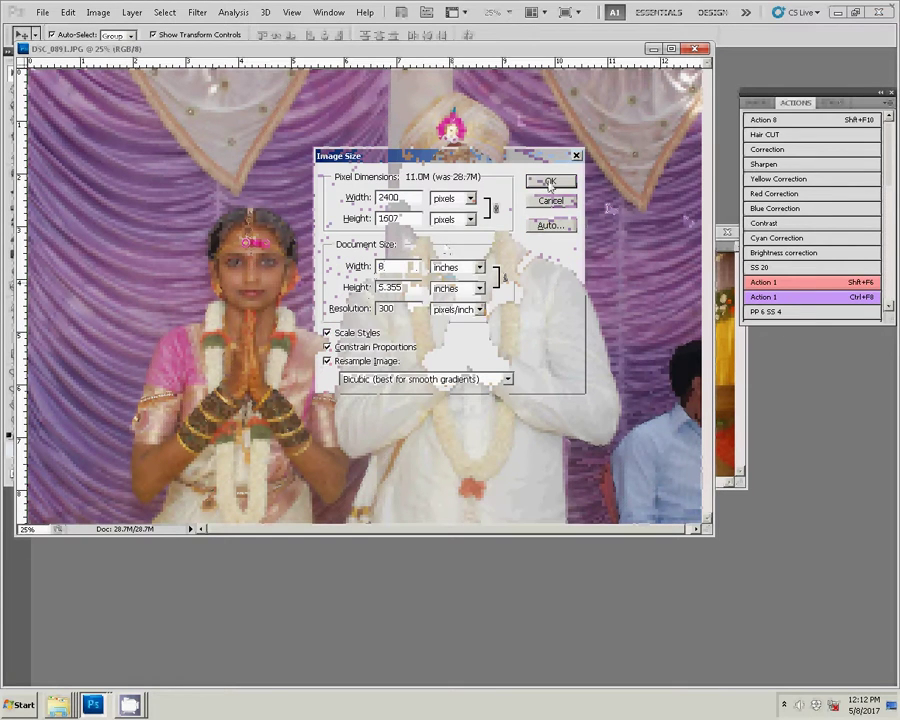
pyautogui.click(548, 181)
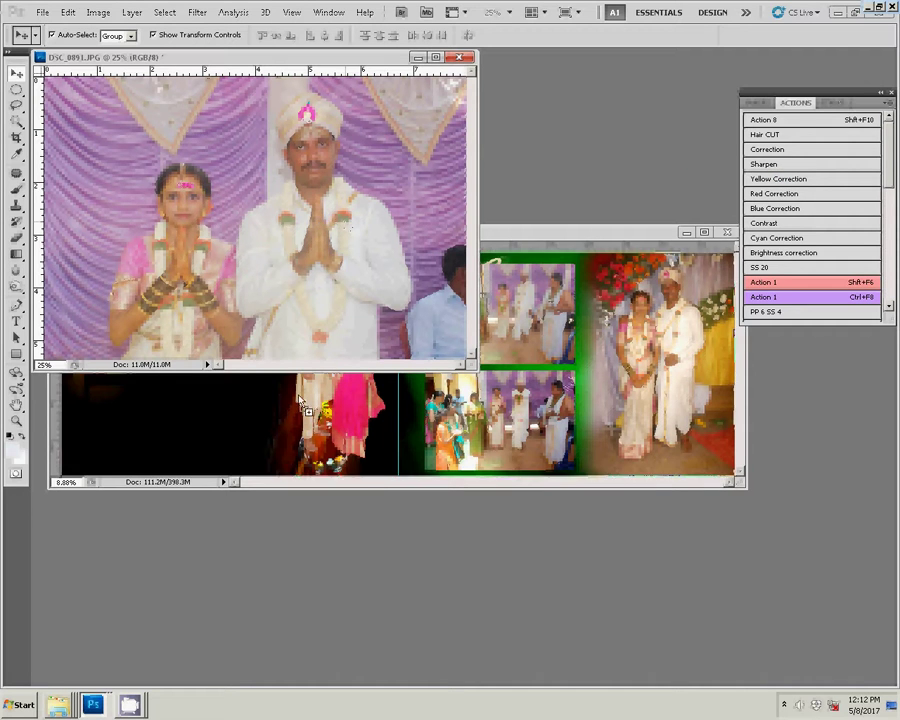
pyautogui.moveTo(336, 226)
pyautogui.mouseDown()
pyautogui.moveTo(306, 397)
pyautogui.moveTo(182, 378)
pyautogui.mouseUp()
pyautogui.click(459, 57)
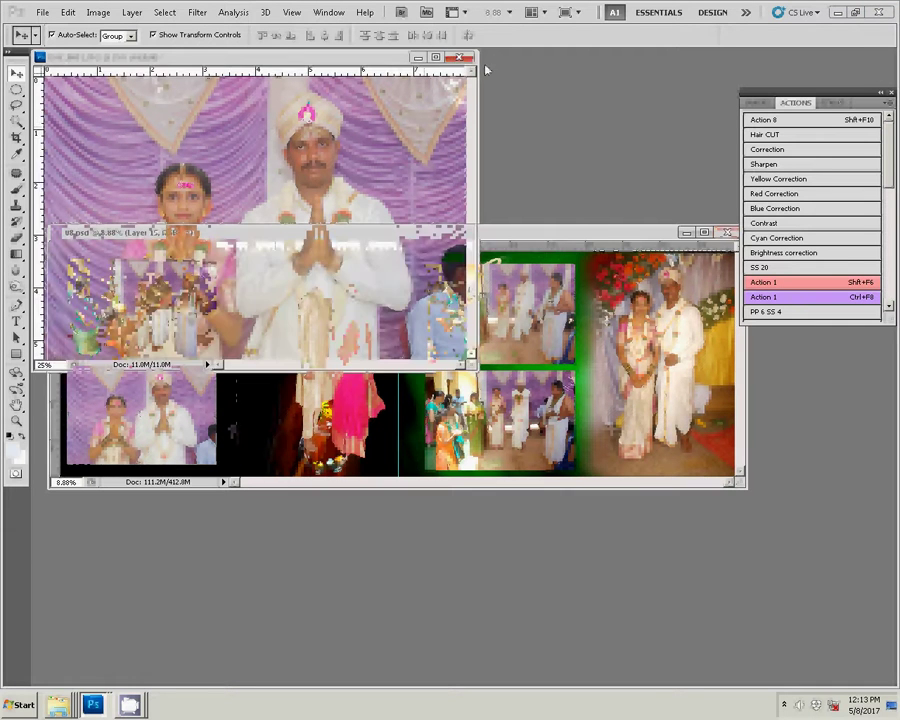
pyautogui.click(452, 265)
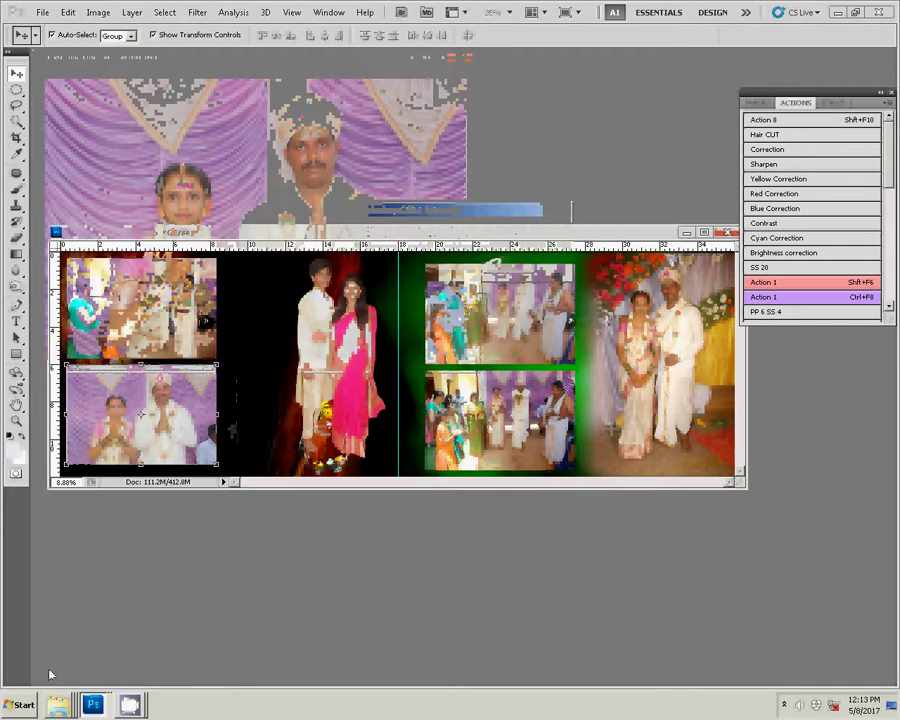
pyautogui.rightClick(58, 705)
pyautogui.click(58, 660)
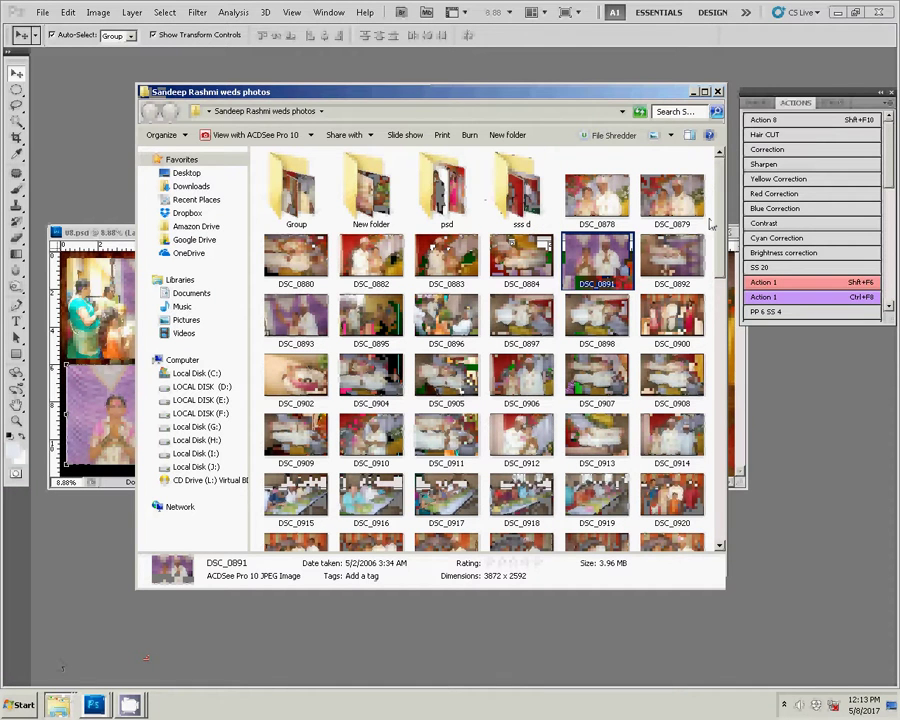
# Delete the used DSC_0891 in Explorer and open DSC_0896
pyautogui.press('Delete')
pyautogui.click(678, 262)
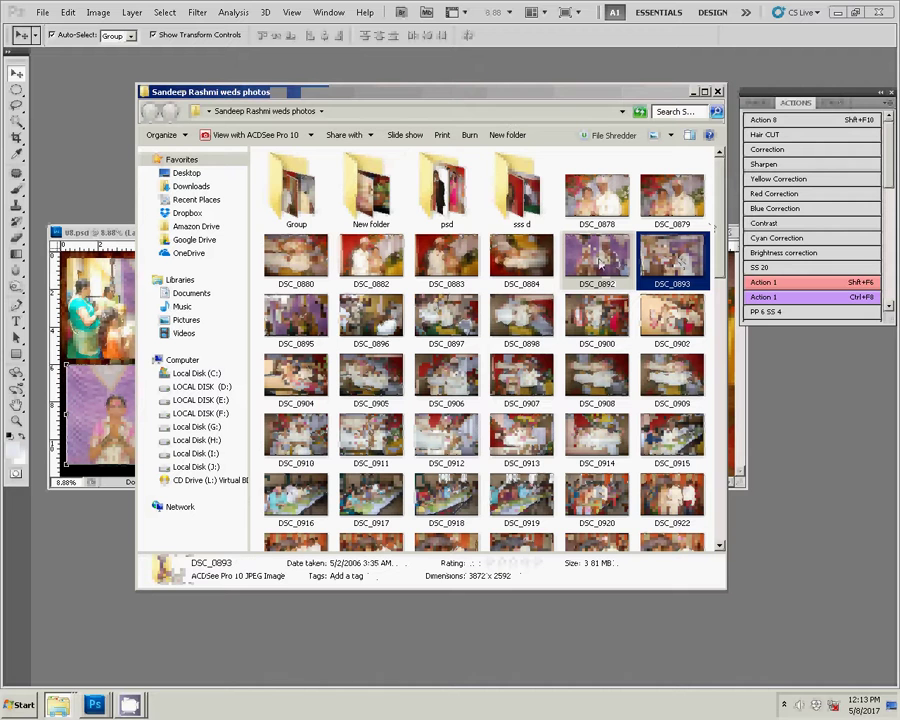
pyautogui.click(357, 315)
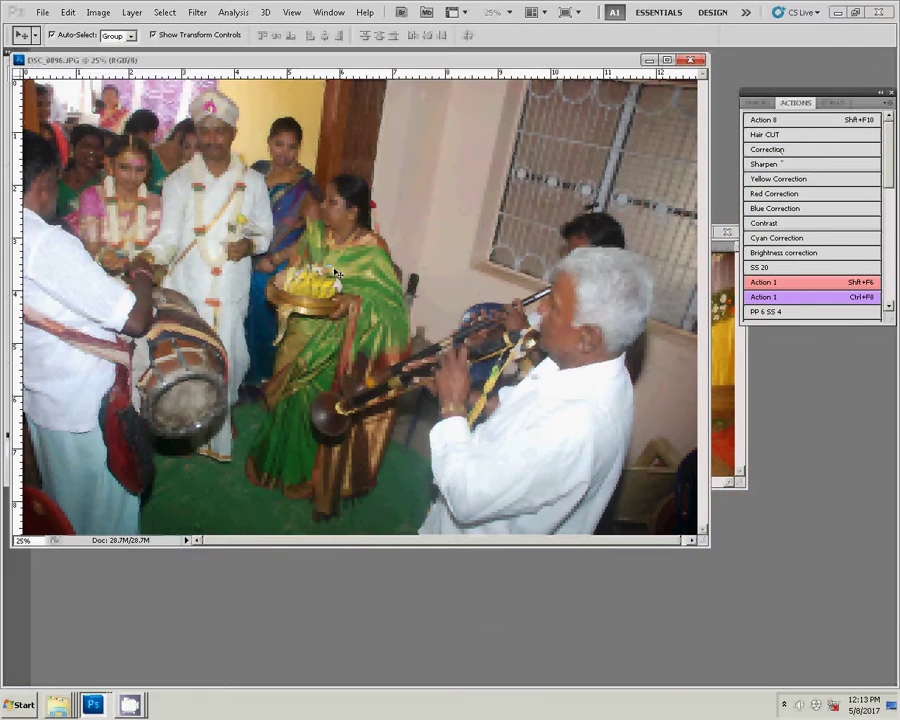
# Resize the DSC_0896 musicians photo to 6 inches wide and drag it into the album
pyautogui.hotkey('ctrl', 'alt', 'i')
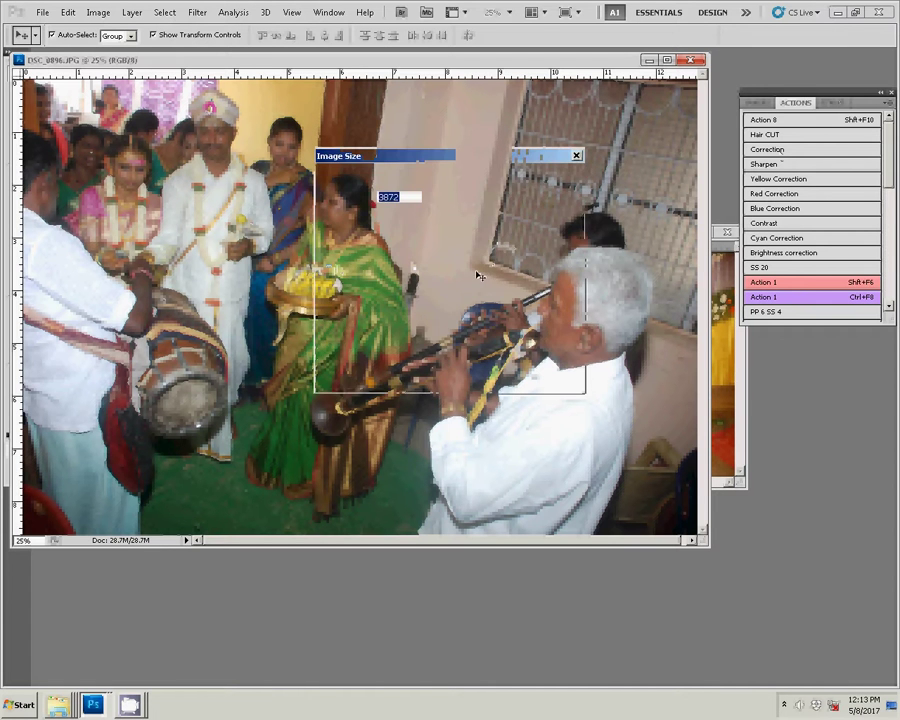
pyautogui.doubleClick(411, 268)
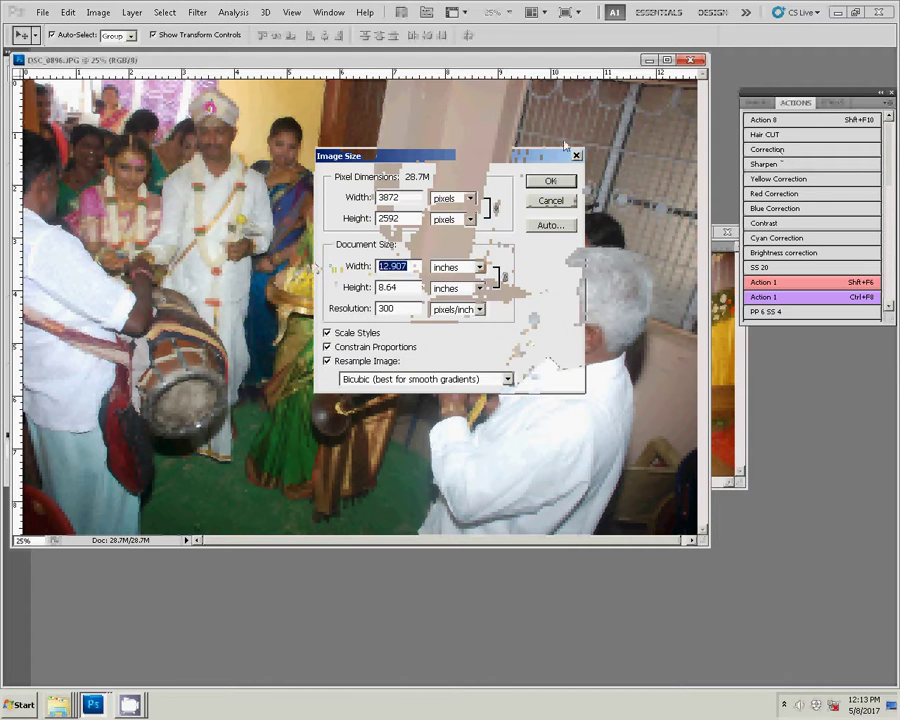
pyautogui.write('6')
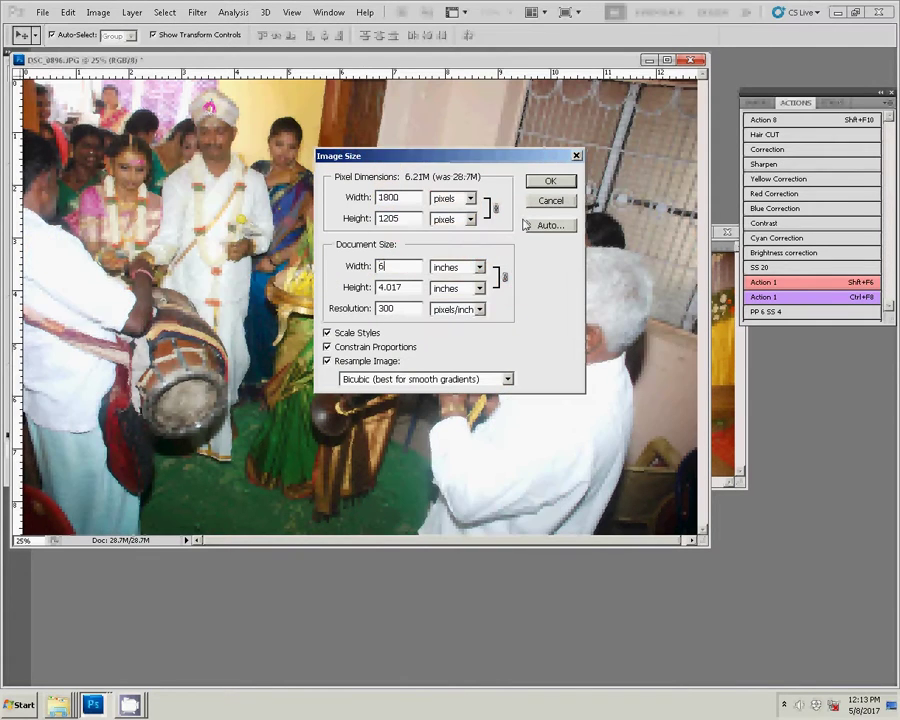
pyautogui.click(570, 182)
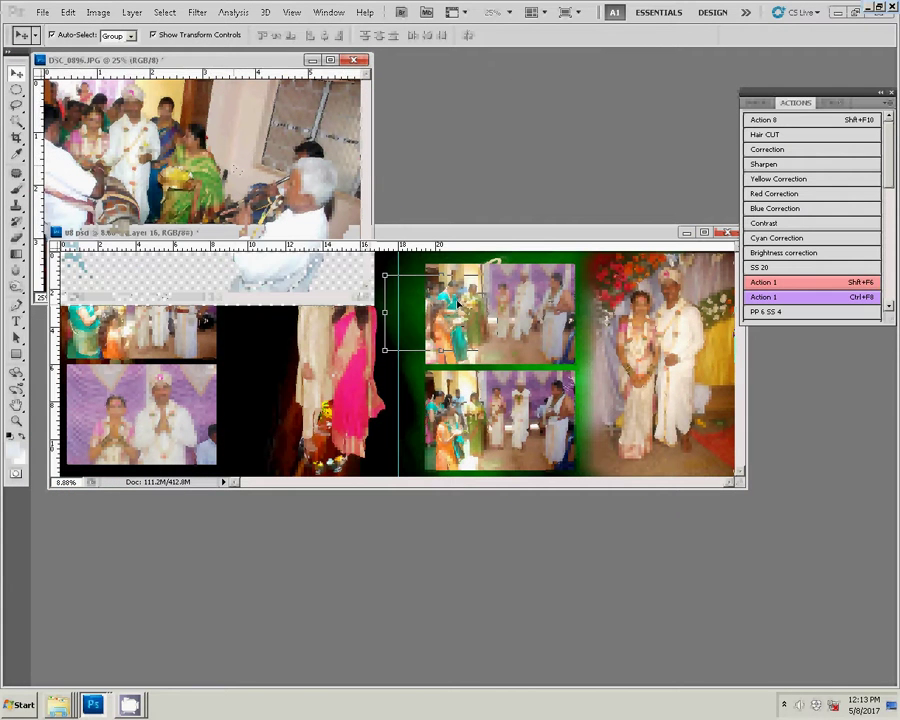
pyautogui.moveTo(460, 320)
pyautogui.mouseDown()
pyautogui.moveTo(270, 282)
pyautogui.moveTo(290, 273)
pyautogui.moveTo(251, 258)
pyautogui.mouseUp()
# Tilt the musicians photo counter-clockwise beside the bride, nudge it into place, and close DSC_0896
pyautogui.hotkey('ctrl', 't')
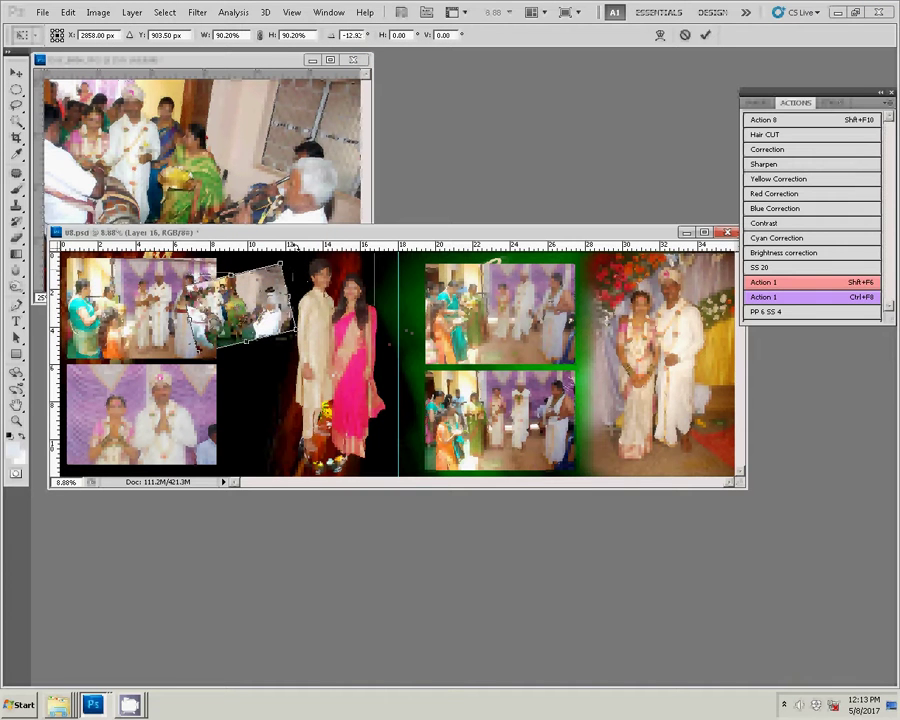
pyautogui.press('Return')
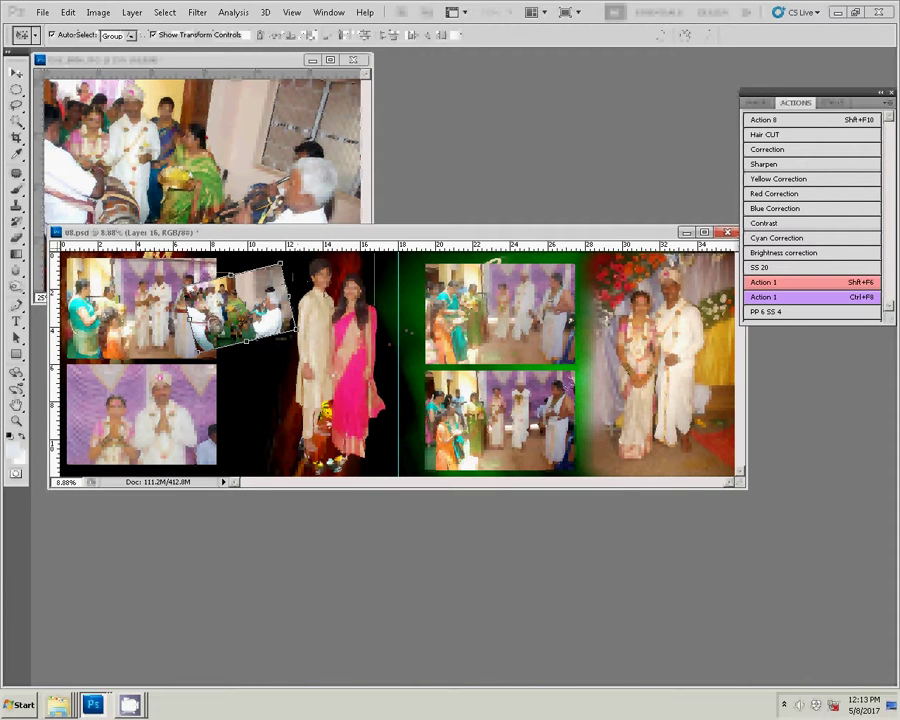
pyautogui.moveTo(250, 305)
pyautogui.mouseDown()
pyautogui.moveTo(258, 297)
pyautogui.moveTo(235, 300)
pyautogui.mouseUp()
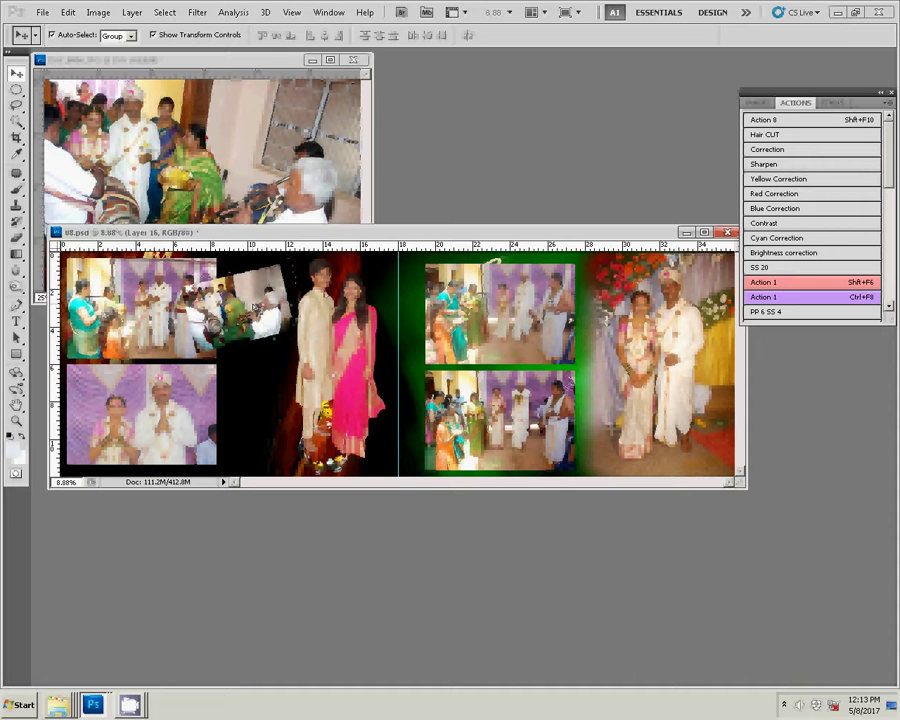
pyautogui.click(257, 313)
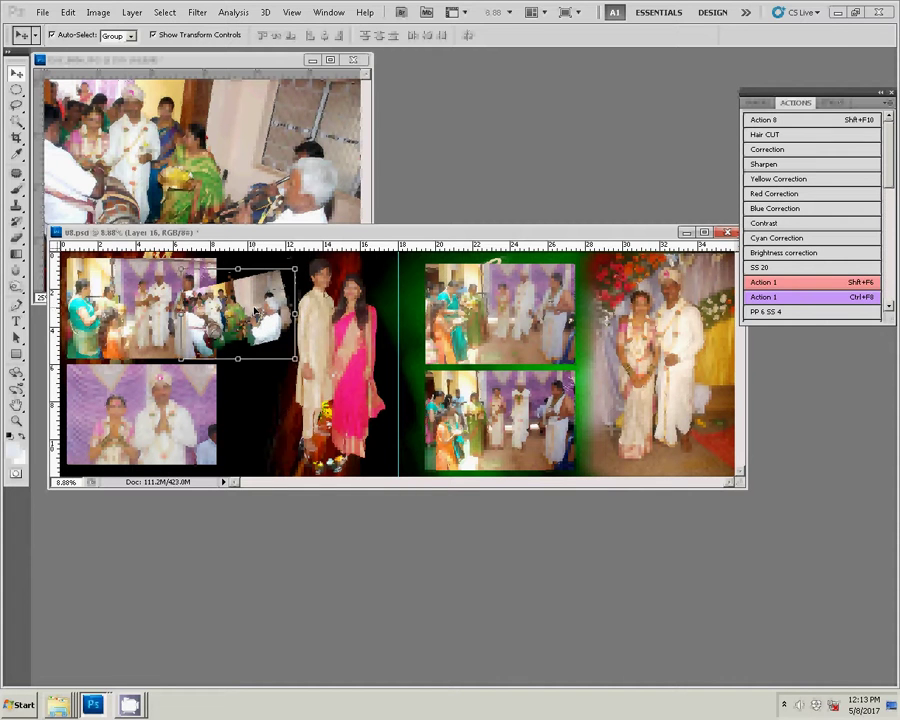
pyautogui.click(287, 143)
pyautogui.click(353, 60)
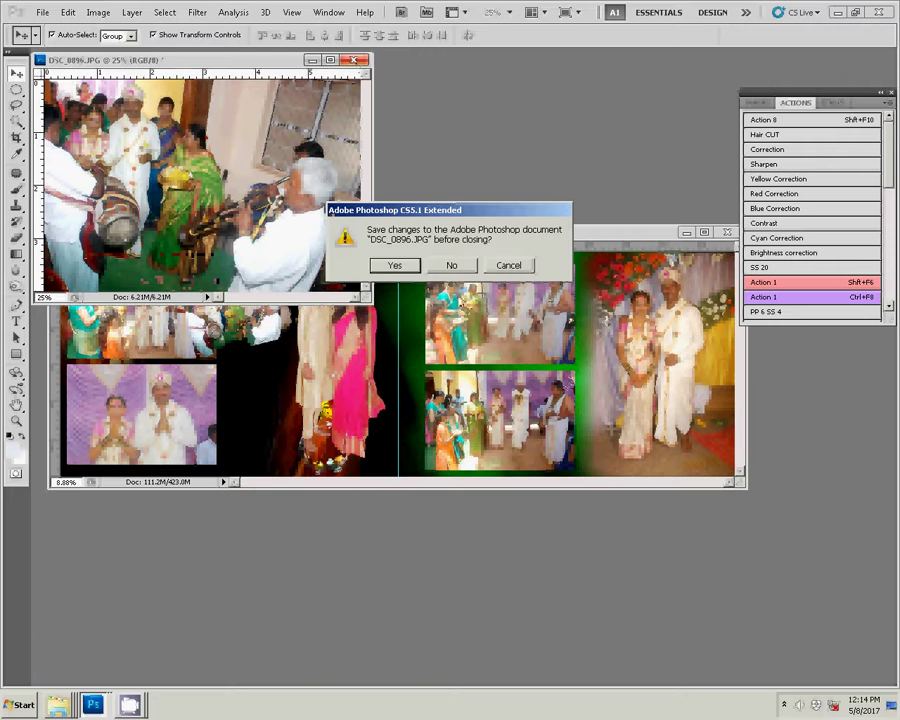
# Discard DSC_0896's changes and open DSC_0883 from the wedding photos folder
pyautogui.press('n')
pyautogui.rightClick(58, 705)
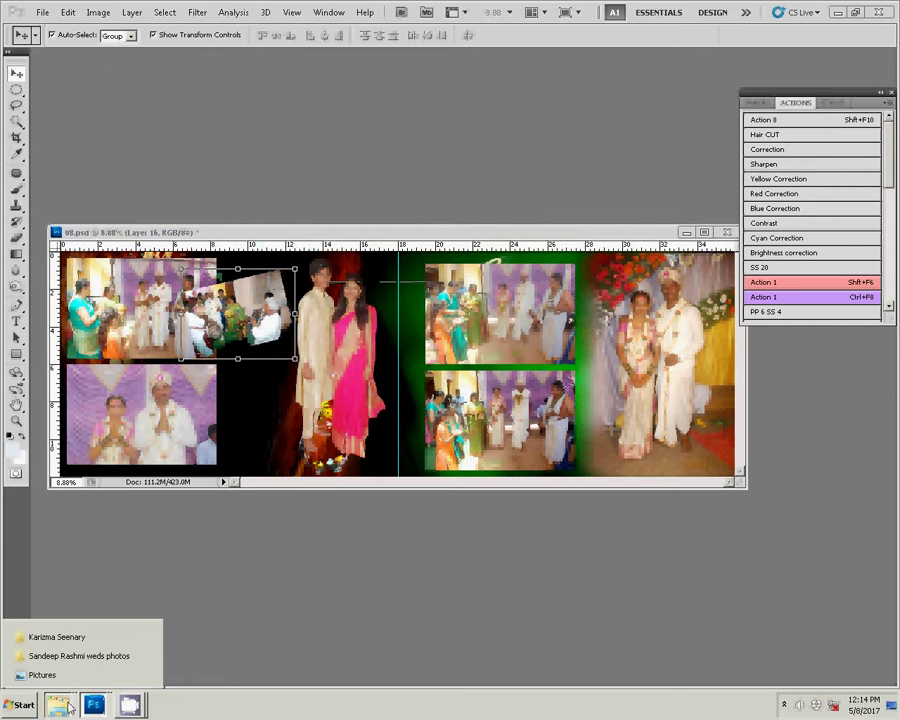
pyautogui.click(62, 656)
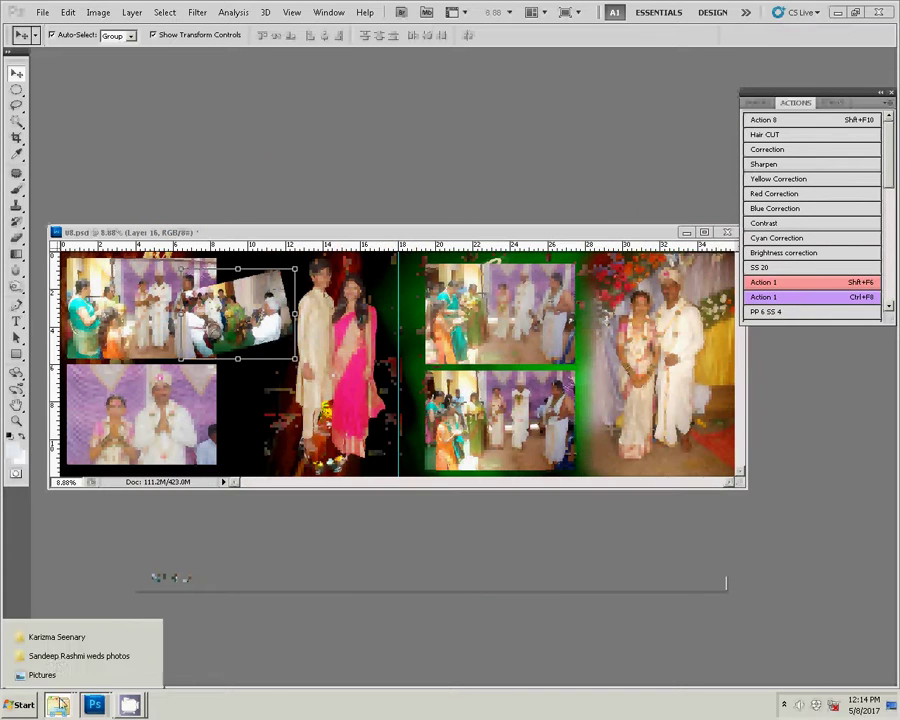
pyautogui.click(42, 653)
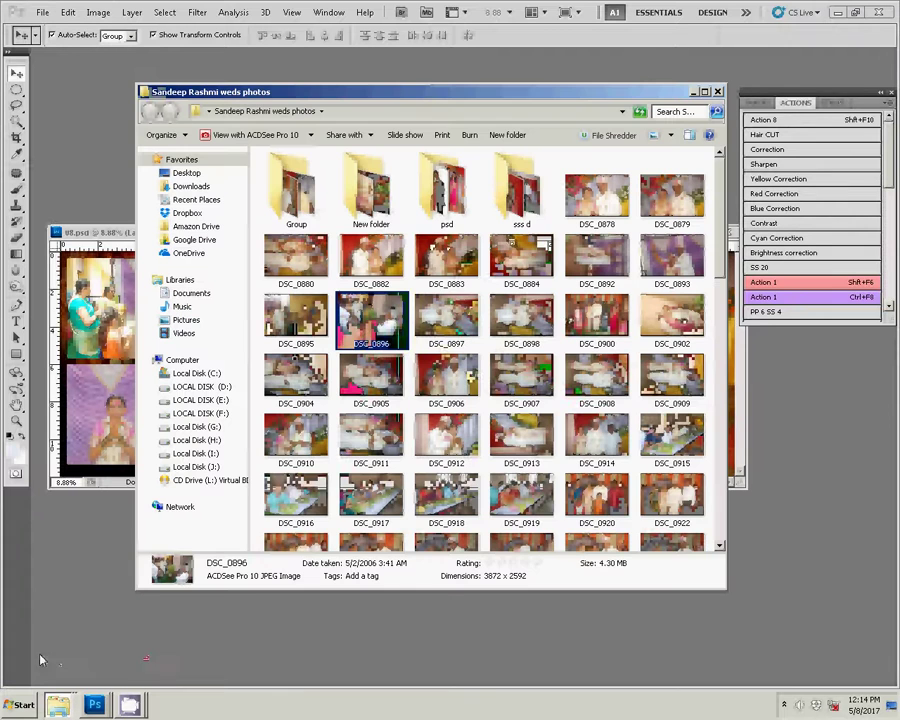
pyautogui.click(446, 263)
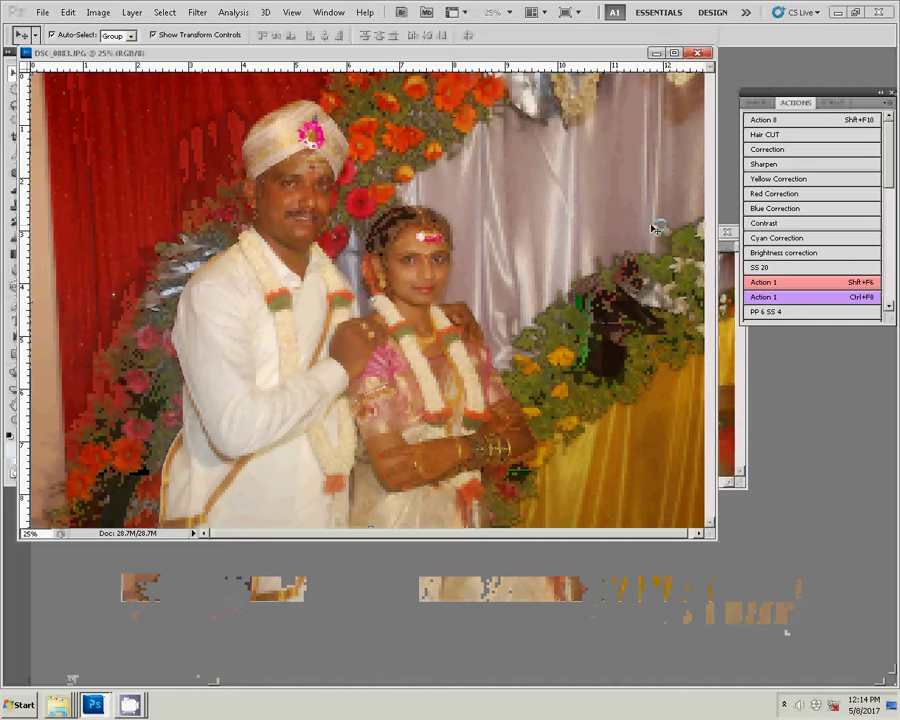
# Run the Red Correction action on DSC_0883 and resize it to 6 inches wide
pyautogui.click(775, 193)
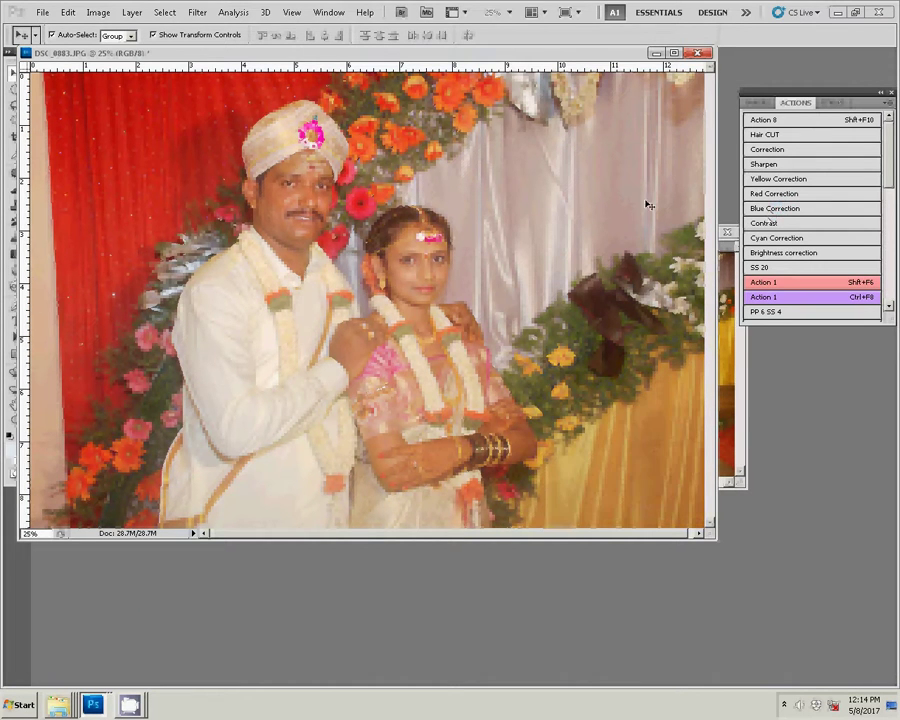
pyautogui.hotkey('ctrl', 'alt', 'i')
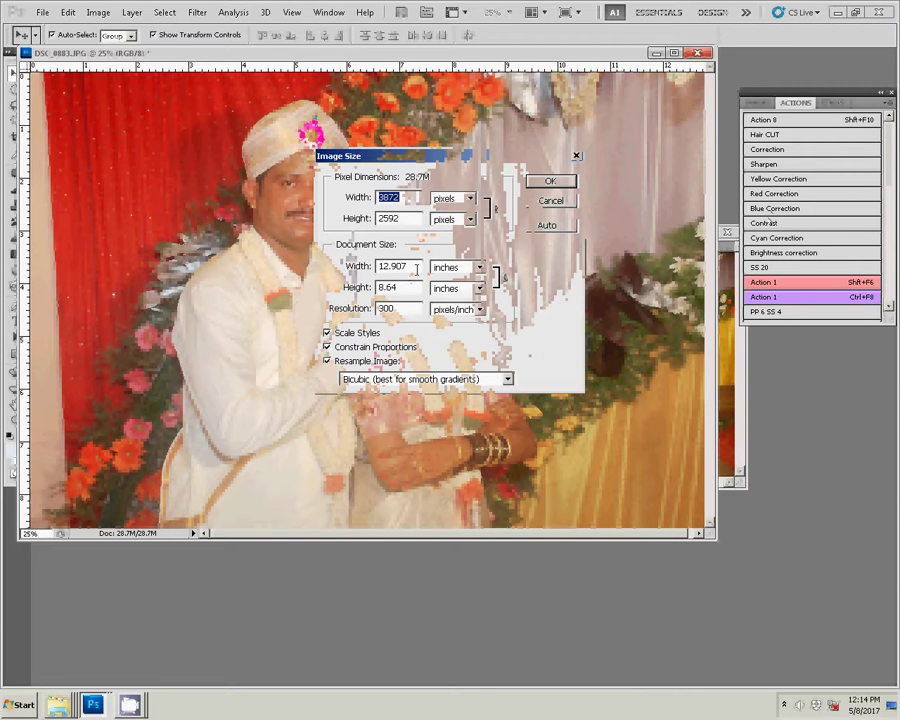
pyautogui.press('Tab')
pyautogui.write('6')
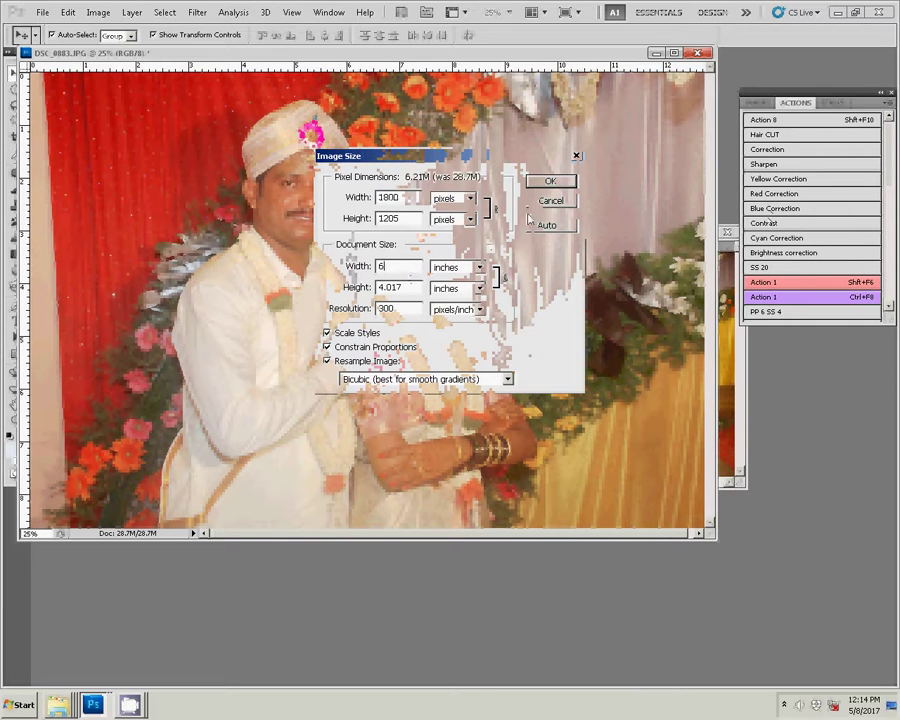
pyautogui.press('Return')
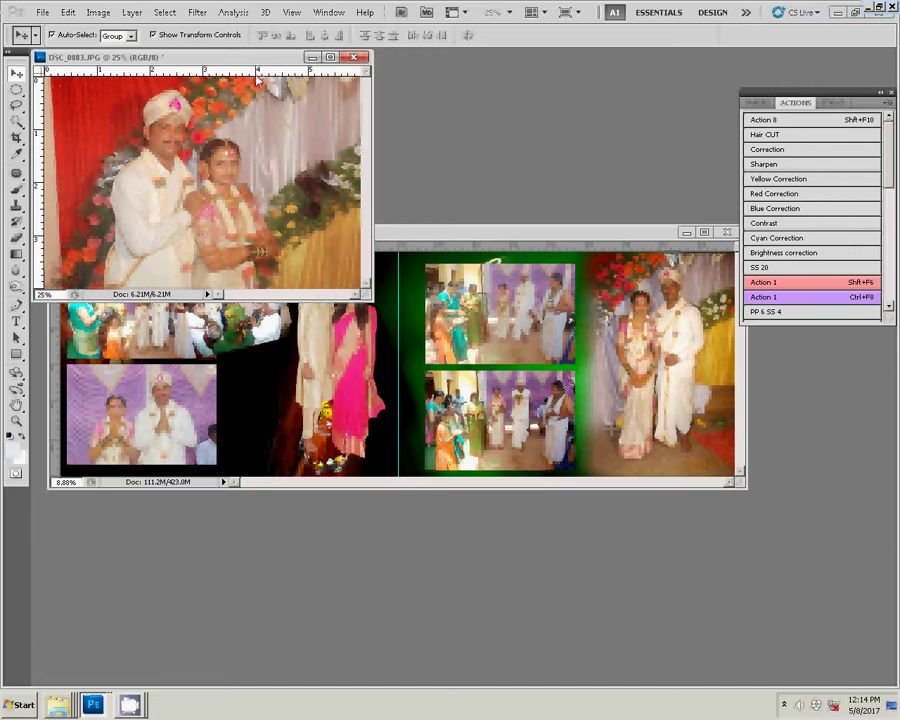
# Place DSC_0883 at the album's lower left, rotate it -13.56°, and close it unsaved
pyautogui.click(337, 400)
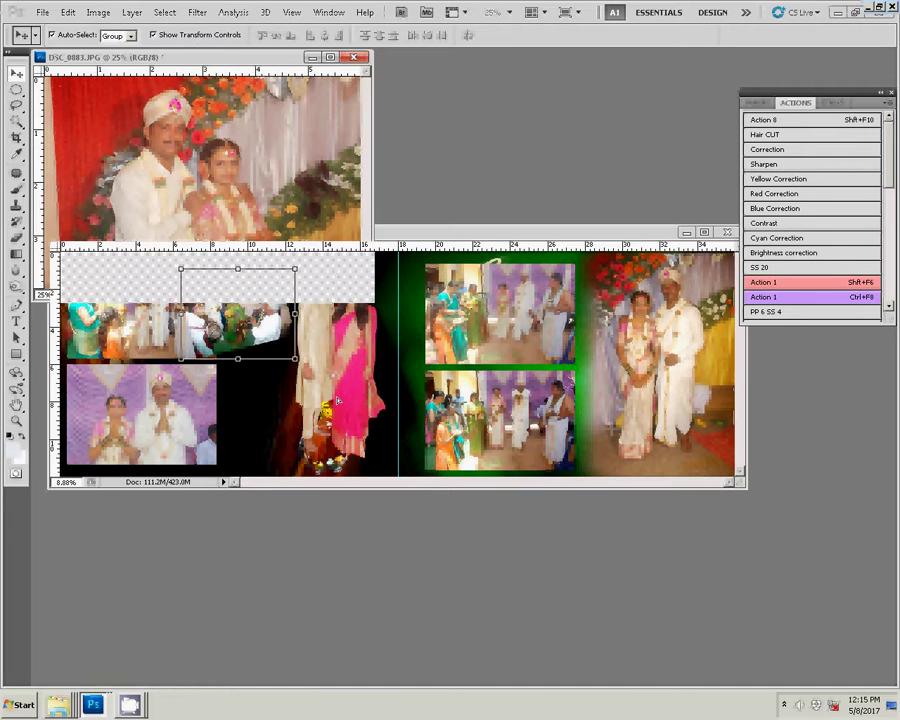
pyautogui.moveTo(337, 400)
pyautogui.mouseDown()
pyautogui.moveTo(292, 388)
pyautogui.moveTo(375, 290)
pyautogui.mouseUp()
pyautogui.hotkey('ctrl', 't')
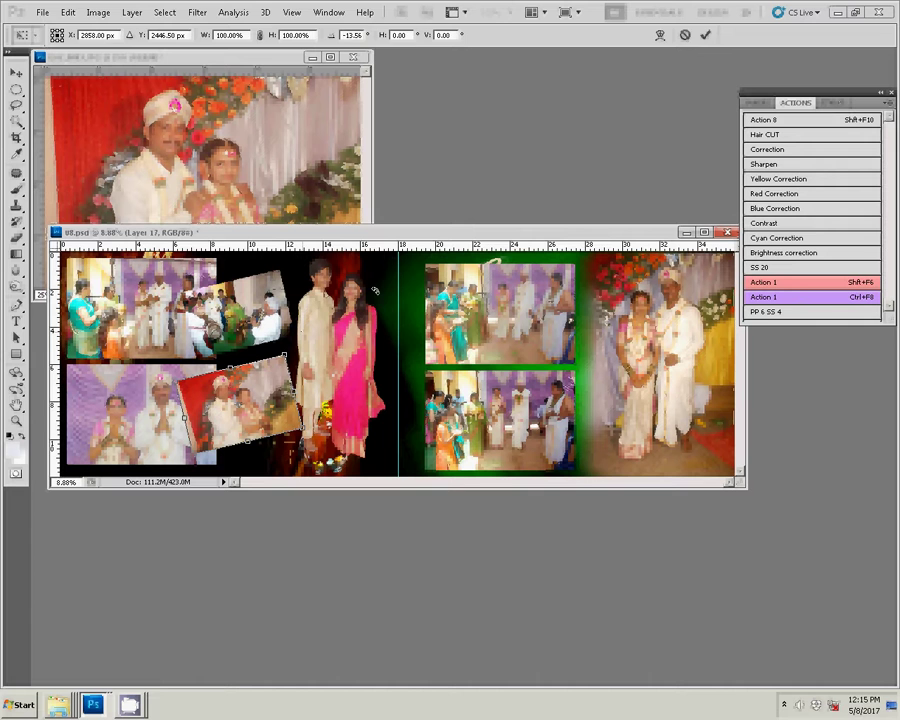
pyautogui.press('Return')
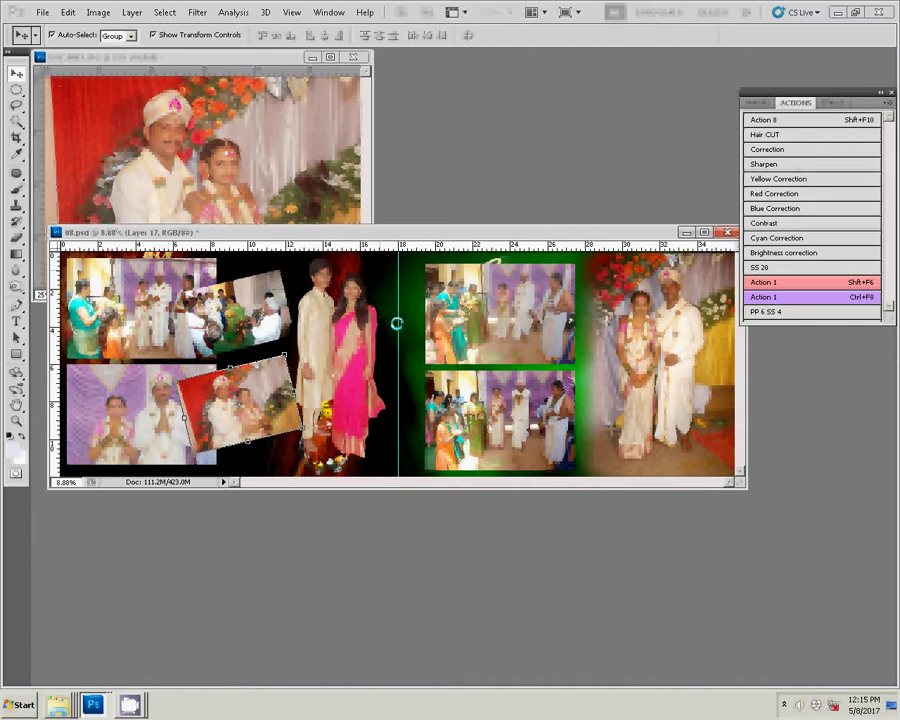
pyautogui.hotkey('ctrl', 'Tab')
pyautogui.hotkey('ctrl', 'w')
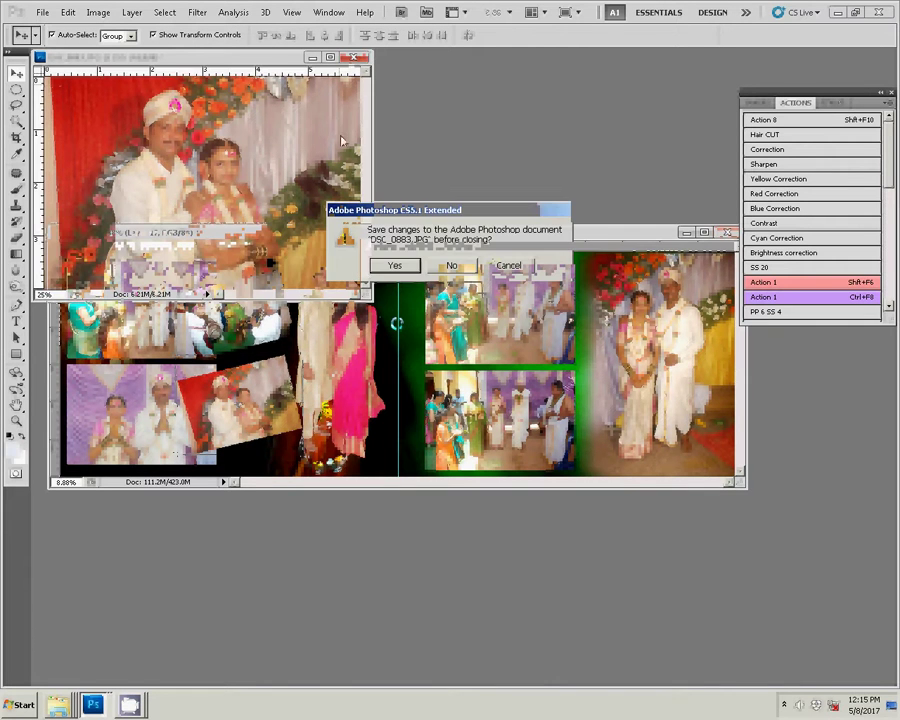
pyautogui.click(451, 262)
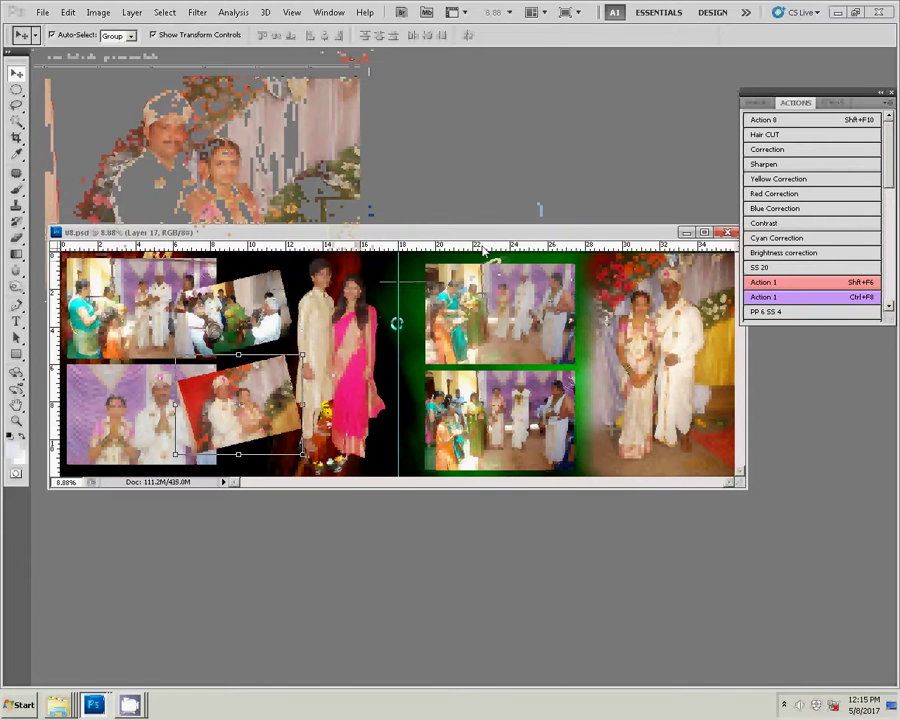
# Save the collage as 75 in the k5 folder on drive I, accepting the compatibility option
pyautogui.hotkey('ctrl', 'shift', 's')
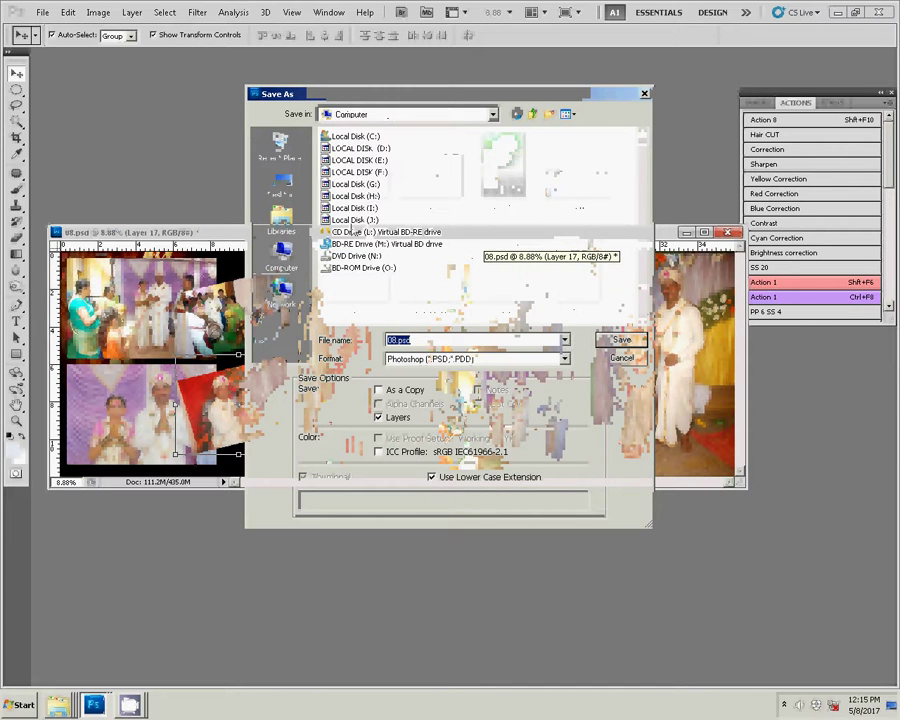
pyautogui.click(360, 209)
pyautogui.click(619, 343)
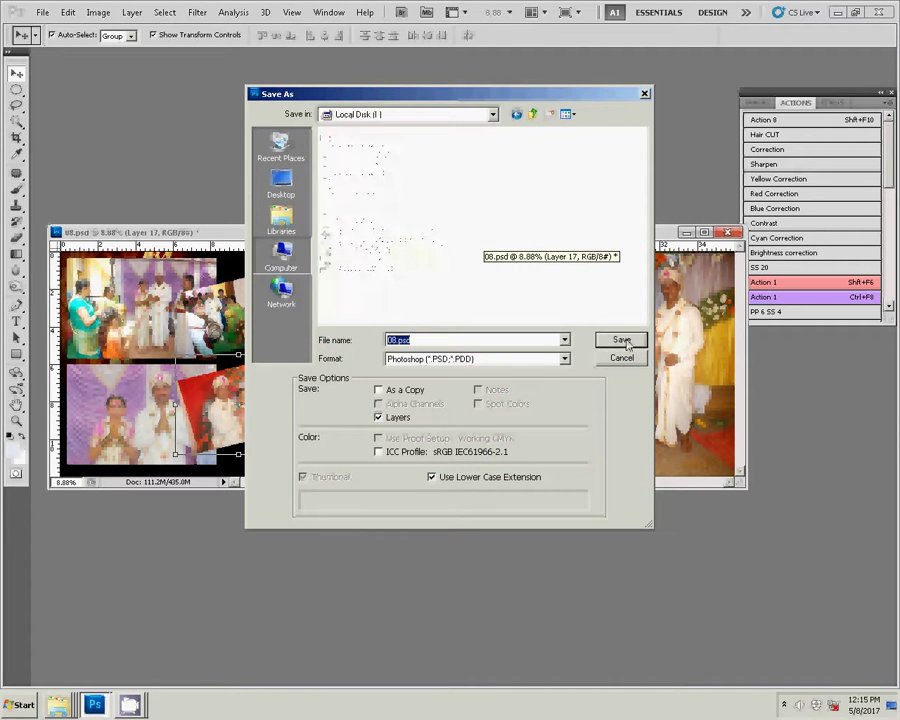
pyautogui.click(624, 340)
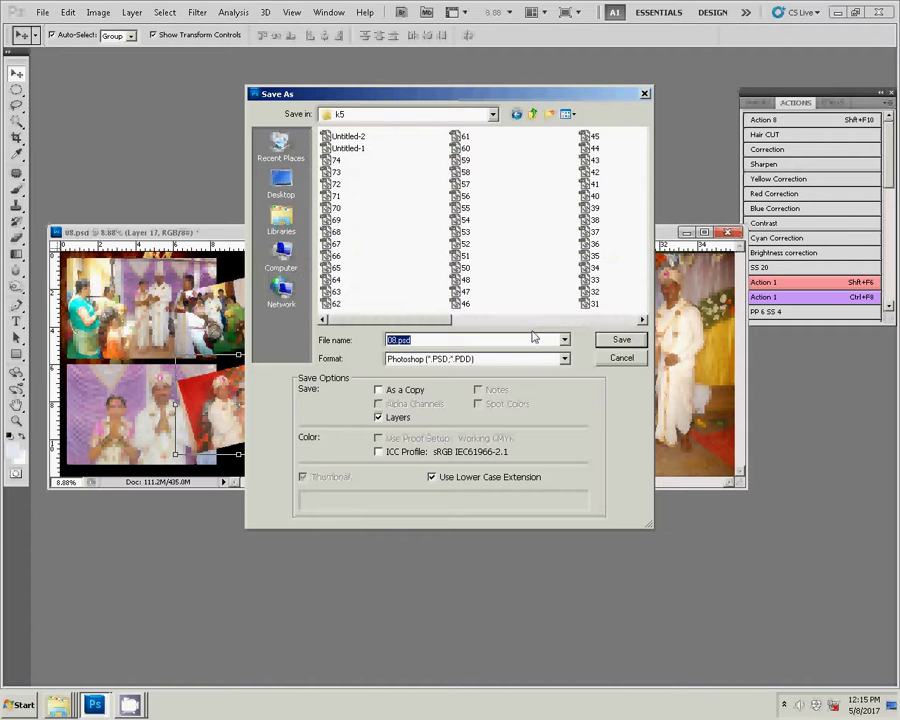
pyautogui.write('75')
pyautogui.click(622, 339)
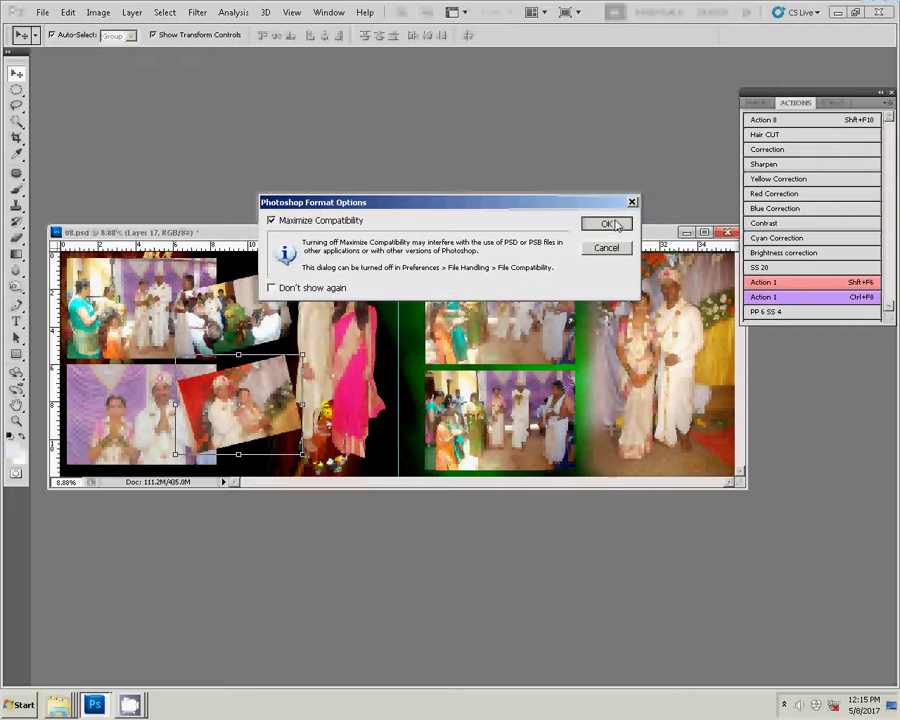
pyautogui.click(615, 224)
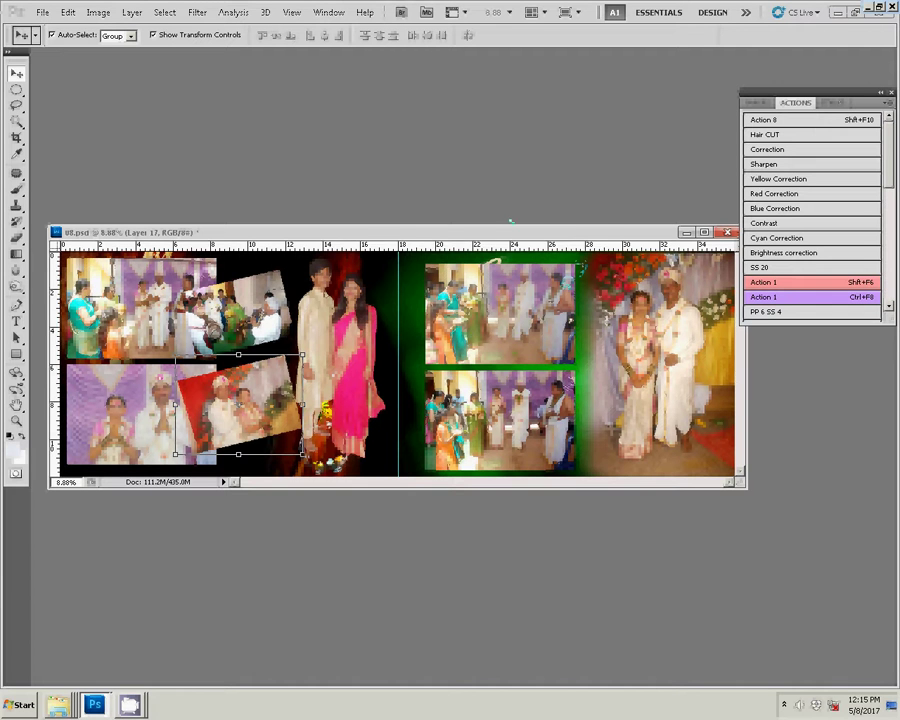
# Retry the save and dismiss the disk-full error
pyautogui.hotkey('ctrl', 's')
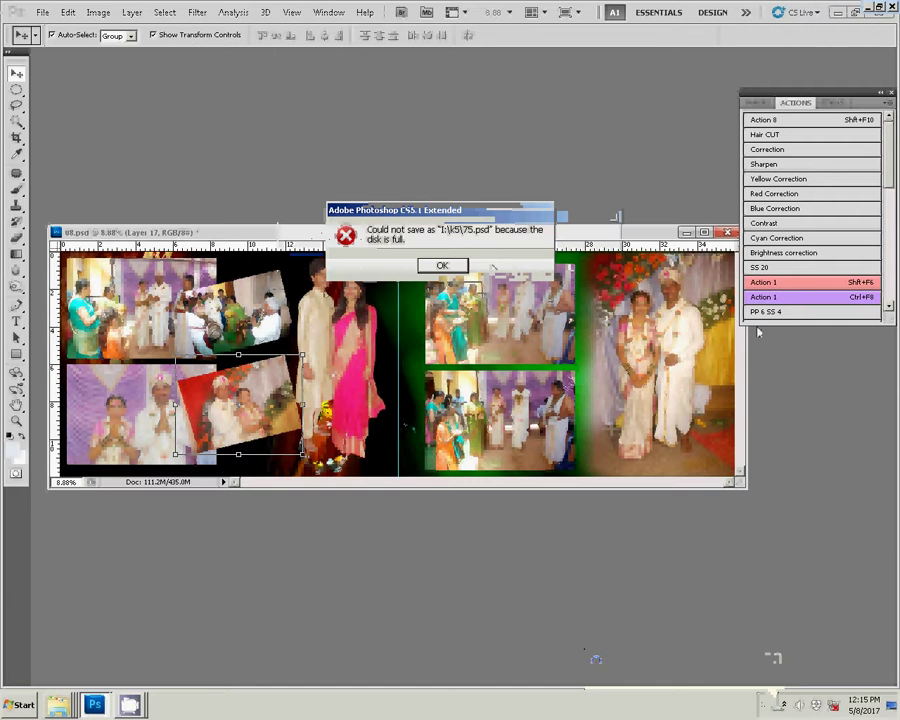
pyautogui.click(459, 266)
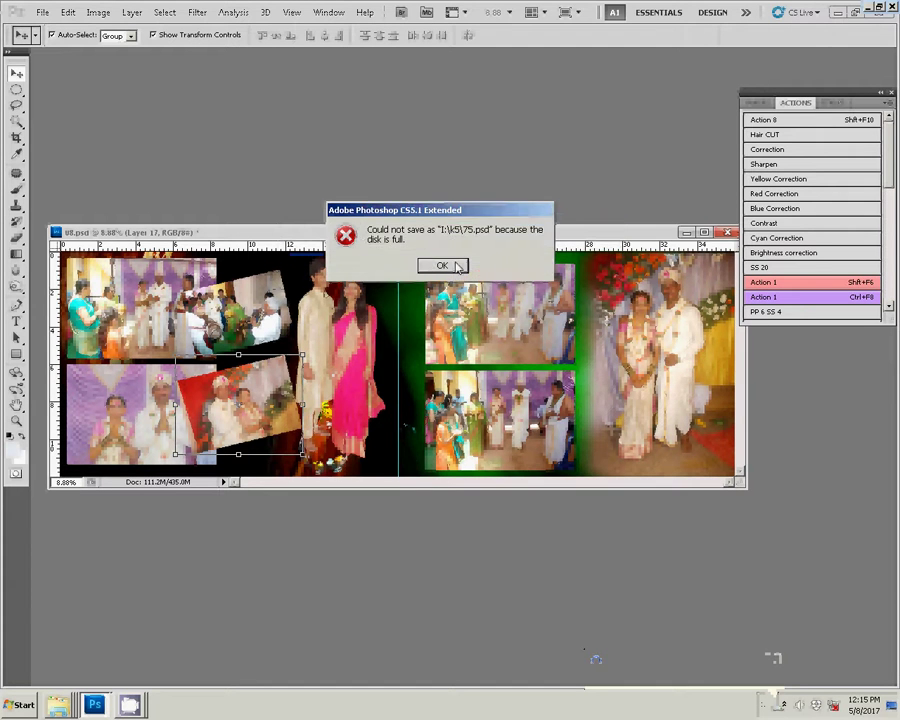
pyautogui.click(459, 266)
# In Save As, create a new folder named k5 on drive J
pyautogui.hotkey('ctrl', 'shift', 's')
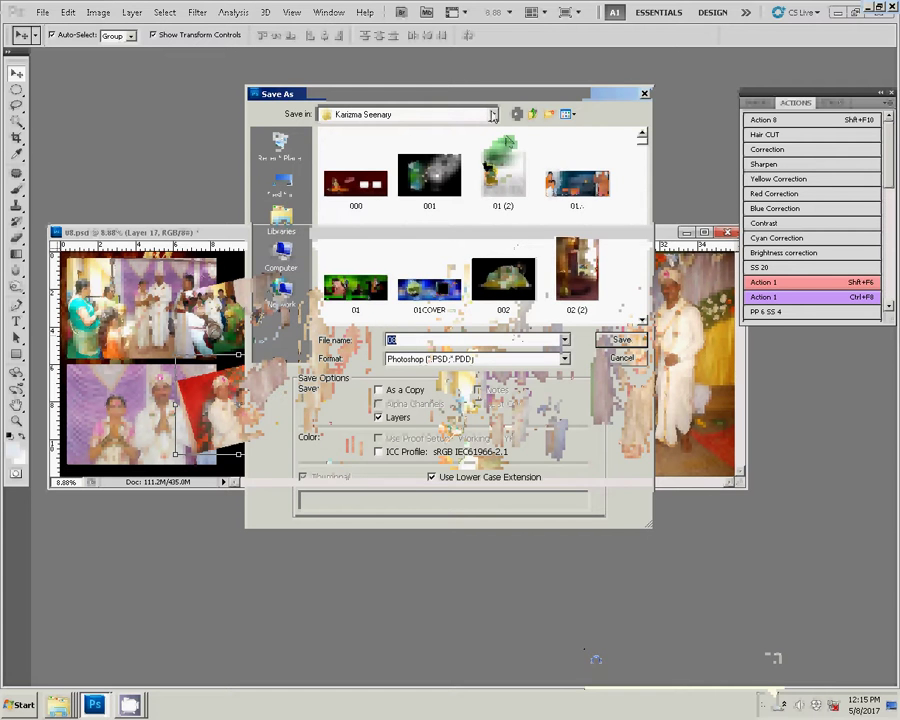
pyautogui.click(532, 113)
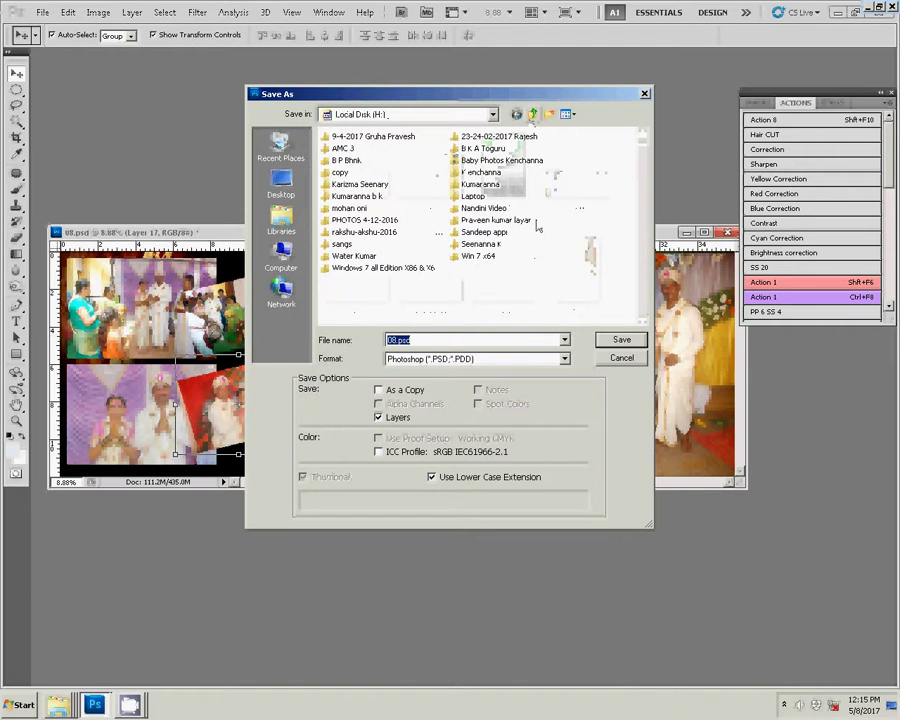
pyautogui.click(281, 258)
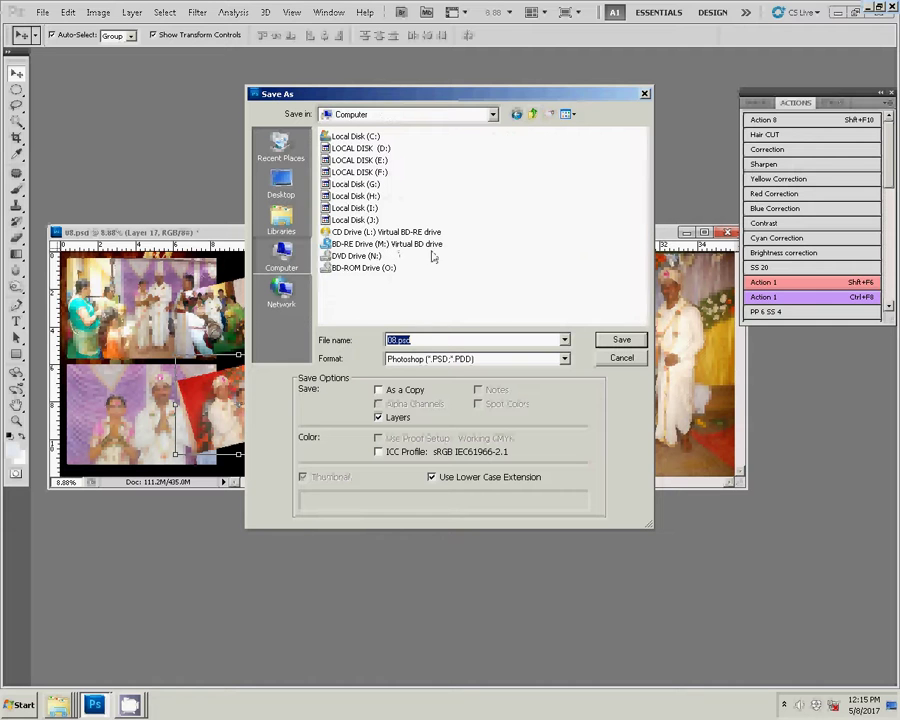
pyautogui.doubleClick(356, 219)
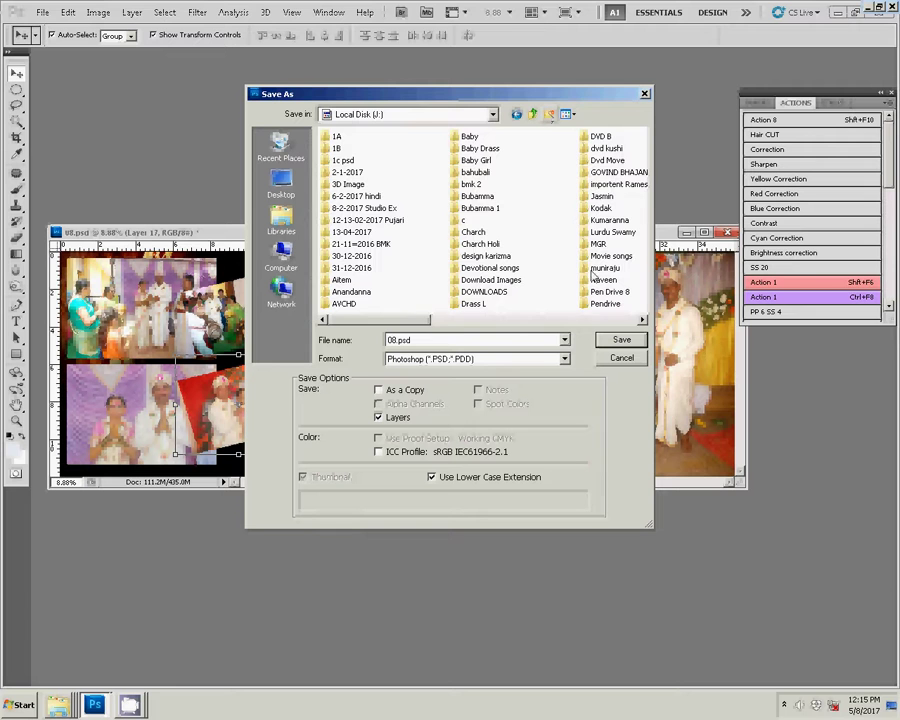
pyautogui.click(549, 114)
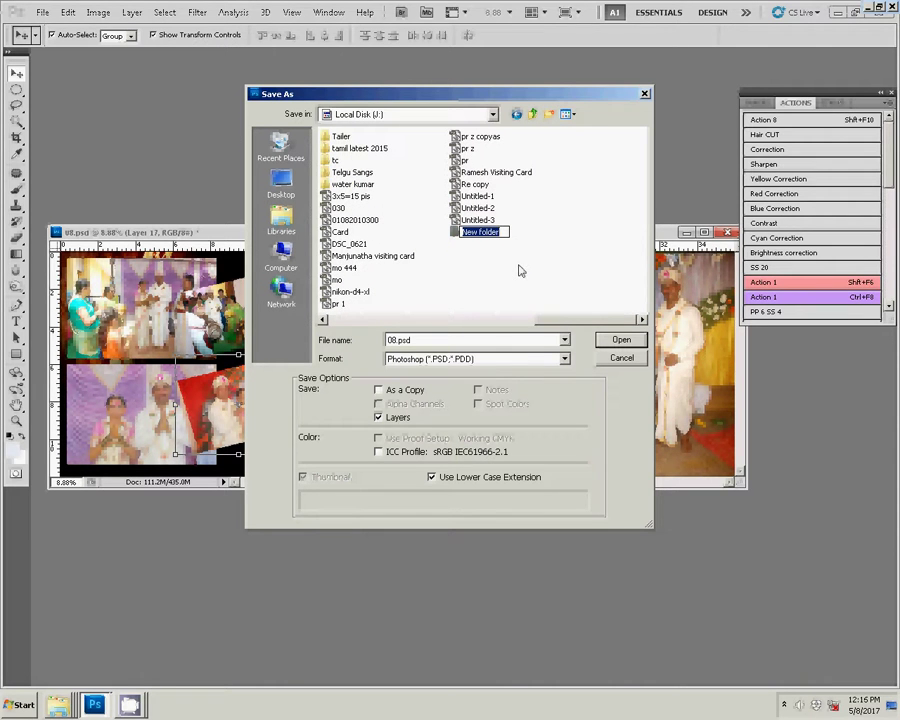
pyautogui.write('k5')
pyautogui.press('Return')
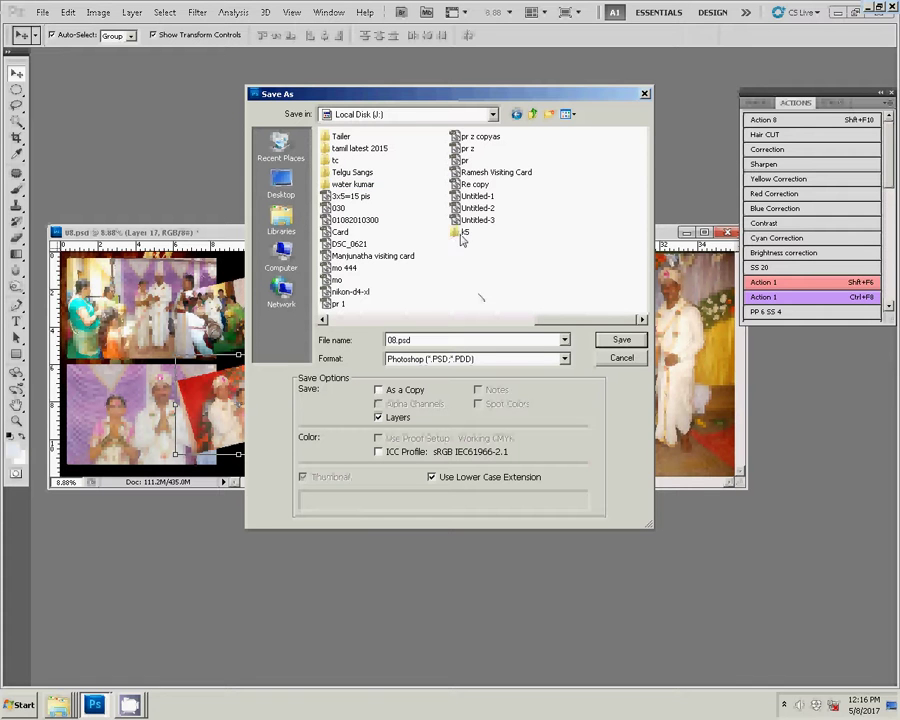
# Save the collage as 01.psd inside J:\k5 and close the document
pyautogui.click(621, 340)
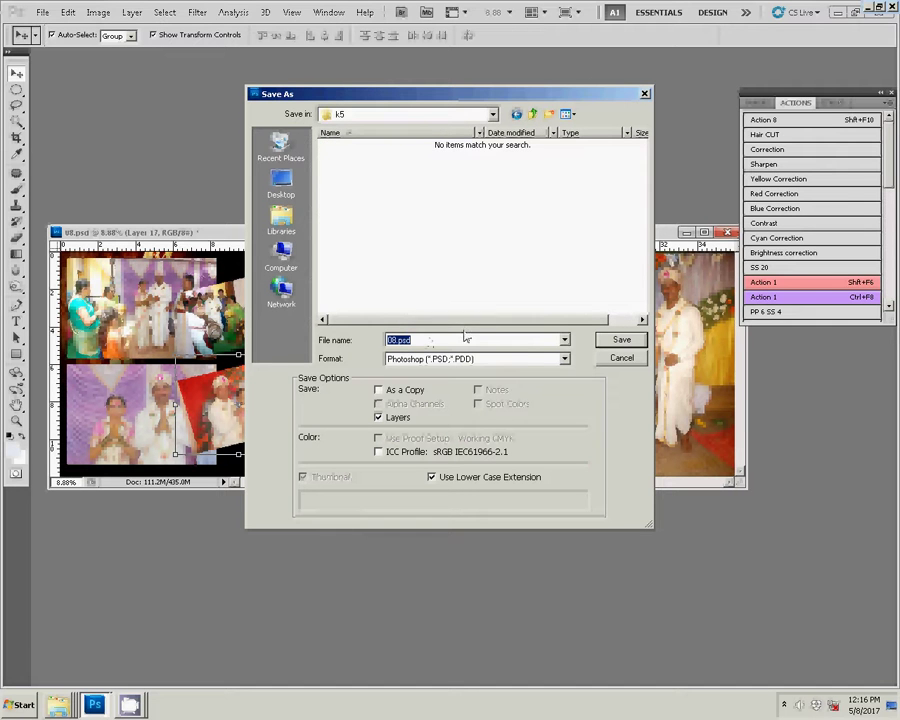
pyautogui.write('0')
pyautogui.write('1')
pyautogui.click(621, 341)
pyautogui.click(603, 224)
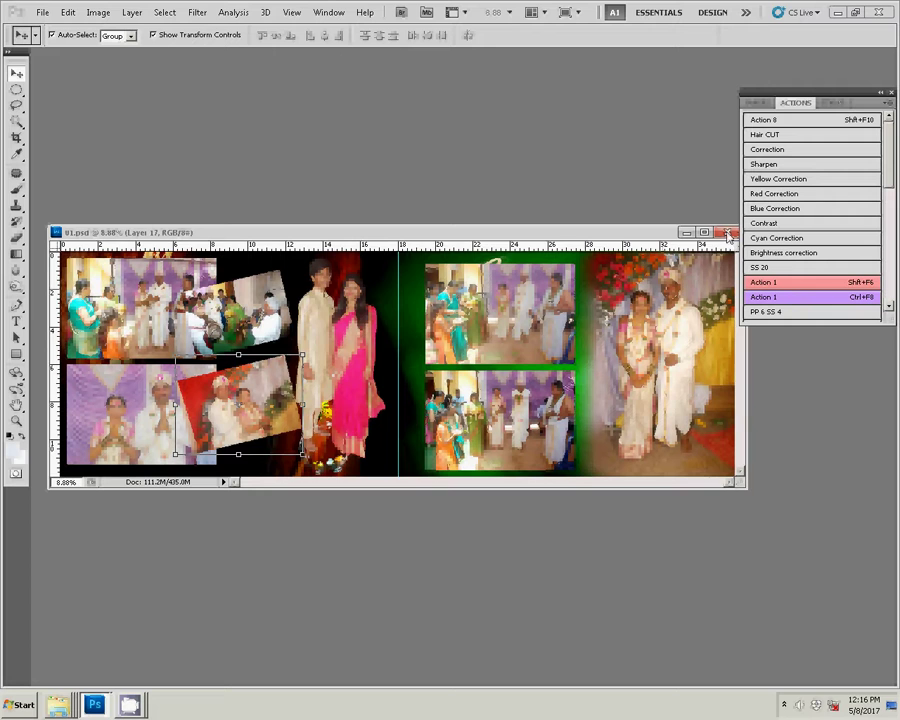
pyautogui.click(728, 234)
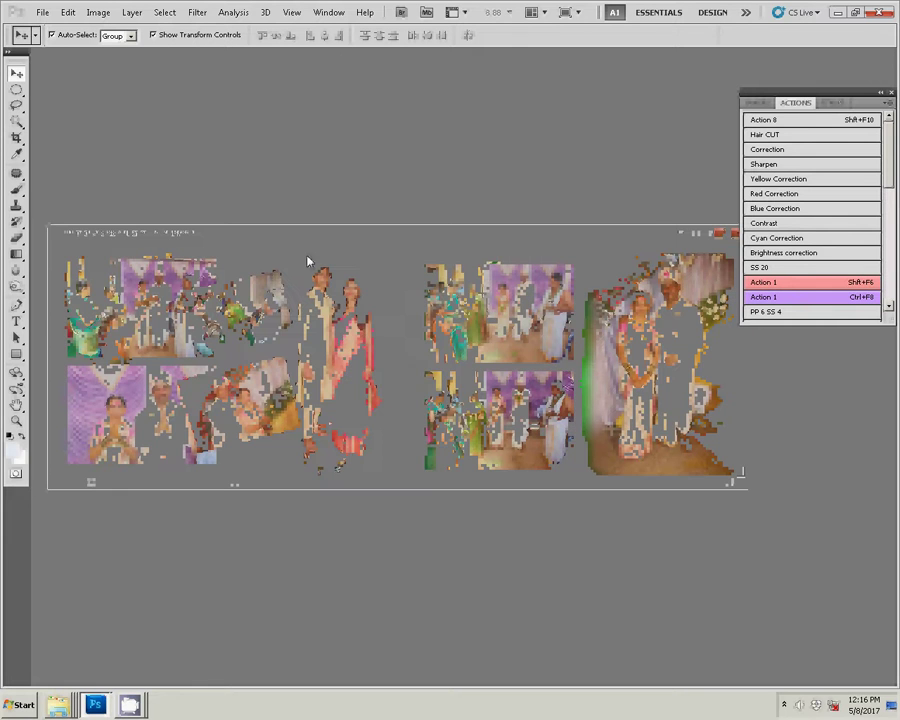
pyautogui.rightClick(58, 706)
pyautogui.moveTo(78, 656)
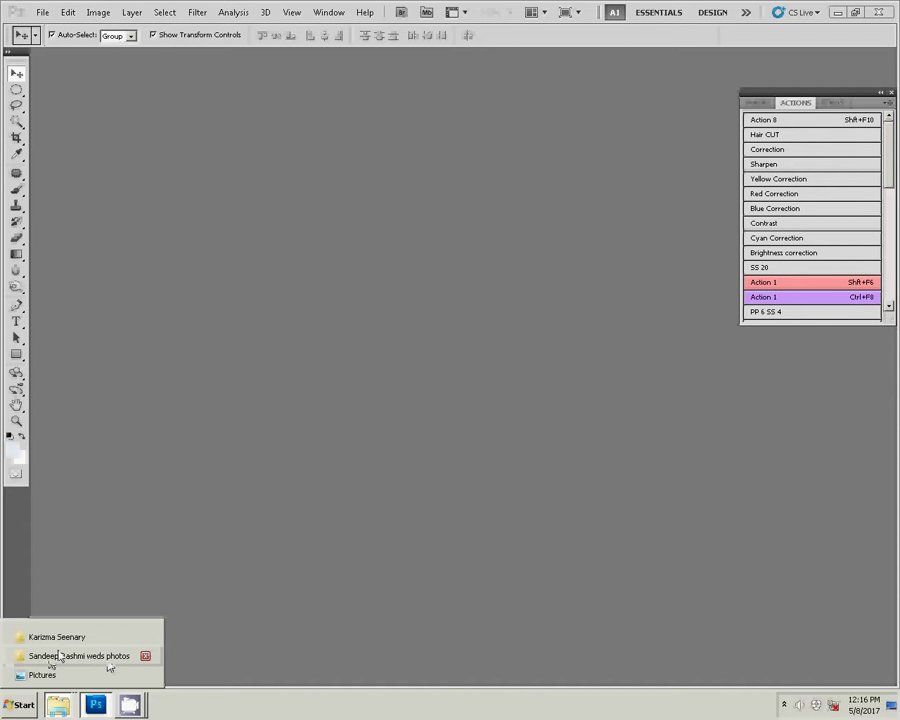
pyautogui.click(60, 657)
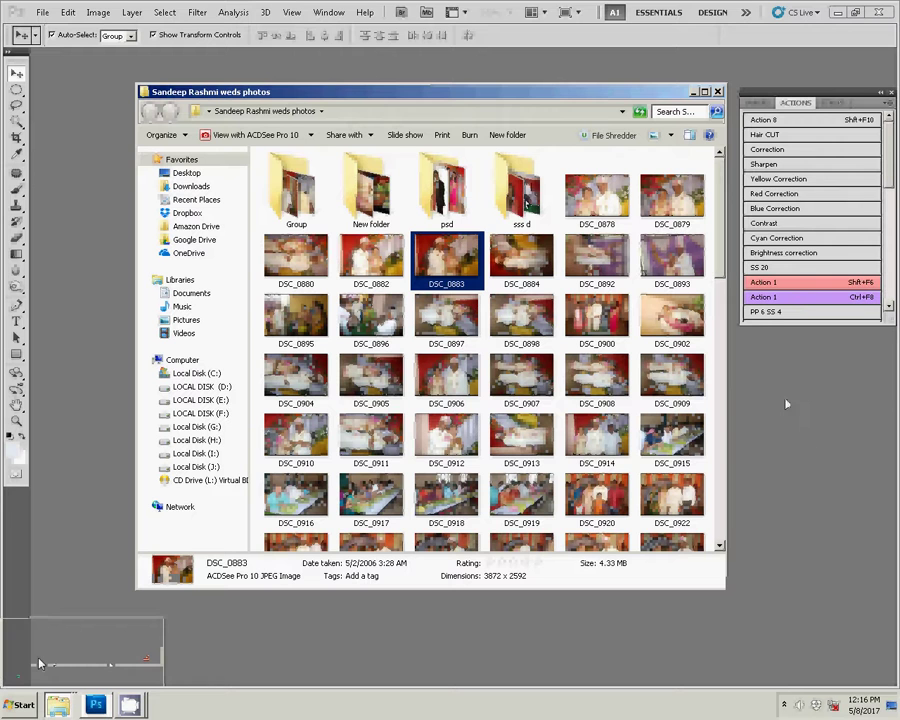
pyautogui.click(811, 453)
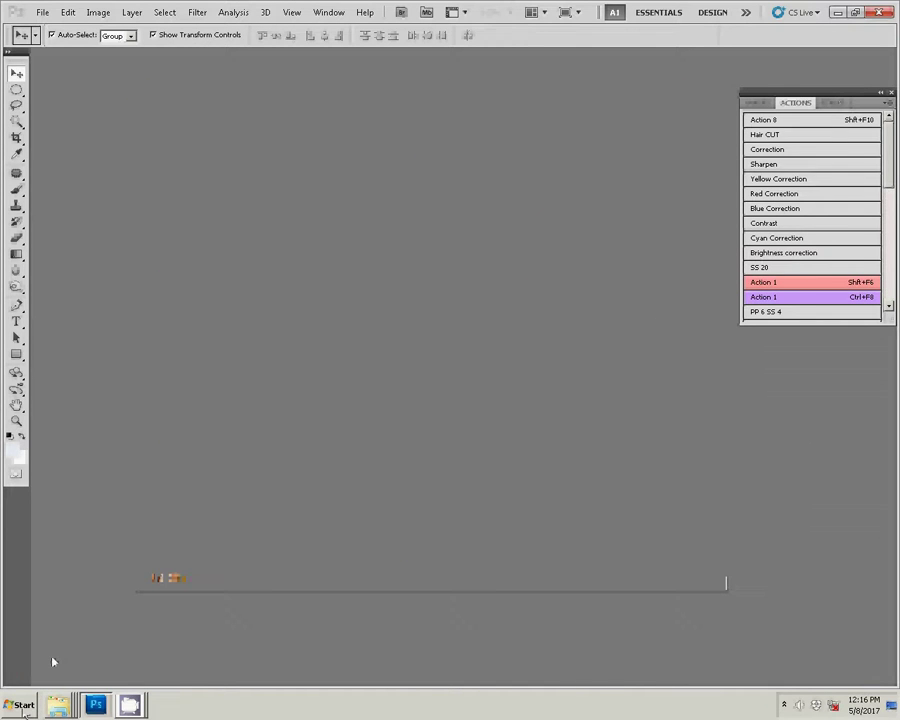
# Browse from Computer to folder 0 on Local Disk (G:)
pyautogui.click(18, 705)
pyautogui.click(194, 505)
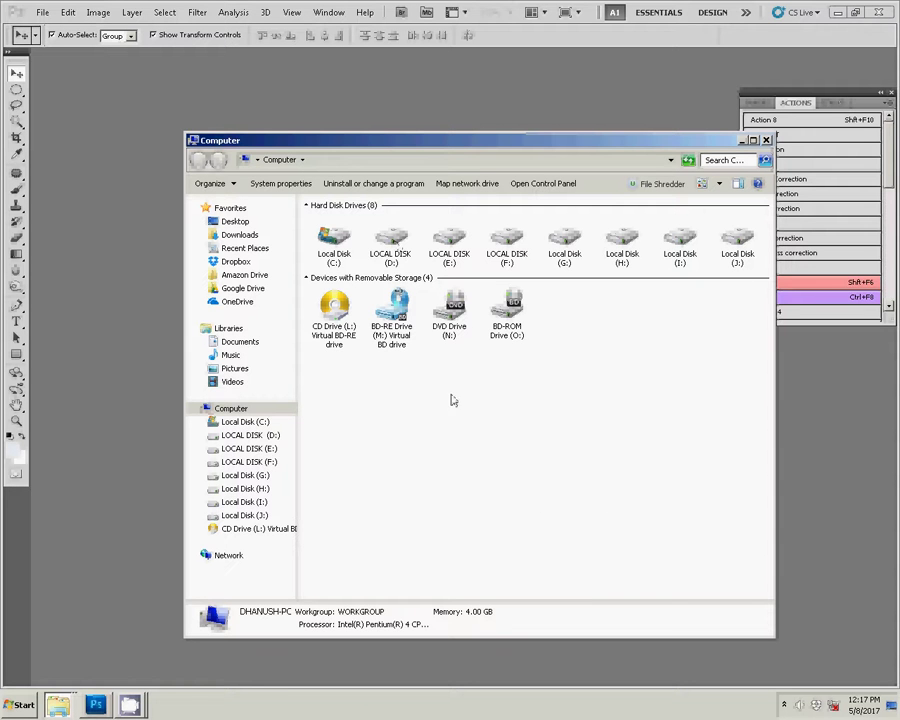
pyautogui.click(266, 436)
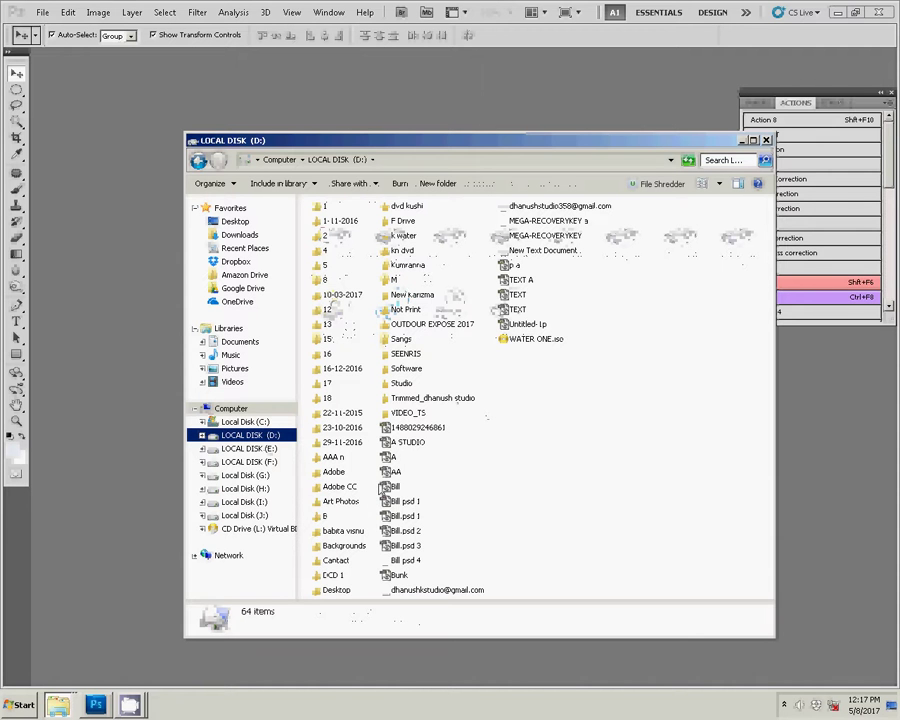
pyautogui.click(266, 476)
pyautogui.click(335, 212)
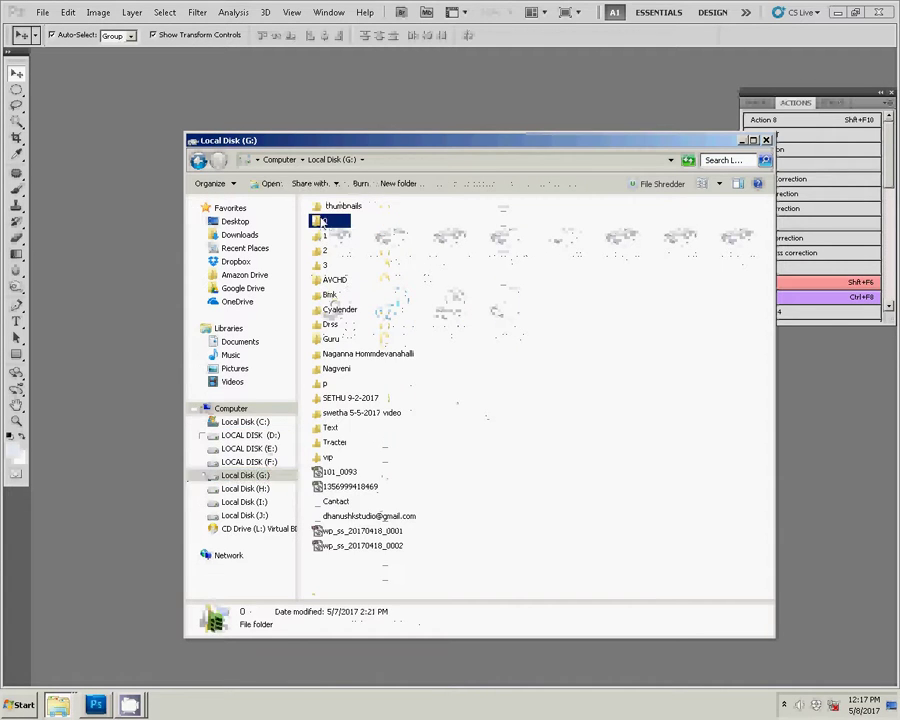
pyautogui.doubleClick(393, 268)
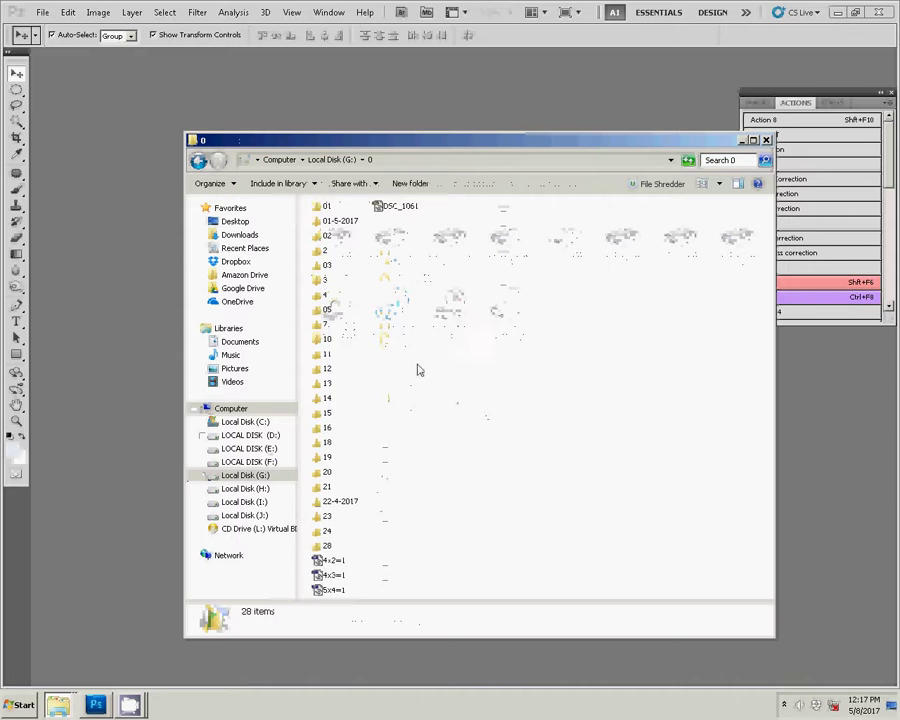
# Open folder 7 inside folder 0 and select the a3 and MR 266 images
pyautogui.doubleClick(328, 546)
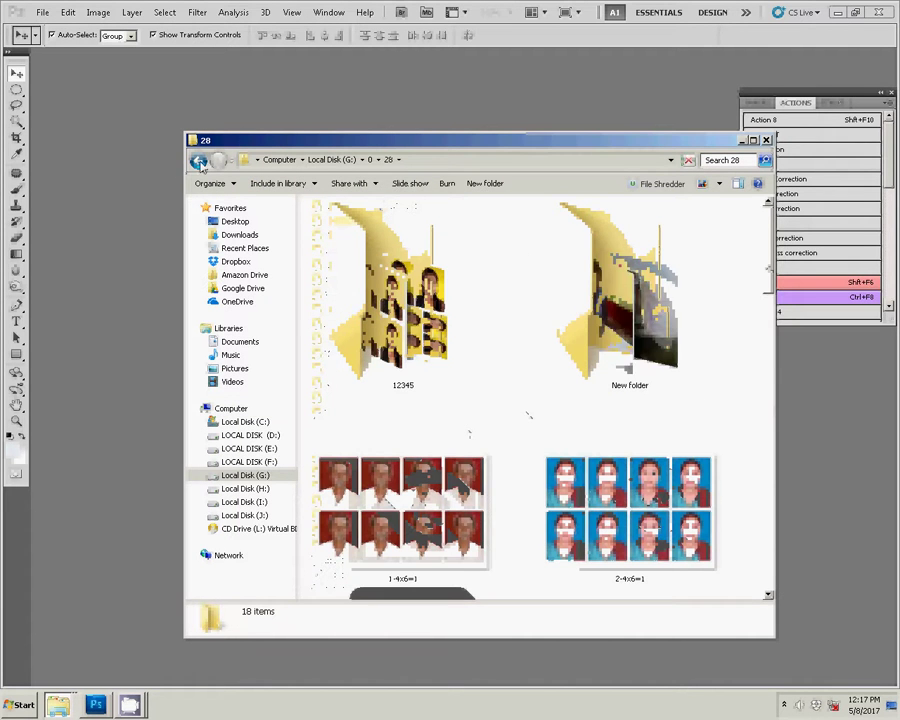
pyautogui.click(200, 163)
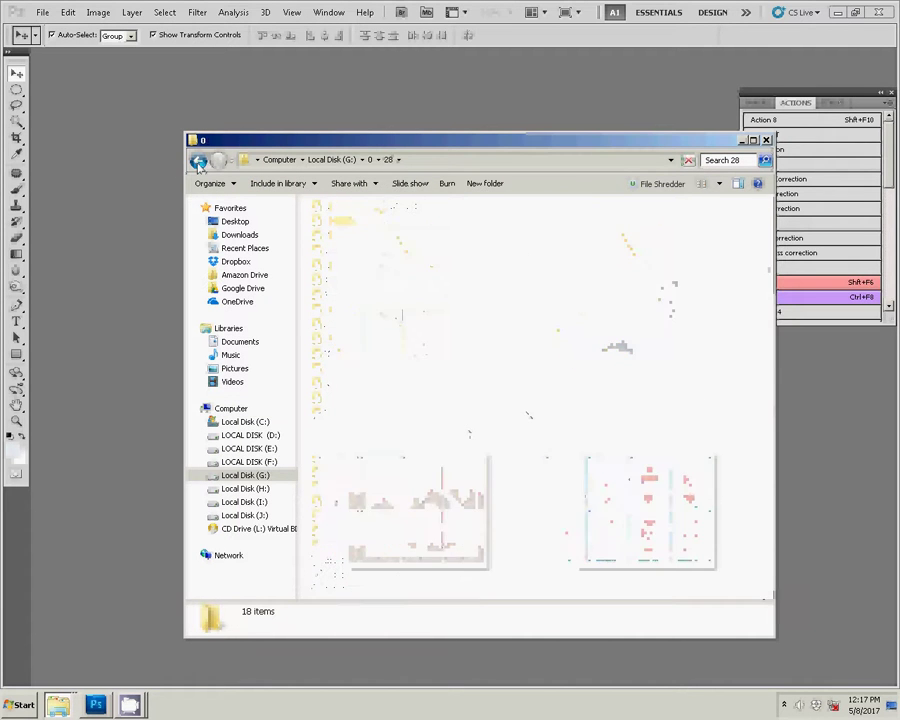
pyautogui.click(321, 327)
pyautogui.doubleClick(321, 327)
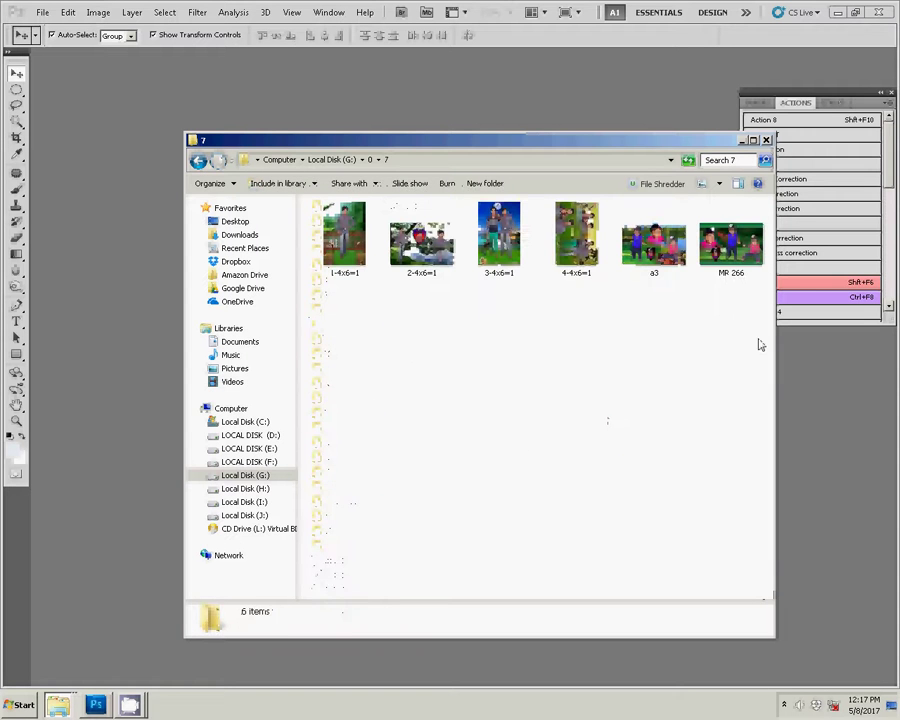
pyautogui.click(748, 256)
pyautogui.keyDown('ctrl'); pyautogui.click(654, 245); pyautogui.keyUp('ctrl')
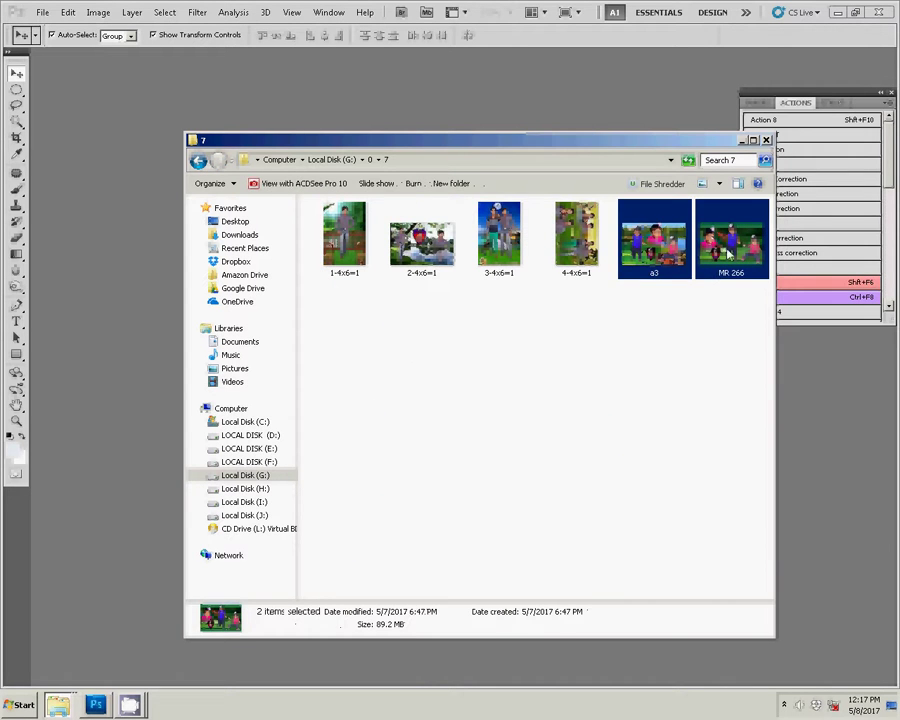
pyautogui.click(107, 416)
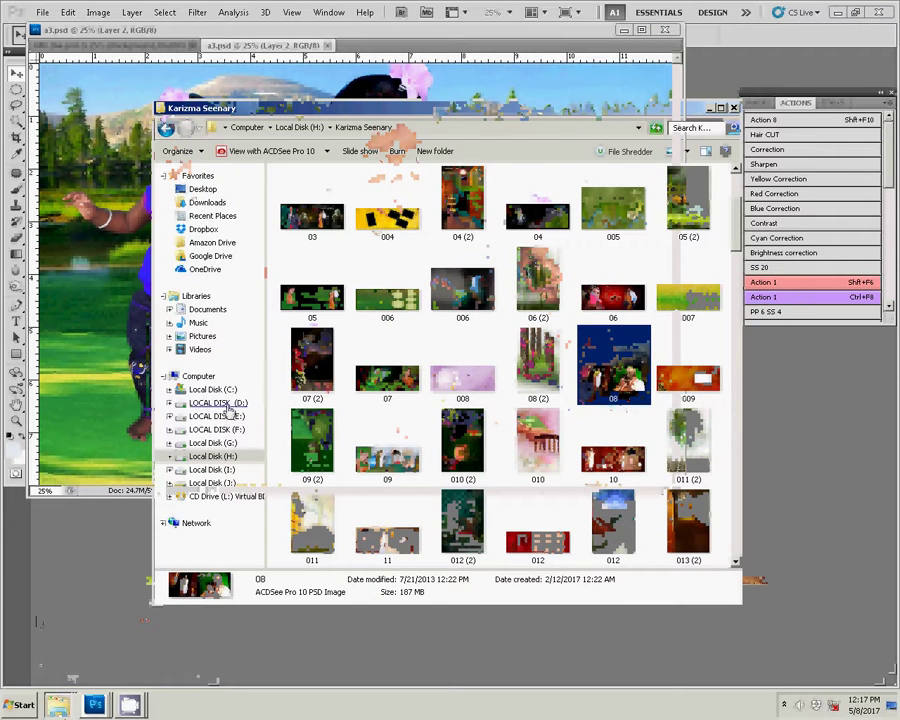
# Browse to the drass folder in folder B on LOCAL DISK (D:) and select 43bluesa
pyautogui.click(222, 402)
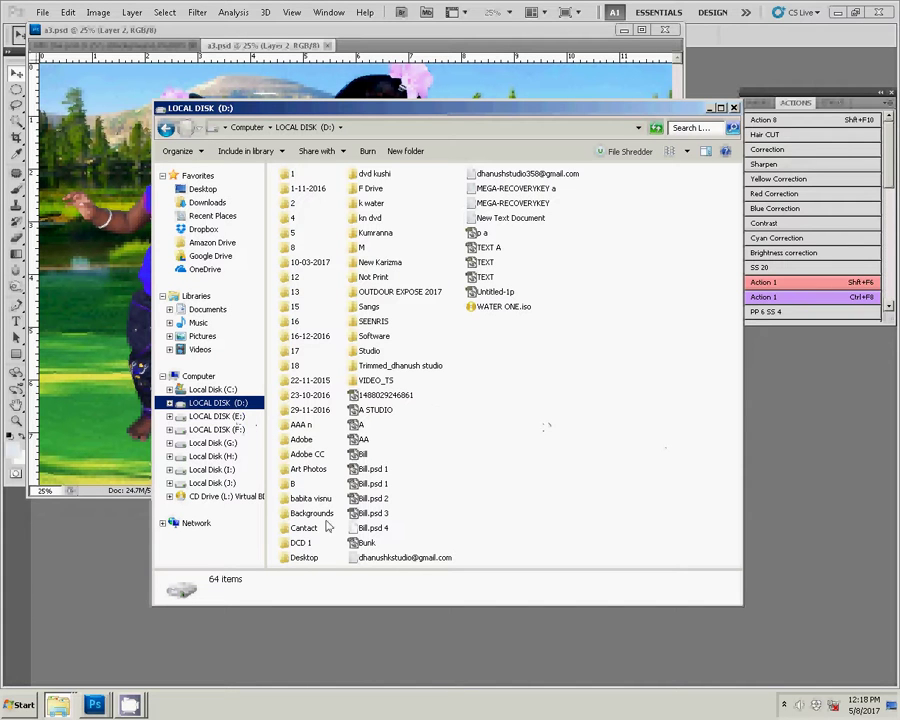
pyautogui.click(587, 411)
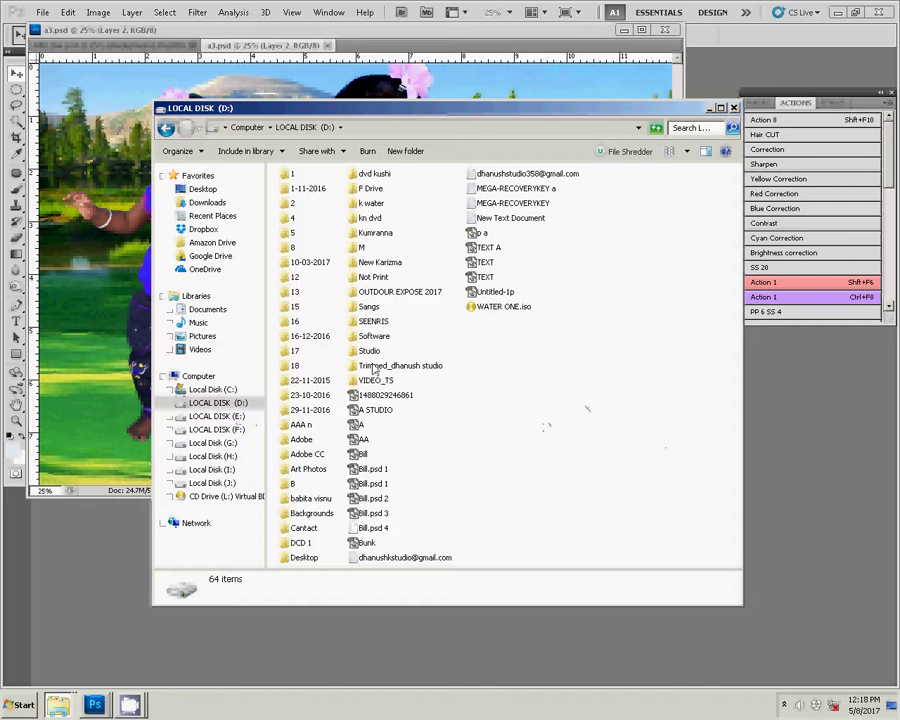
pyautogui.doubleClick(292, 485)
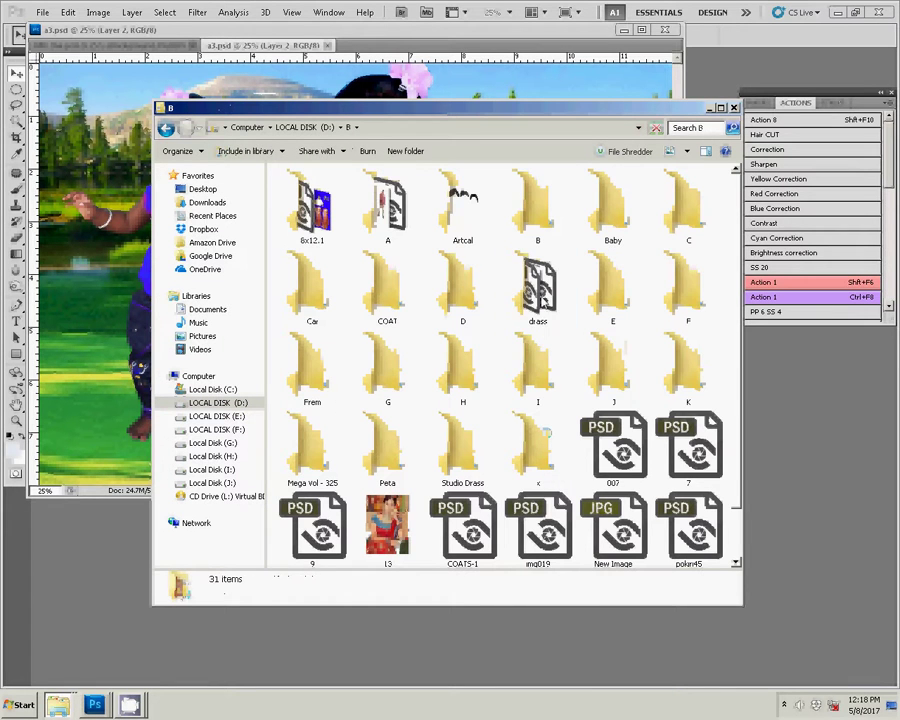
pyautogui.doubleClick(538, 292)
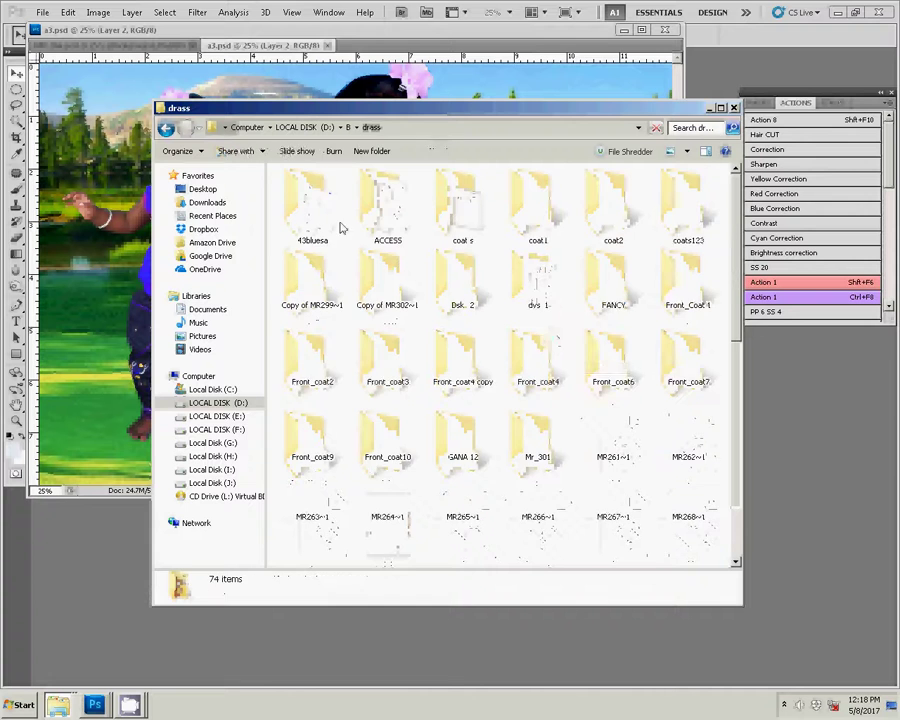
pyautogui.click(335, 220)
# Copy the gold earring from the jewellery sheet into the a3.psd toddler collage
pyautogui.hotkey('alt', 'Tab')
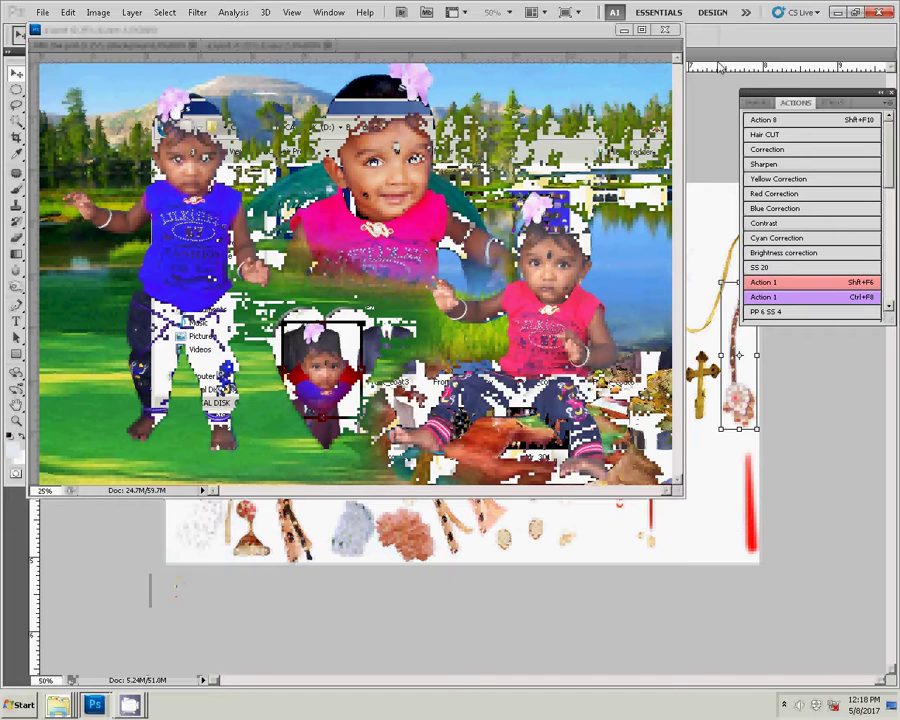
pyautogui.moveTo(504, 52); pyautogui.dragTo(727, 118)
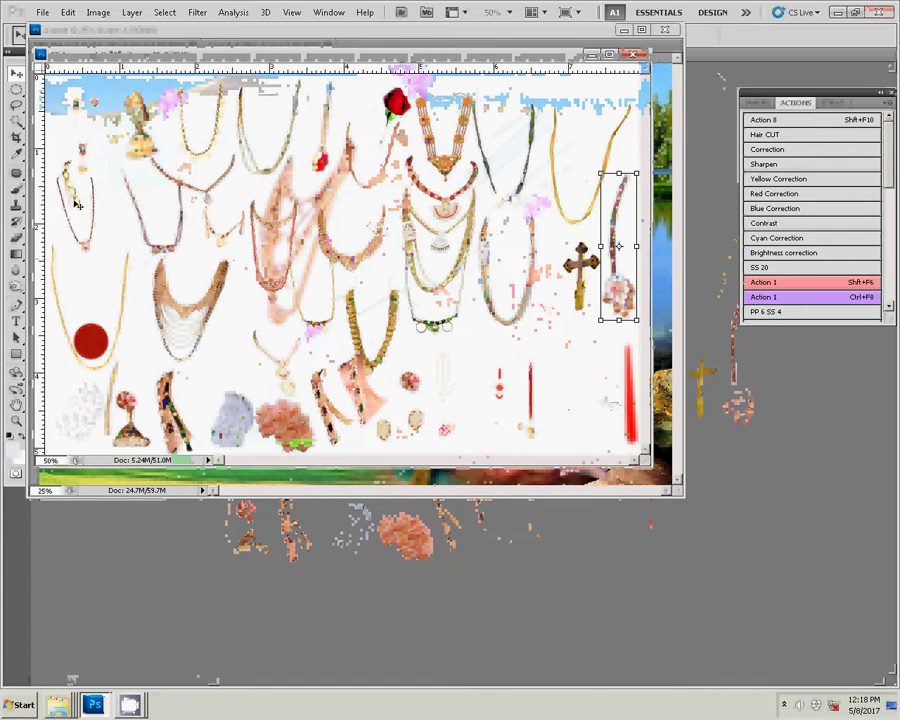
pyautogui.click(78, 203)
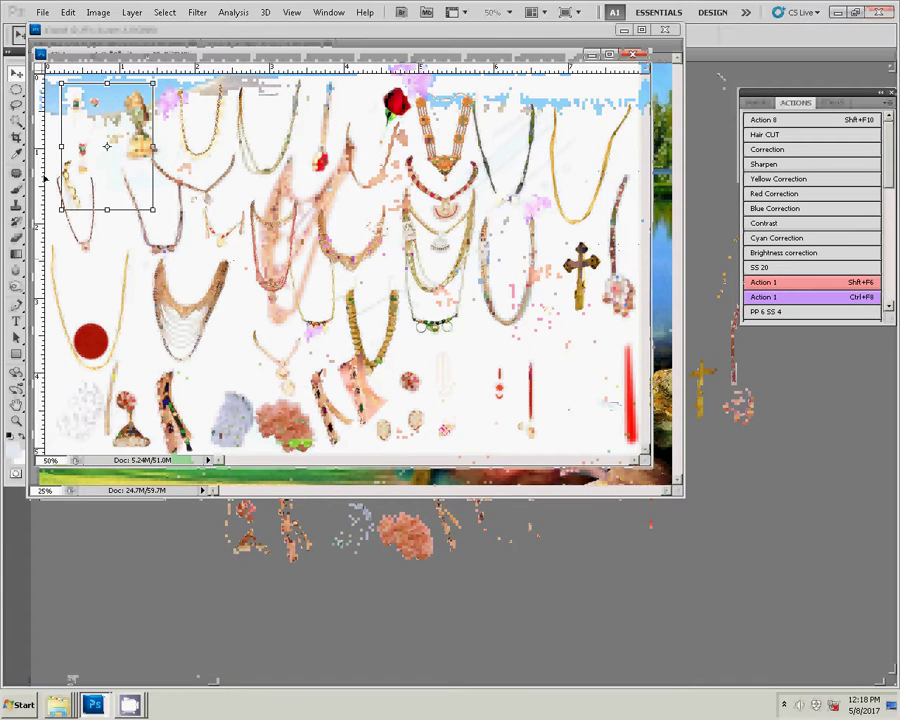
pyautogui.press('m')
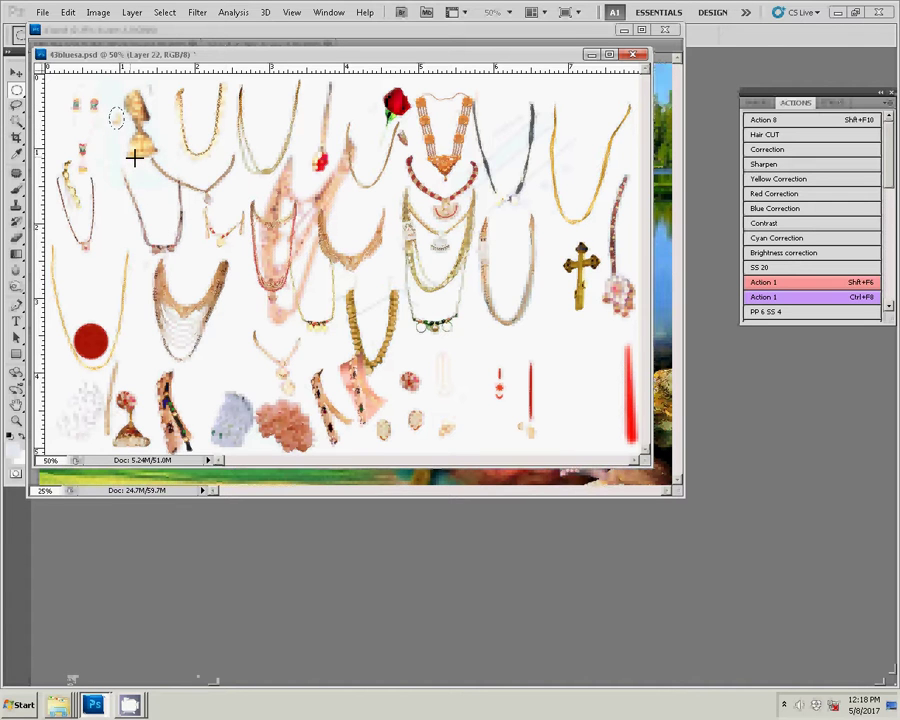
pyautogui.hotkey('ctrl', 'j')
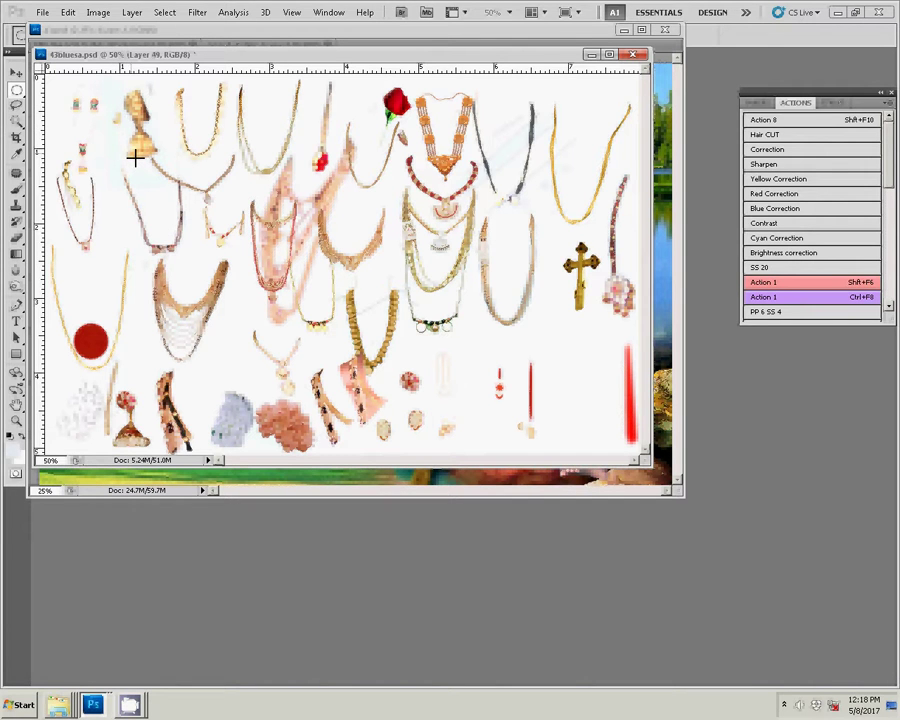
pyautogui.press('v')
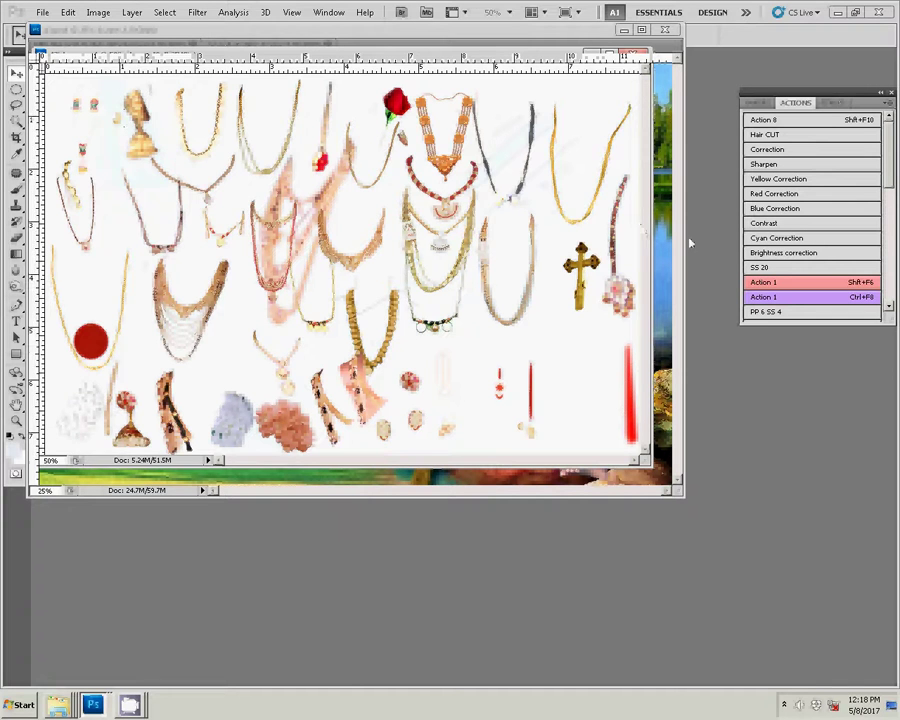
pyautogui.moveTo(128, 135); pyautogui.dragTo(689, 241)
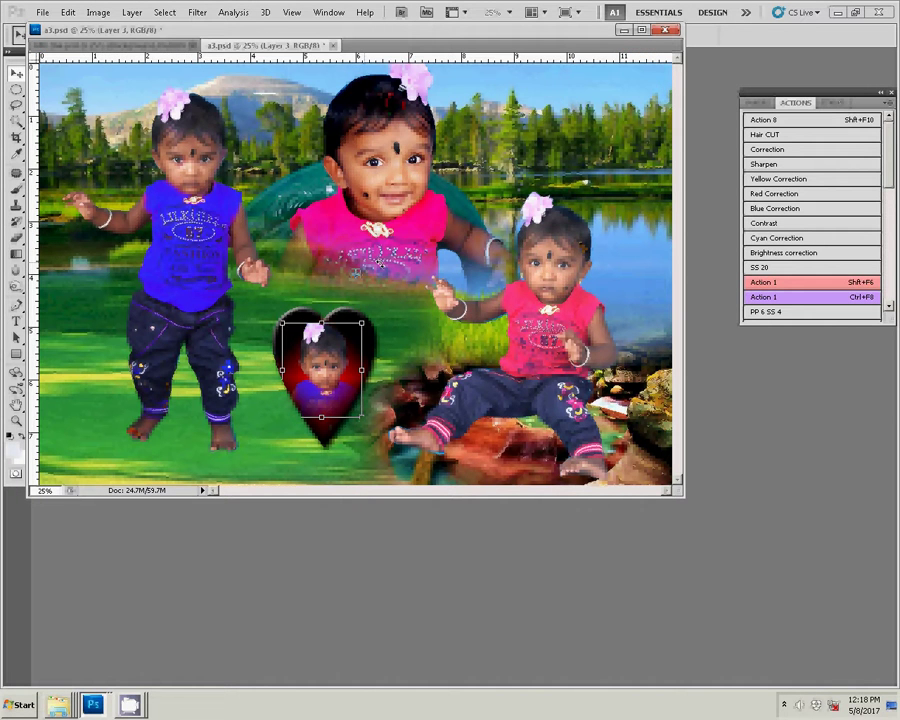
# Zoom in on the collage and select the small gold earring layer
pyautogui.hotkey('ctrl', 't')
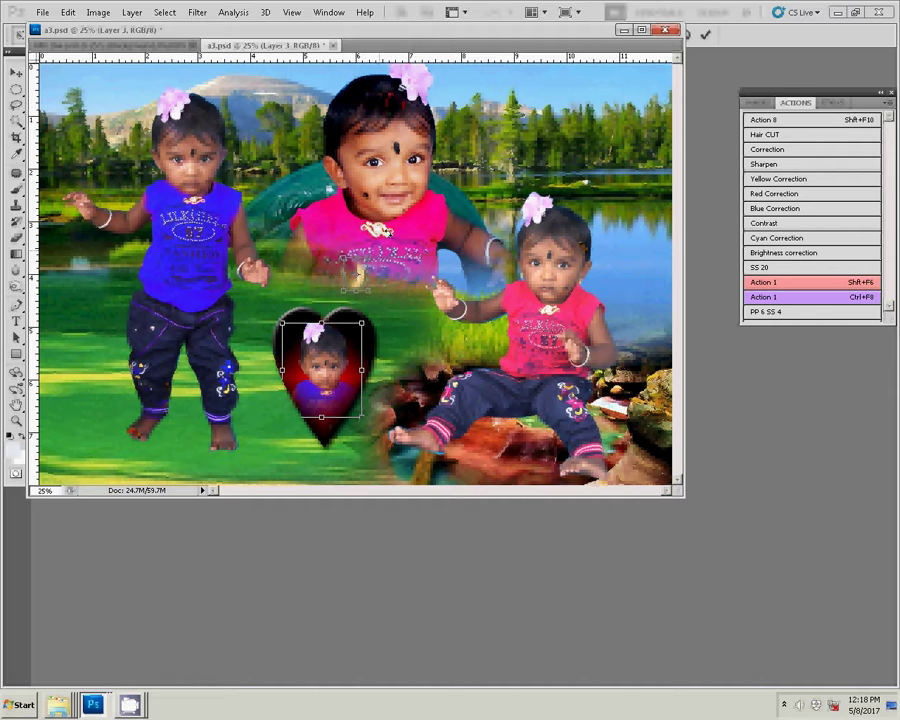
pyautogui.press('Return')
pyautogui.moveTo(333, 242)
pyautogui.mouseDown()
pyautogui.moveTo(428, 332)
pyautogui.moveTo(361, 283)
pyautogui.mouseUp()
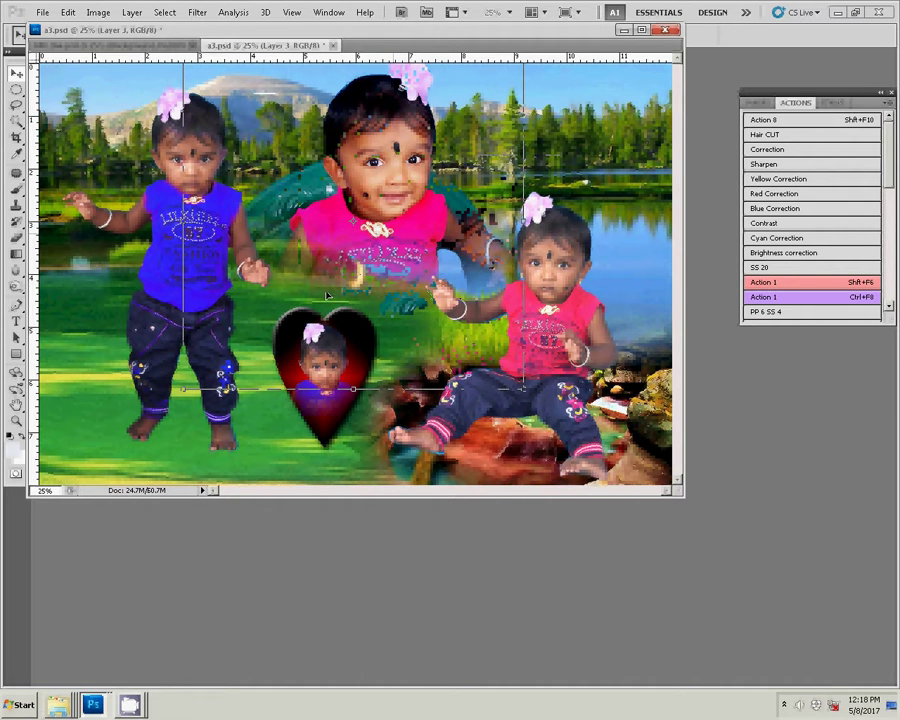
pyautogui.hotkey('ctrl', '+')
pyautogui.press('z')
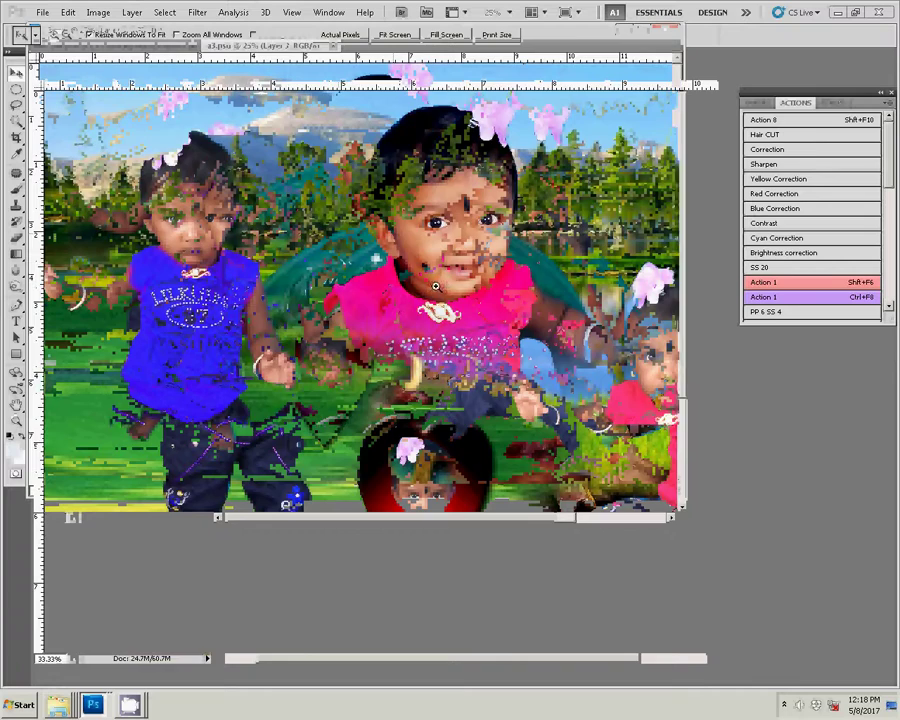
pyautogui.press('v')
pyautogui.hotkey('ctrl', 'Tab')
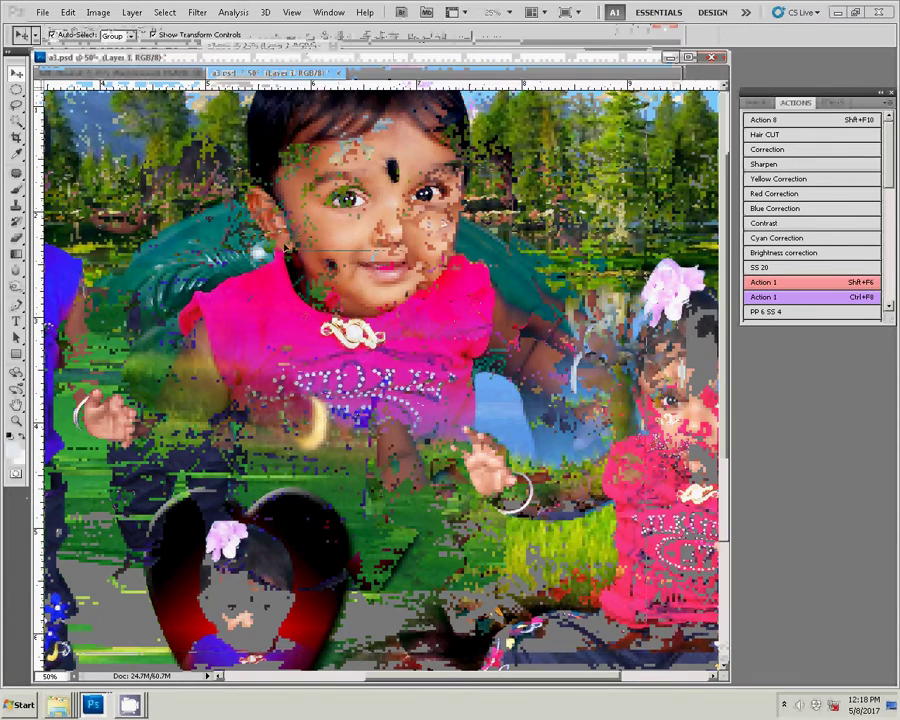
pyautogui.click(285, 250)
# Enlarge the earring, flip it horizontally and commit it at the toddler's ear
pyautogui.hotkey('ctrl', 't')
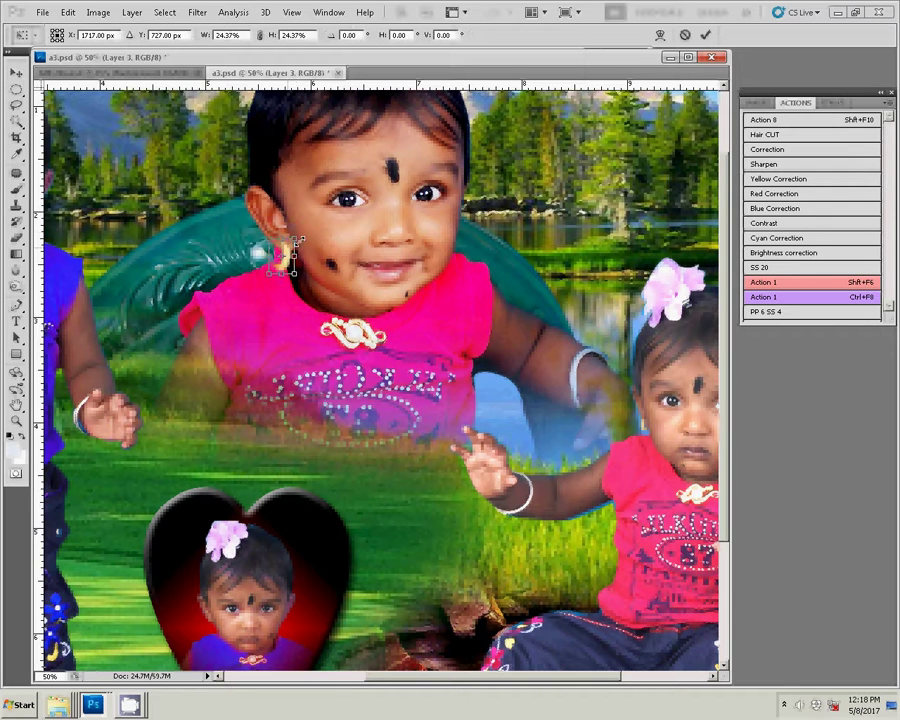
pyautogui.moveTo(290, 247); pyautogui.dragTo(313, 222)
pyautogui.rightClick(270, 222)
pyautogui.click(342, 376)
pyautogui.press('Return')
pyautogui.hotkey('ctrl', 't')
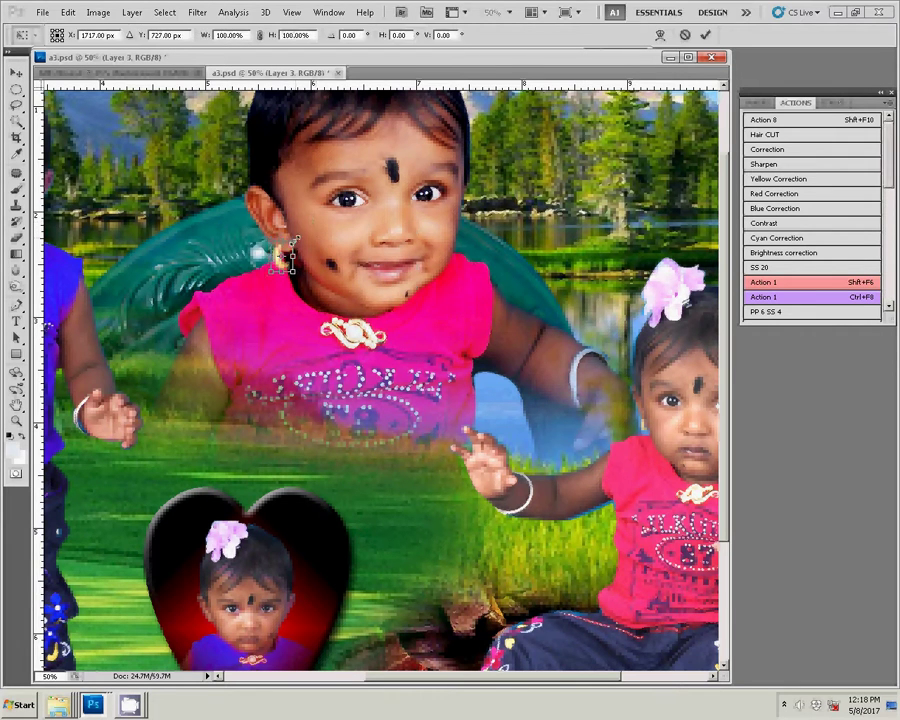
pyautogui.press('Return')
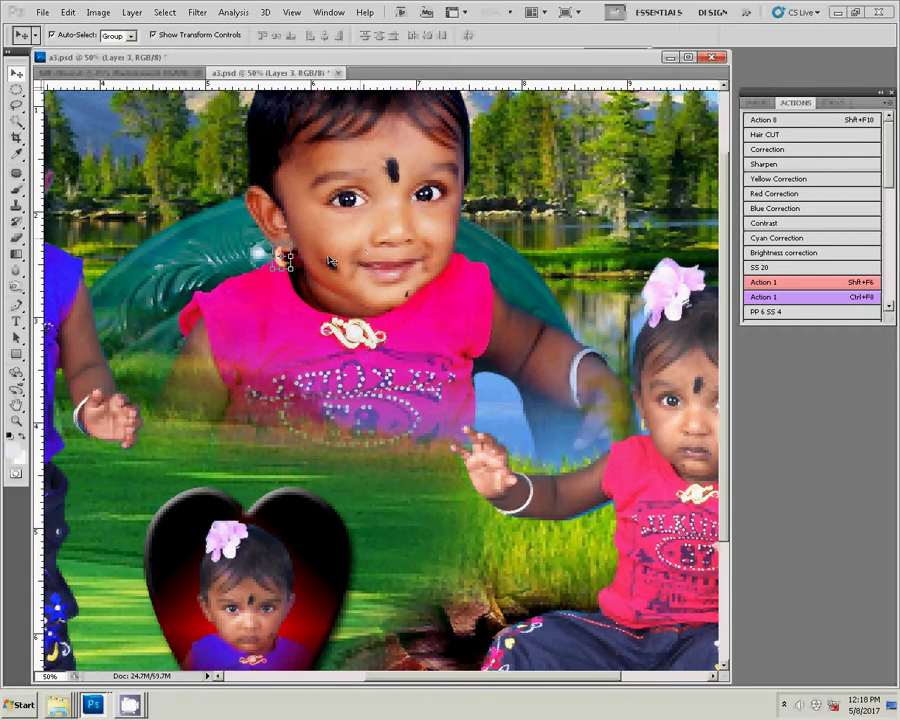
pyautogui.click(283, 260)
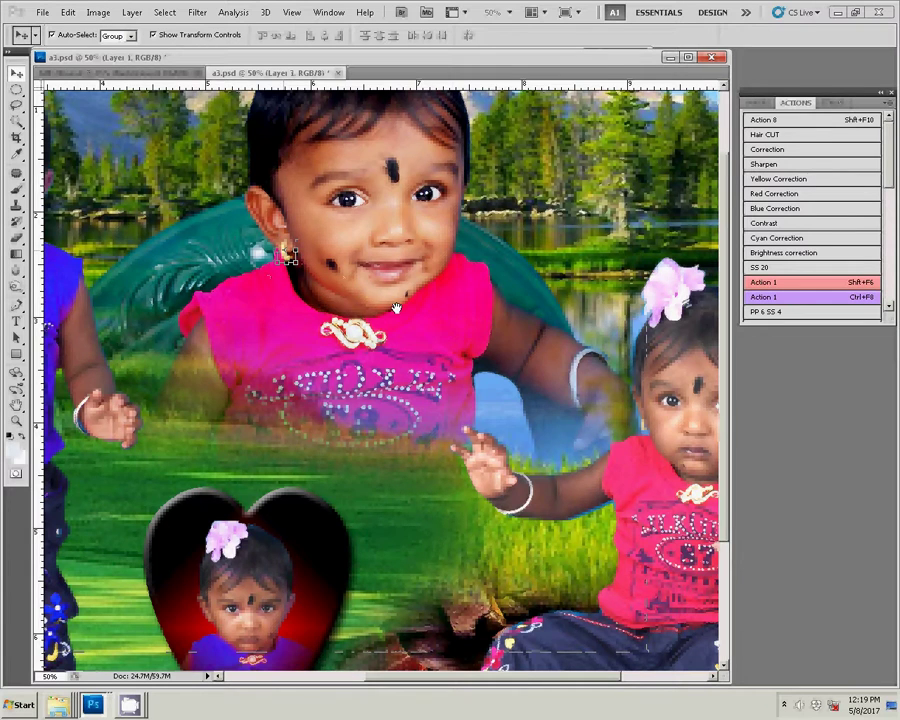
pyautogui.moveTo(338, 277); pyautogui.dragTo(600, 317)
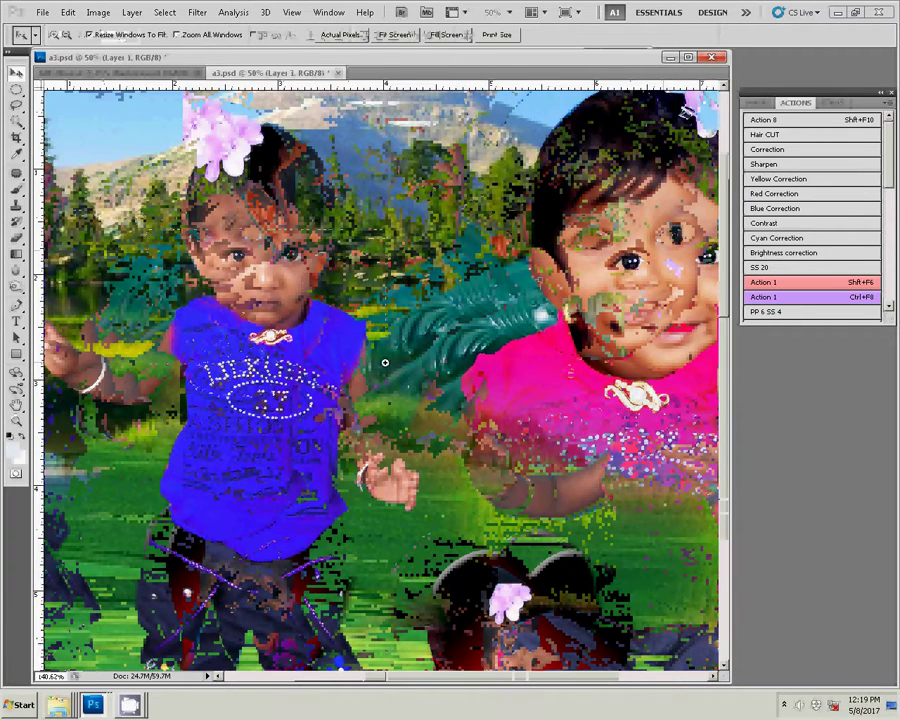
# Move the gold earring onto the blue-shirt toddler's ear and erase strays with a fine eraser
pyautogui.click(382, 358)
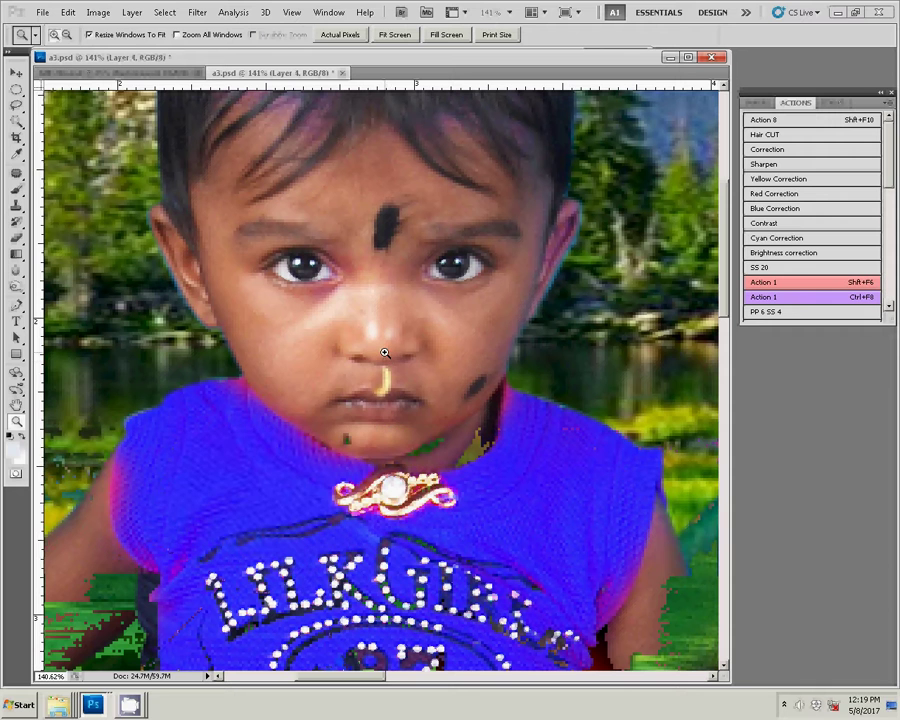
pyautogui.press('b')
pyautogui.press('v')
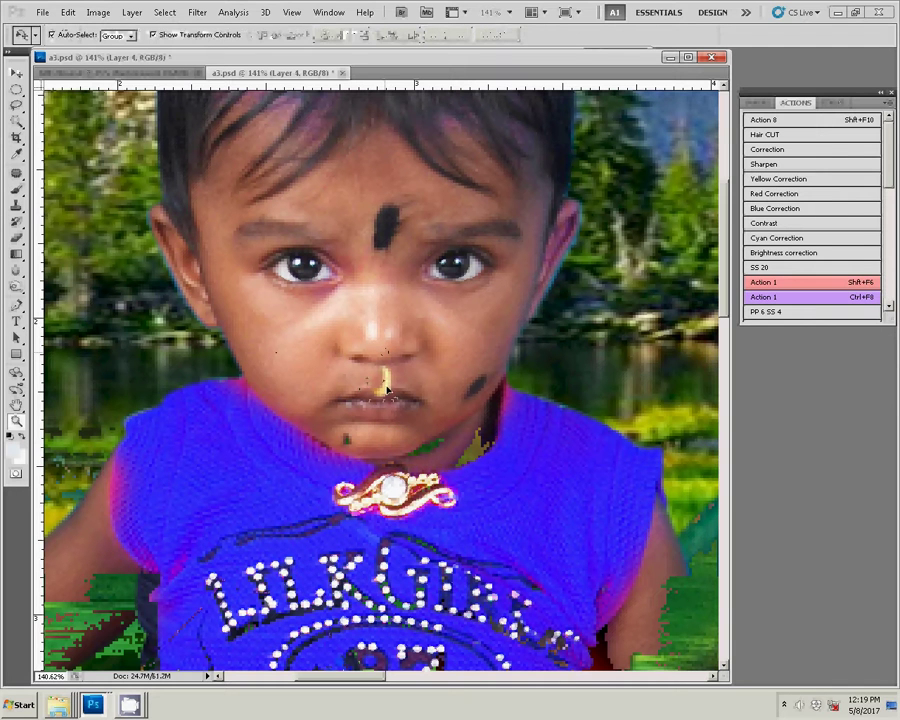
pyautogui.moveTo(389, 386); pyautogui.dragTo(536, 316)
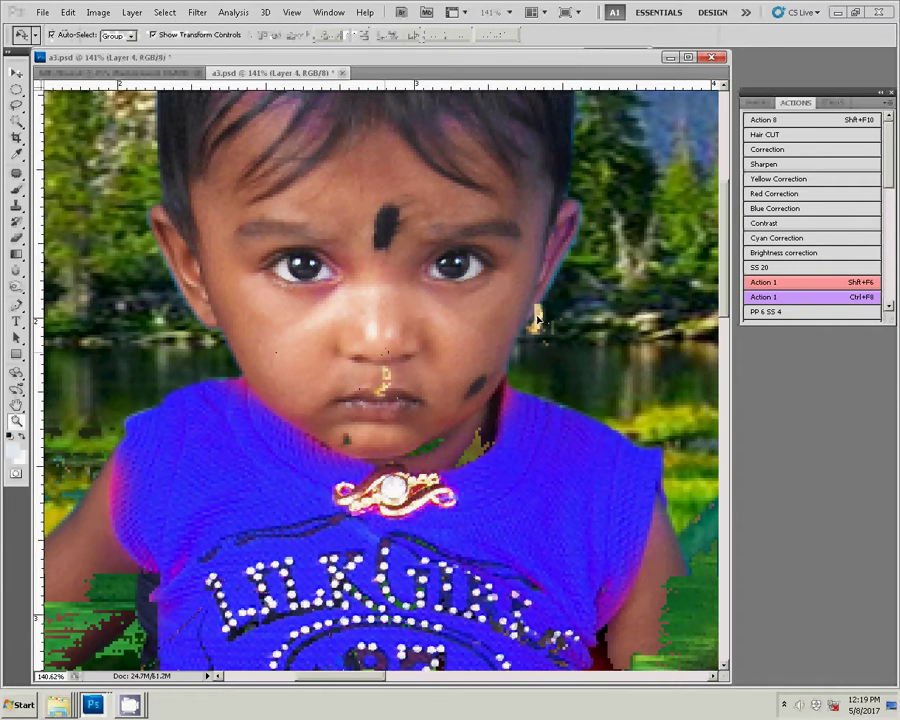
pyautogui.press('b')
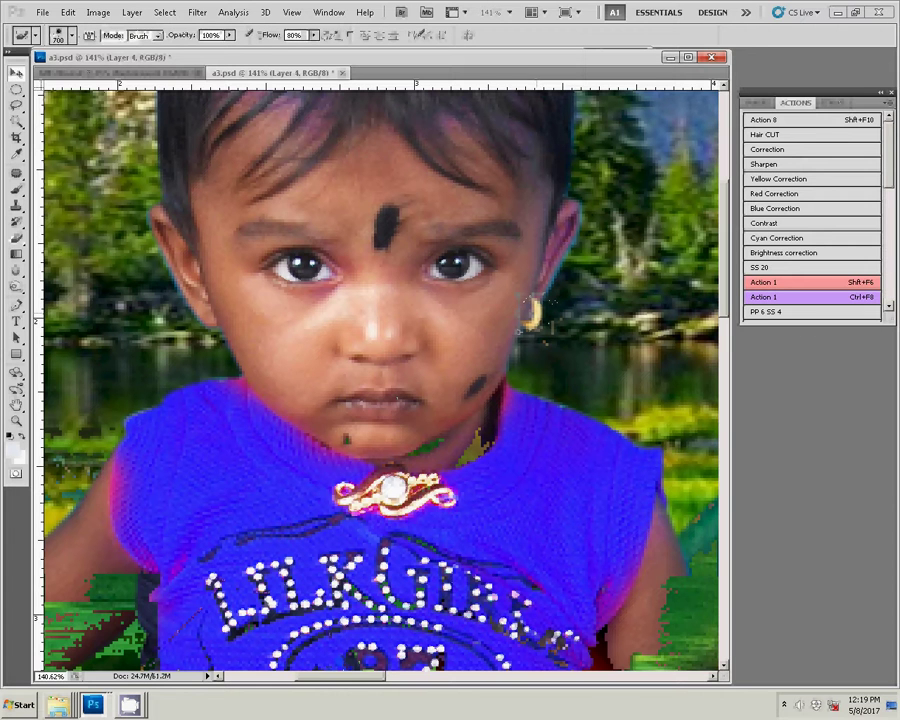
pyautogui.press('e')
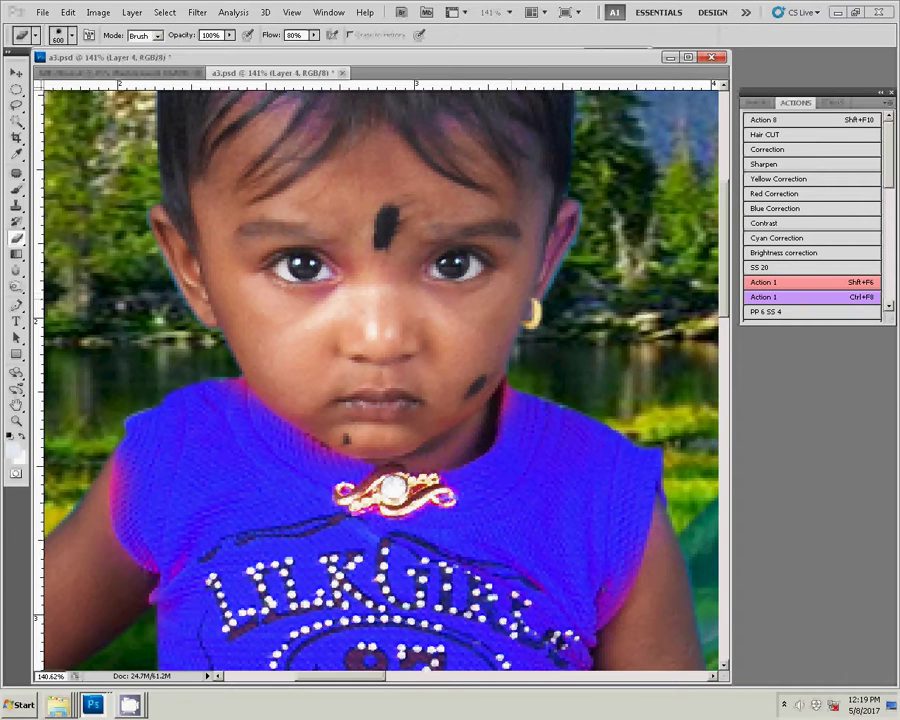
pyautogui.press('[')
pyautogui.press('[')
pyautogui.press('[')
# Copy the earring to her other ear, flip it horizontally and nudge it down
pyautogui.press('v')
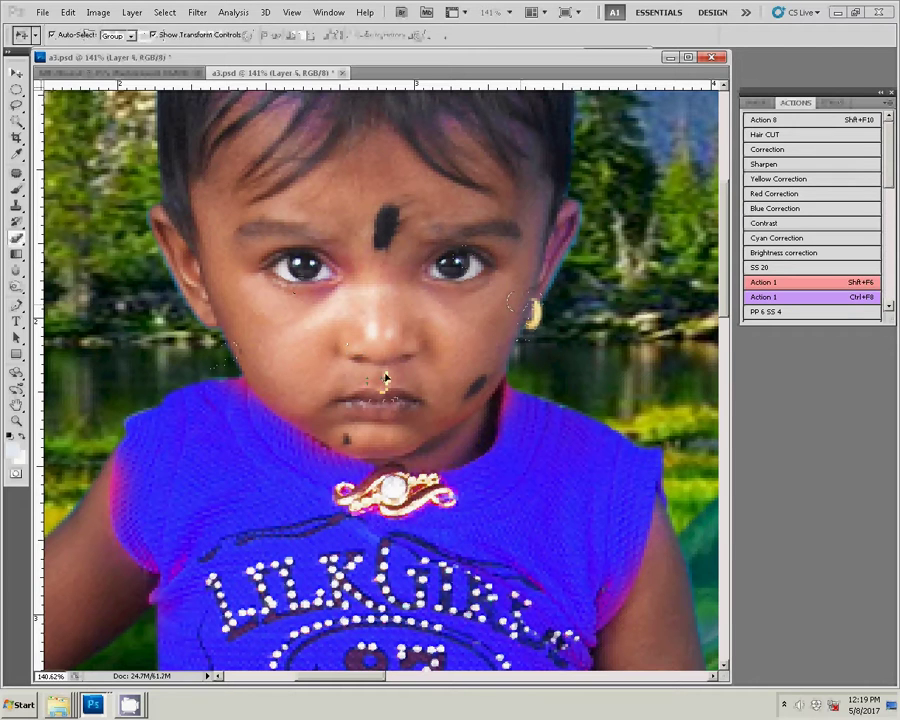
pyautogui.moveTo(530, 315)
pyautogui.mouseDown()
pyautogui.moveTo(207, 315)
pyautogui.moveTo(222, 283)
pyautogui.mouseUp()
pyautogui.hotkey('ctrl', 't')
pyautogui.rightClick(231, 287)
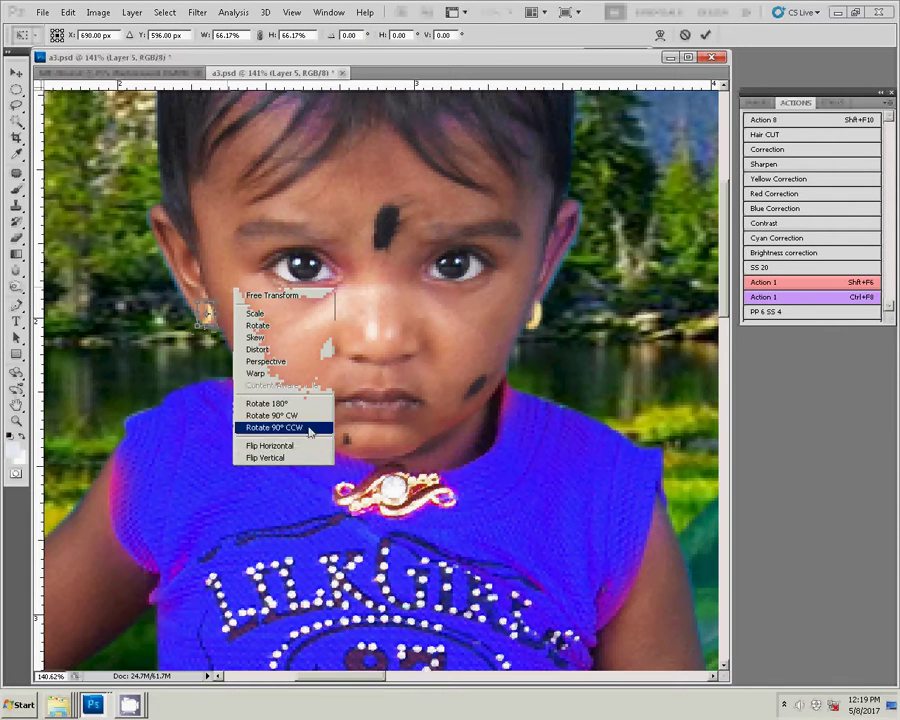
pyautogui.click(301, 444)
pyautogui.press('Return')
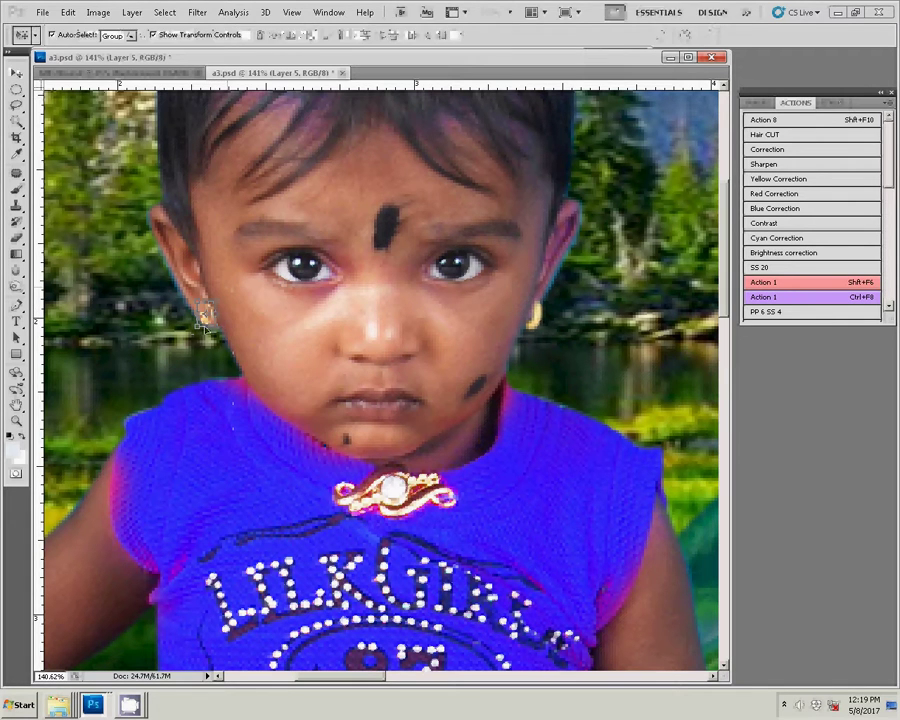
pyautogui.press('Down')
pyautogui.press('Down')
pyautogui.press('Down')
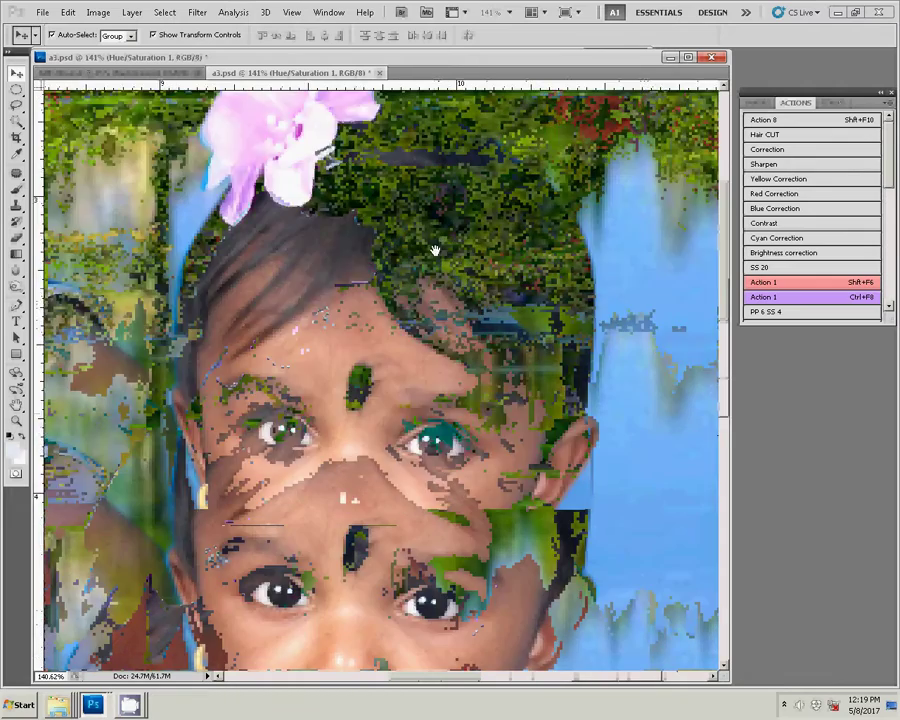
# Resize the collage to 9 inches wide, giving 9 × 6 in at 300 ppi
pyautogui.press('h')
pyautogui.rightClick(430, 377)
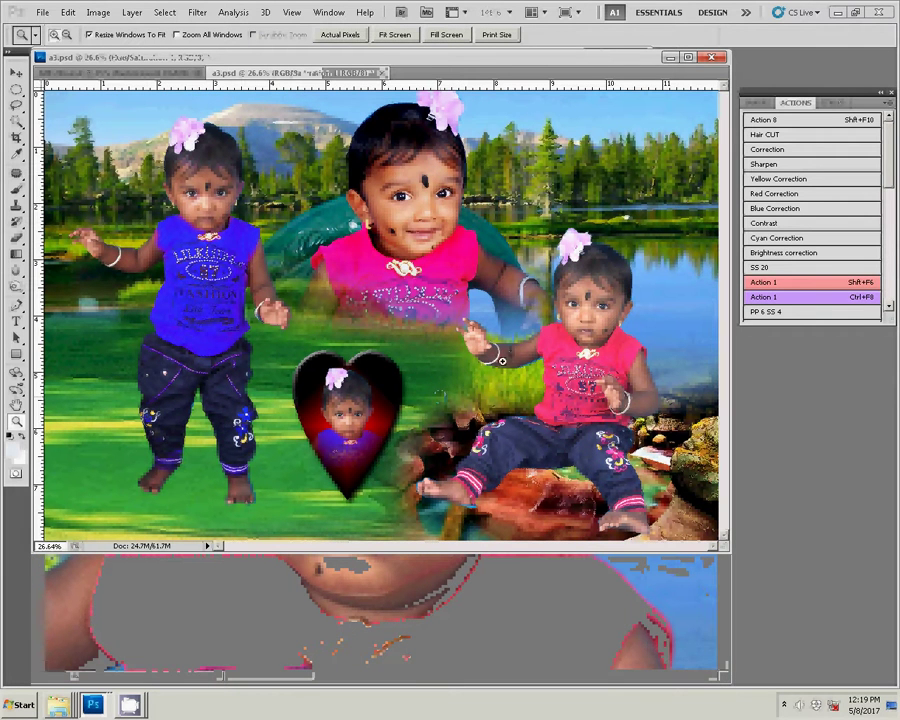
pyautogui.hotkey('ctrl', 'alt', 'i')
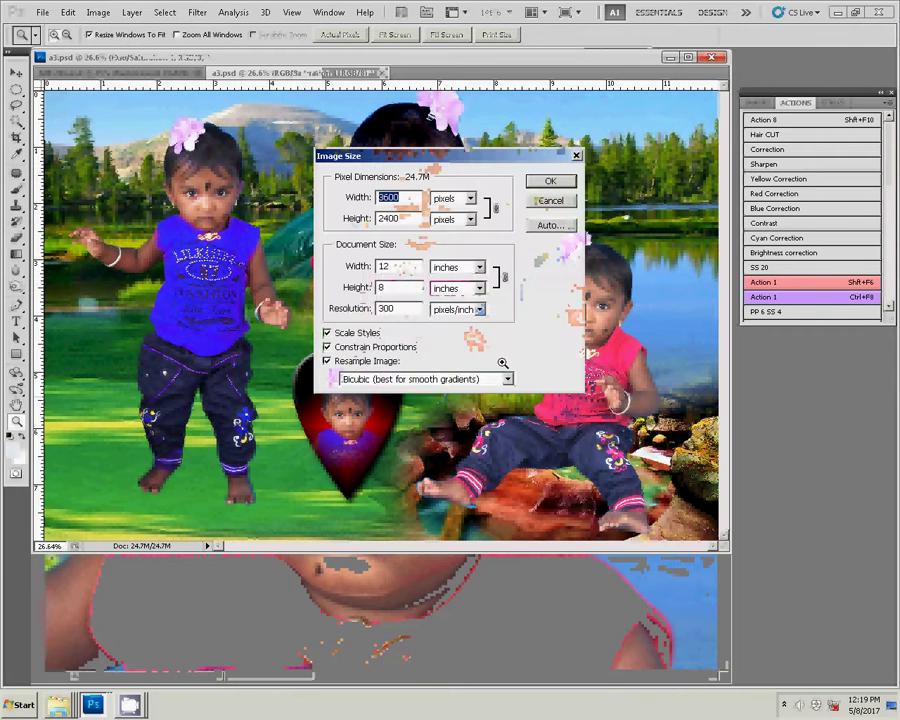
pyautogui.doubleClick(388, 266)
pyautogui.write('9')
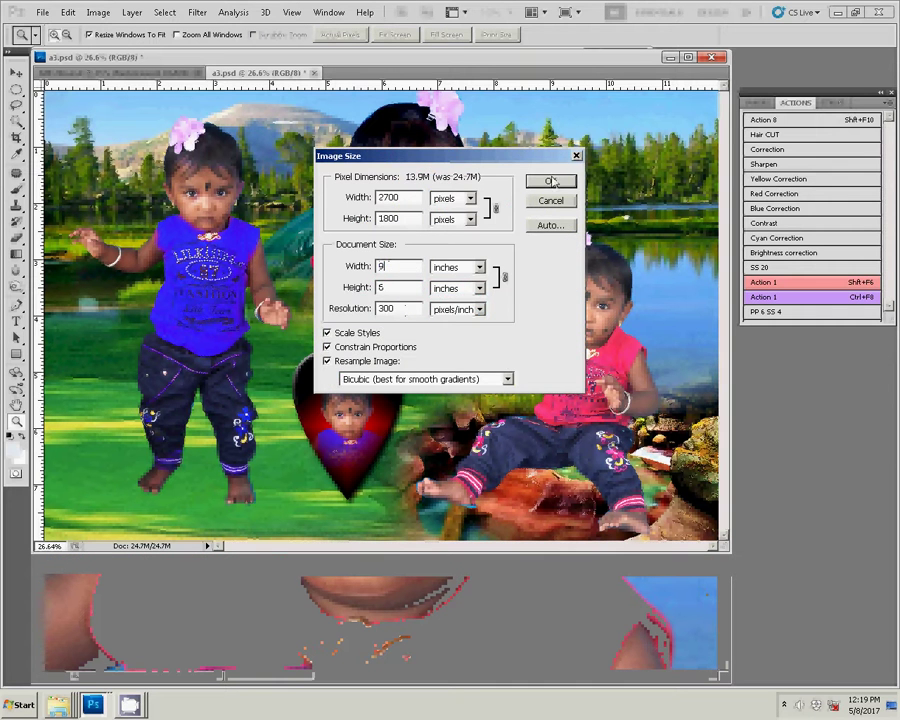
pyautogui.click(553, 181)
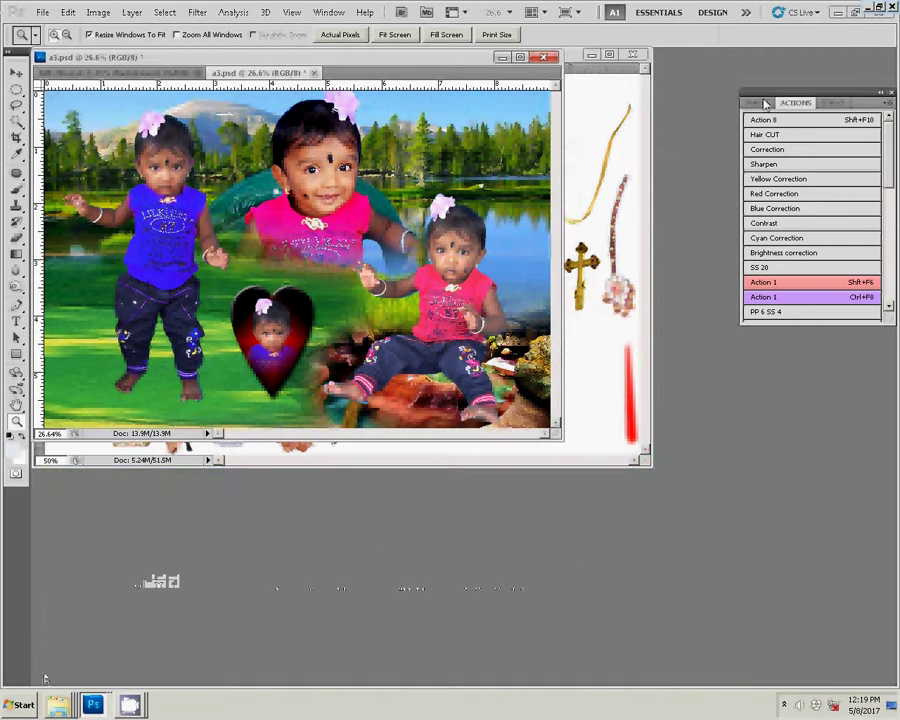
# Run the recorded action, then save the collage as JPEG '5-6x9=1.jpg' in folder 7
pyautogui.click(838, 281)
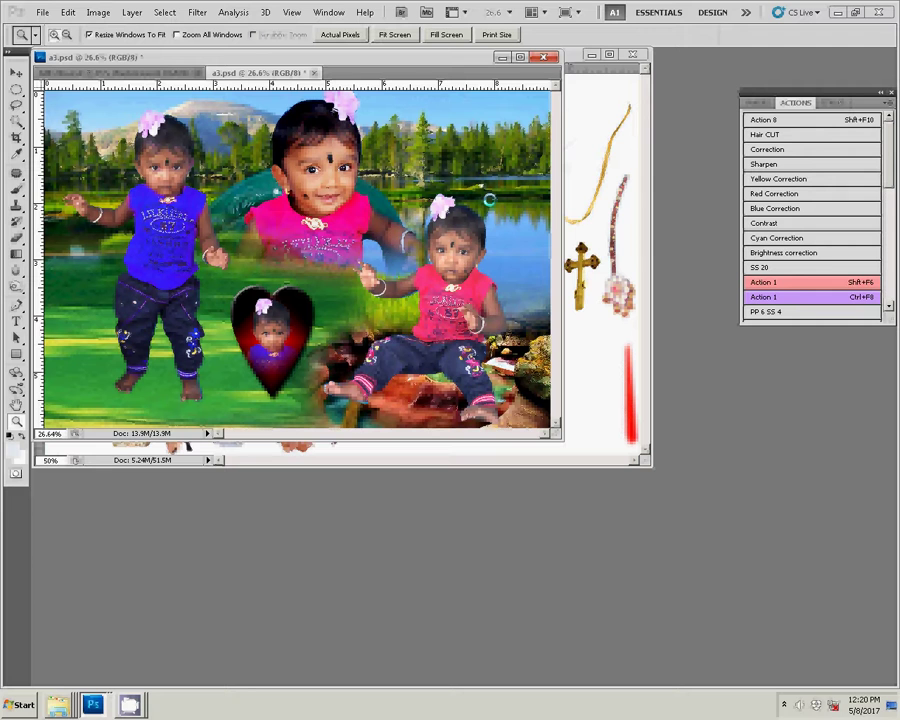
pyautogui.hotkey('ctrl', 's')
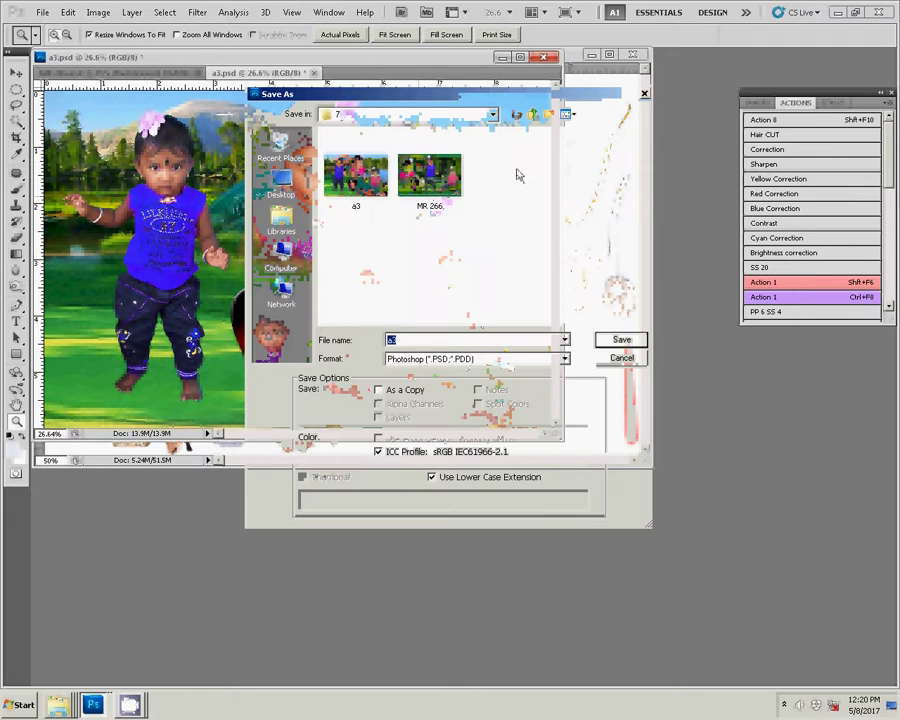
pyautogui.click(430, 358)
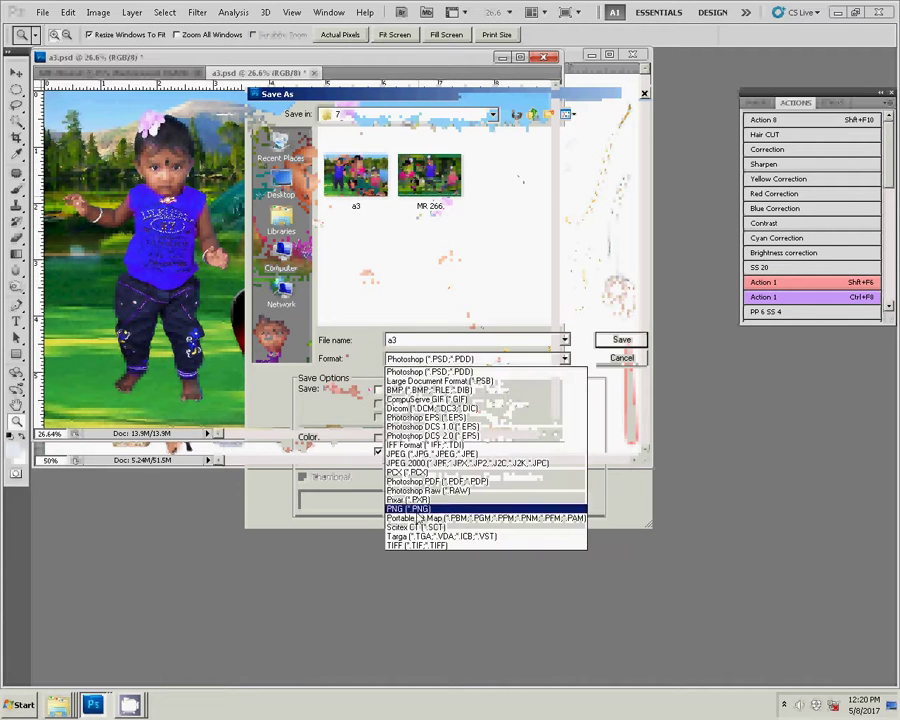
pyautogui.click(425, 453)
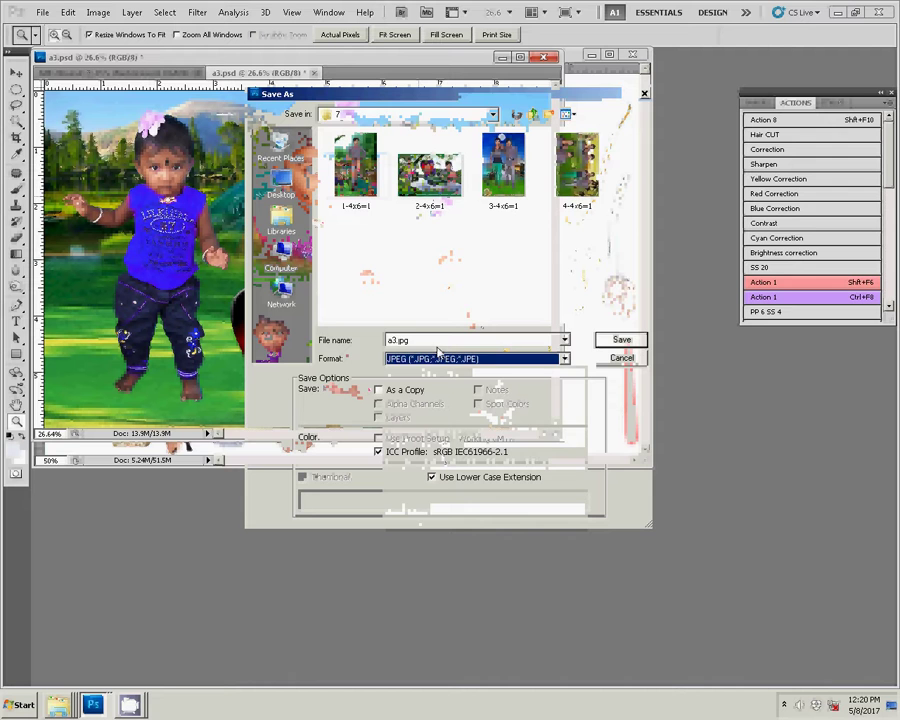
pyautogui.click(458, 339)
pyautogui.write('5-6')
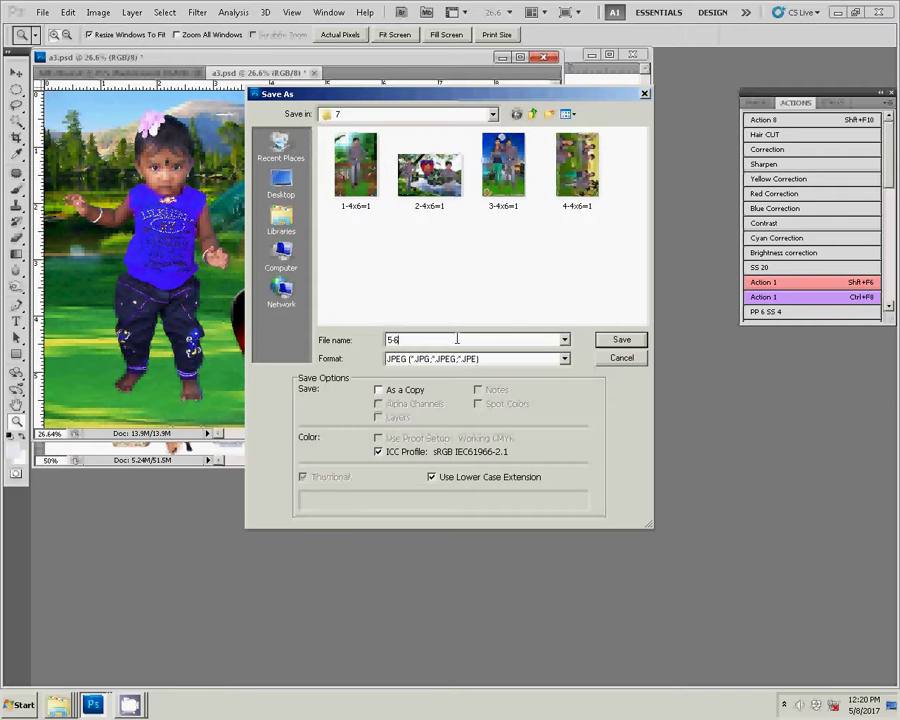
pyautogui.write('x9=1')
pyautogui.press('Return')
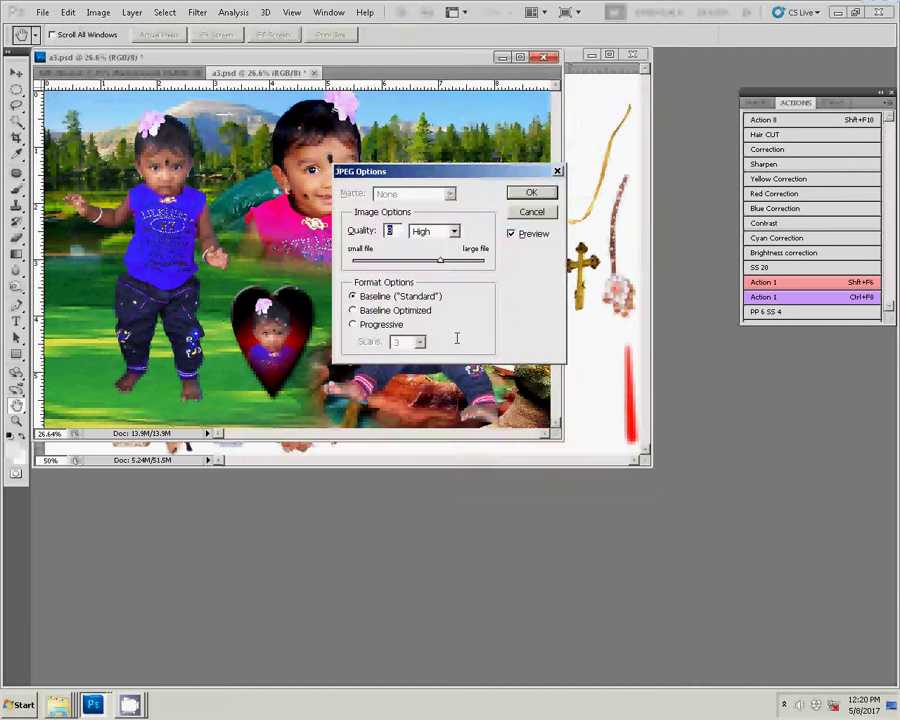
pyautogui.press('Return')
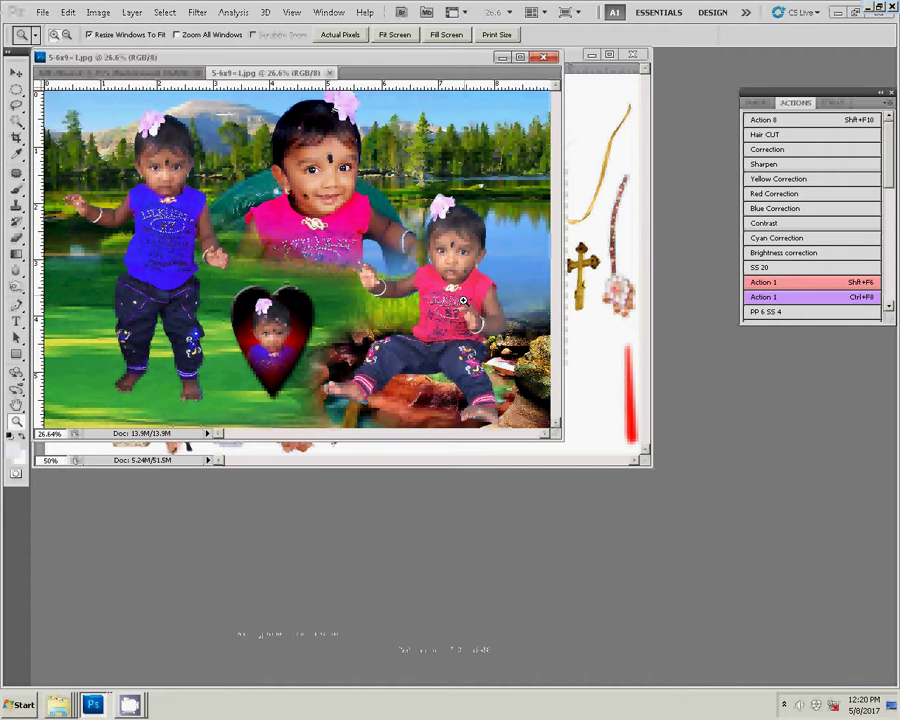
pyautogui.press('F7')
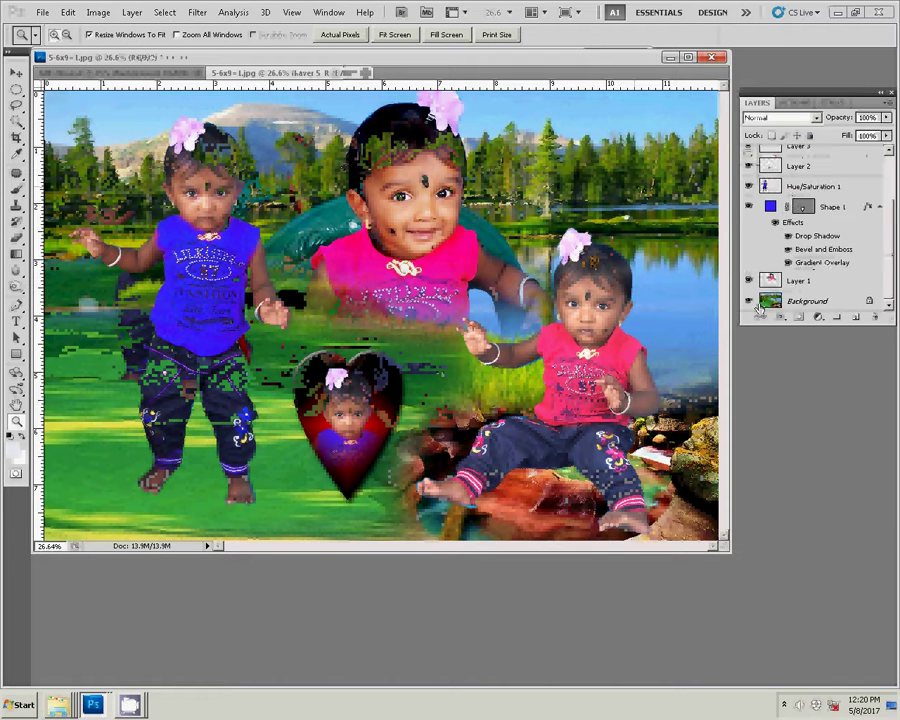
# Hide the 6x9 collage's background layer and switch to the MR 266 template
pyautogui.scroll(-2, 779, 292)
pyautogui.click(750, 301)
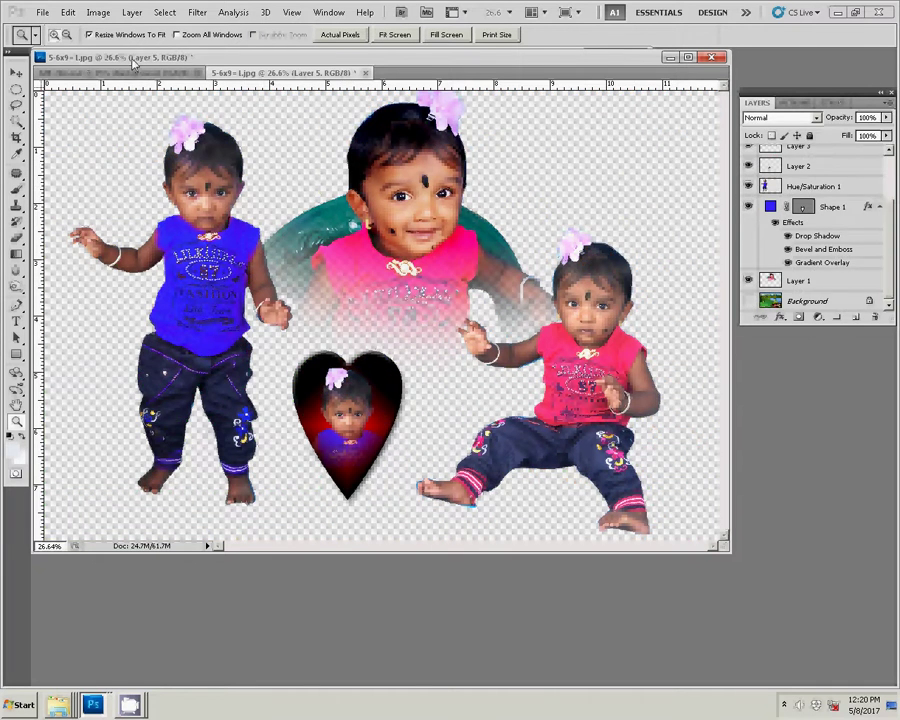
pyautogui.click(135, 73)
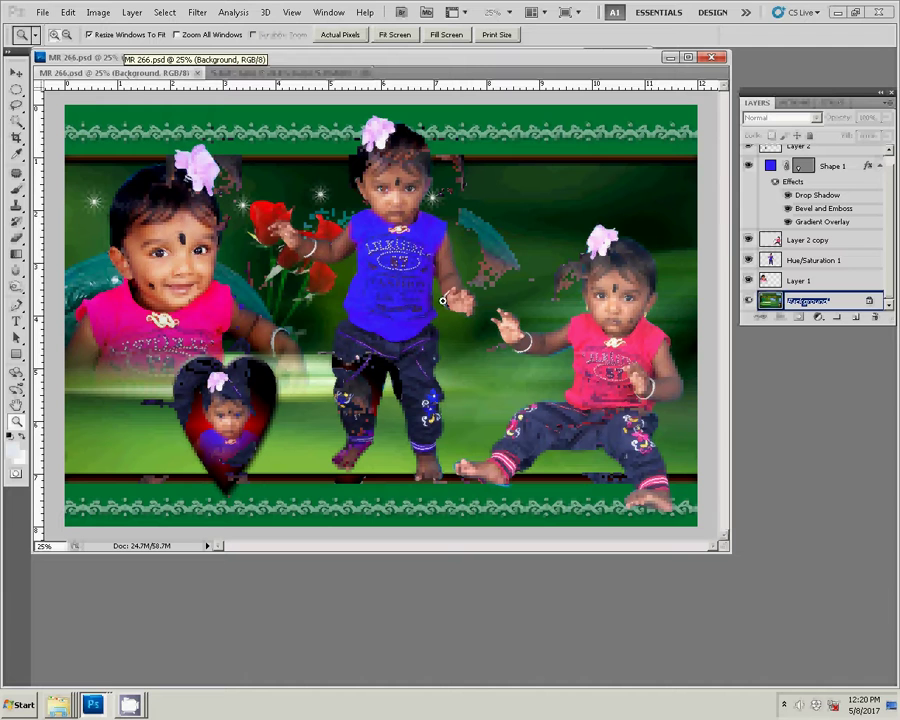
pyautogui.press('v')
# Hide the blue-shirt and pink-shirt children's layers in MR 266.psd
pyautogui.click(815, 260)
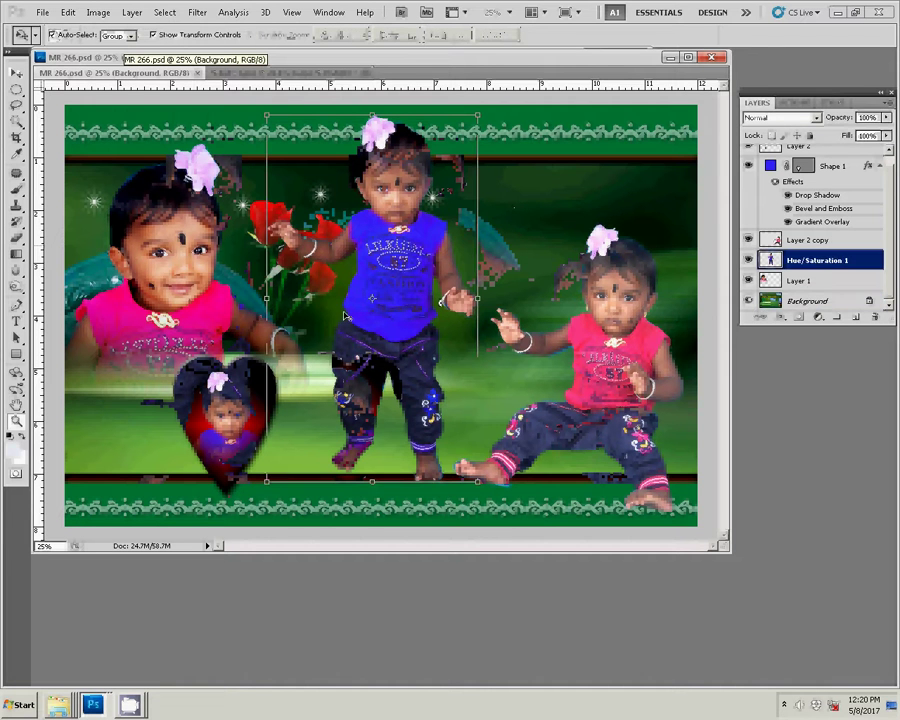
pyautogui.click(748, 260)
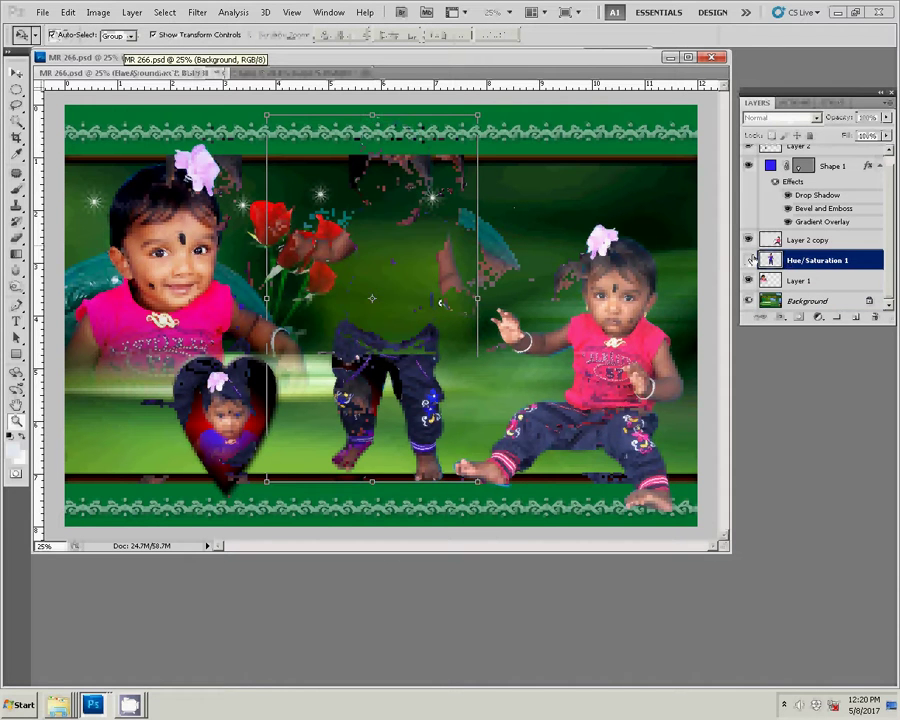
pyautogui.click(179, 238)
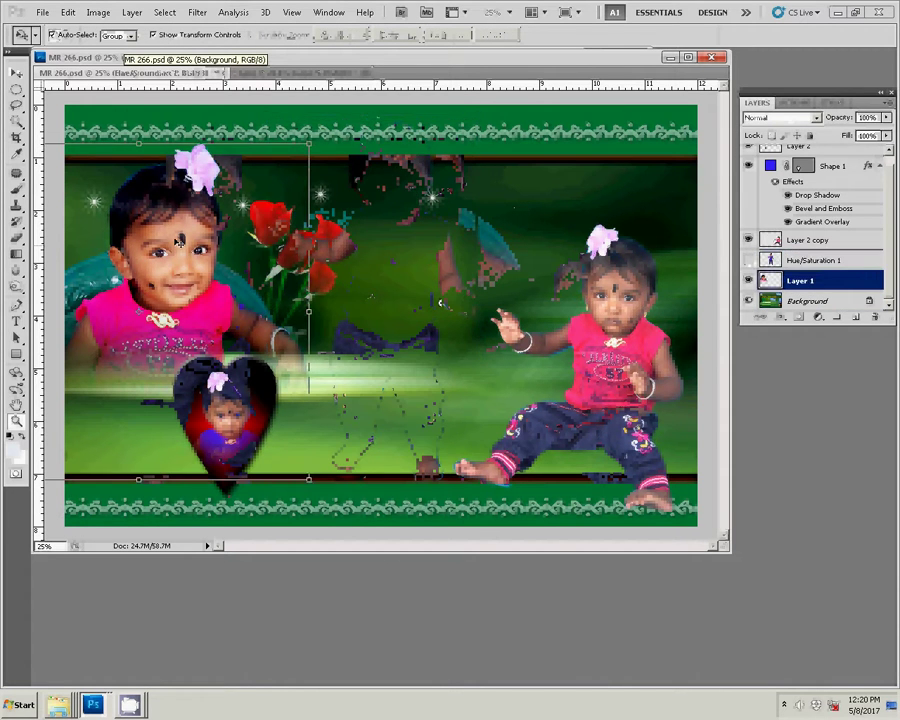
pyautogui.click(748, 281)
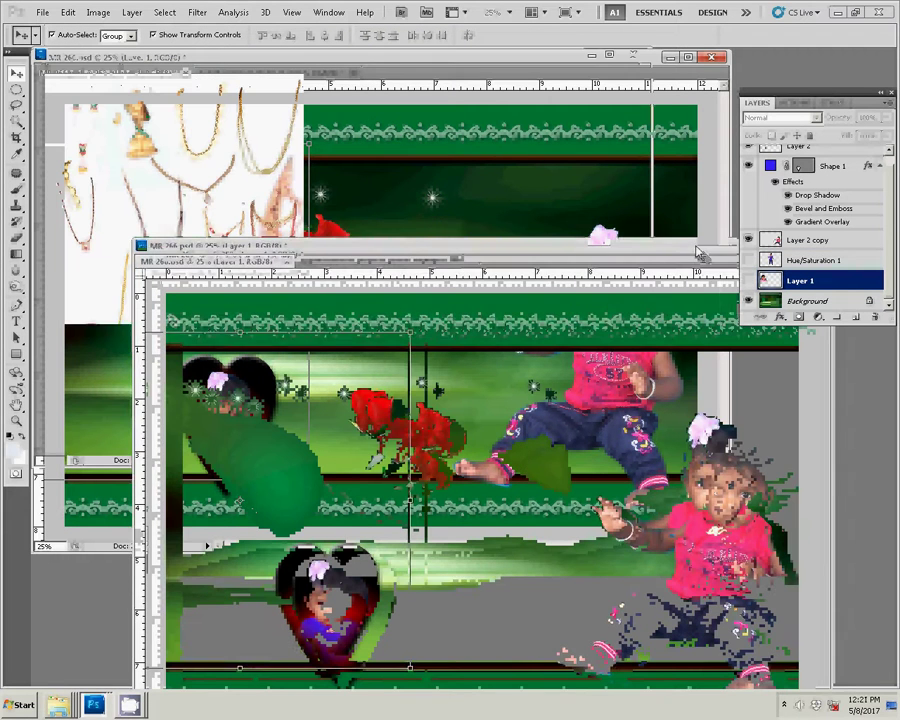
pyautogui.click(340, 259)
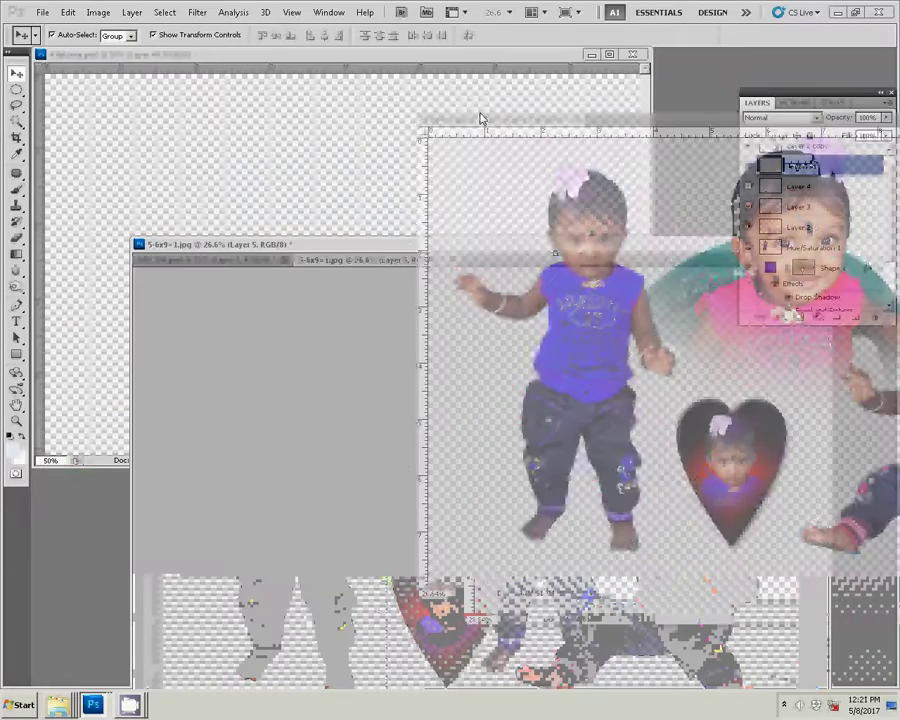
pyautogui.moveTo(369, 270); pyautogui.dragTo(478, 100)
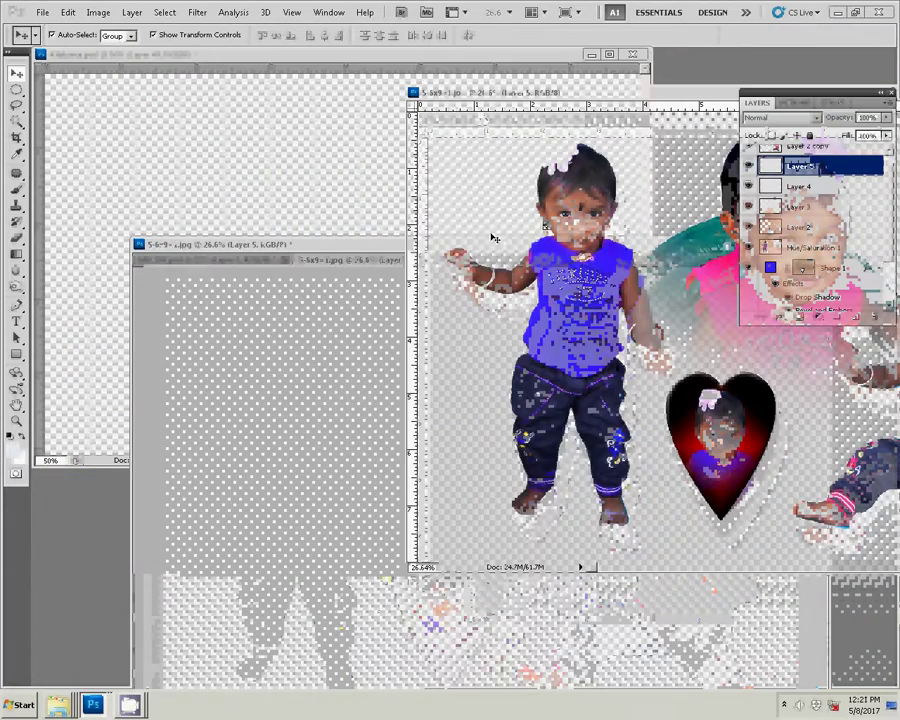
# Hide the heart shape, duplicate the layer and drag the blue-shirt child into MR 266's centre
pyautogui.click(387, 253)
pyautogui.click(338, 130)
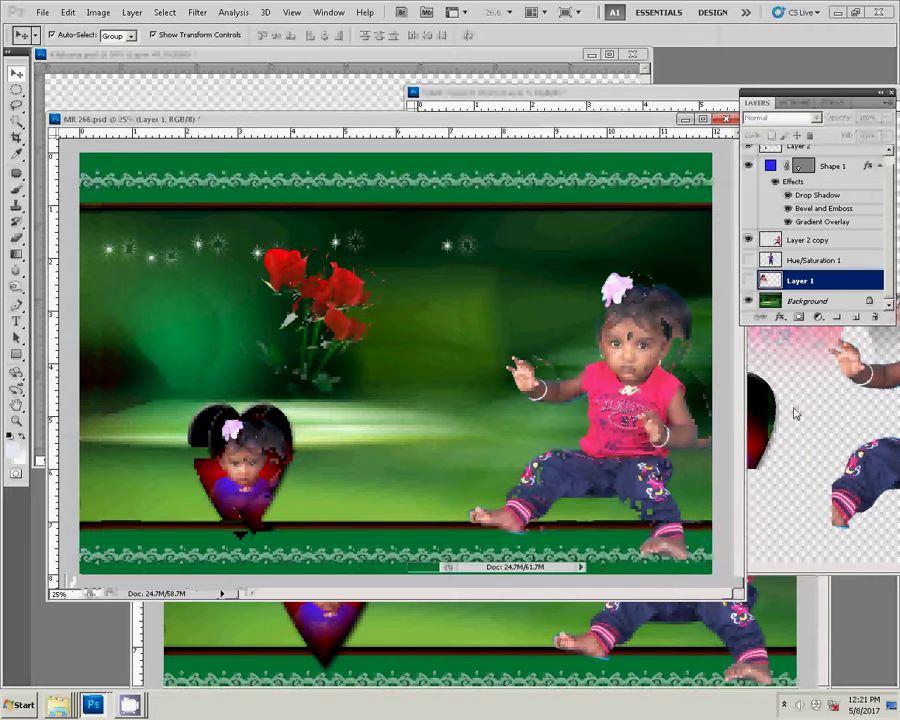
pyautogui.click(789, 386)
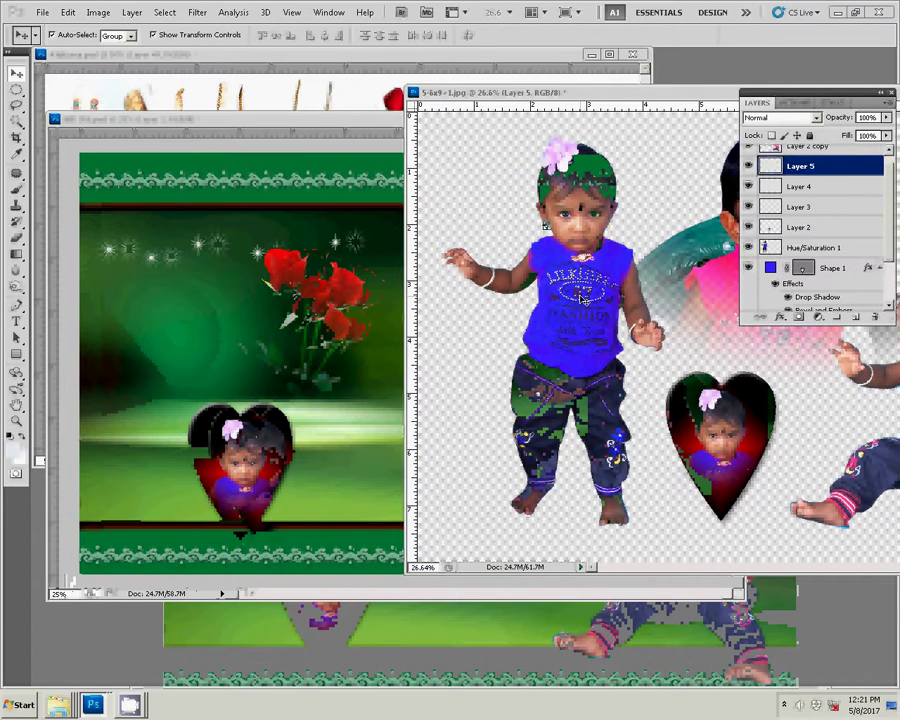
pyautogui.click(812, 240)
pyautogui.click(778, 301)
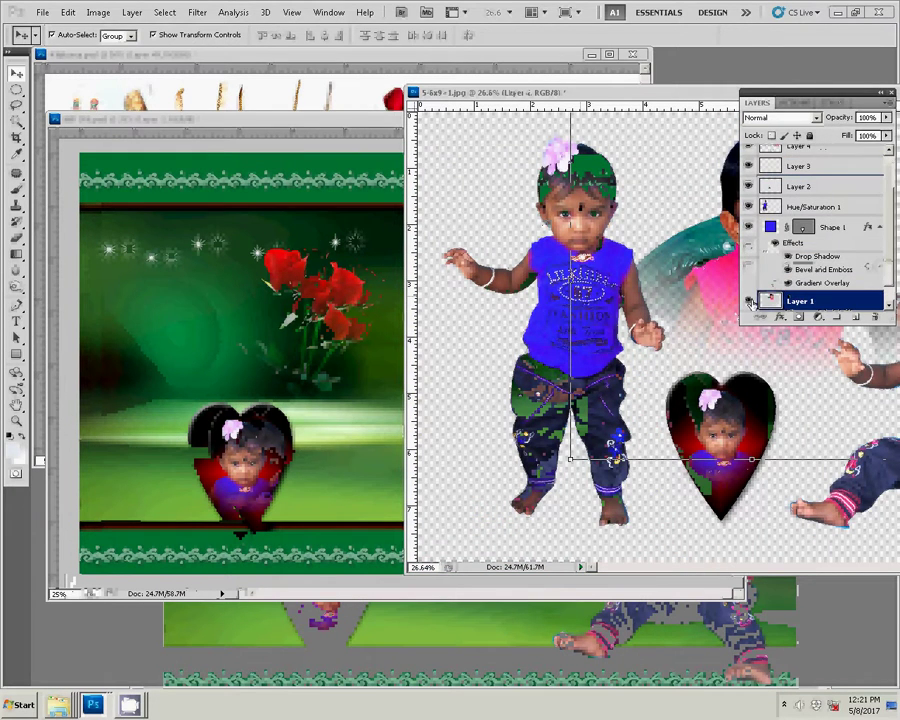
pyautogui.click(732, 411)
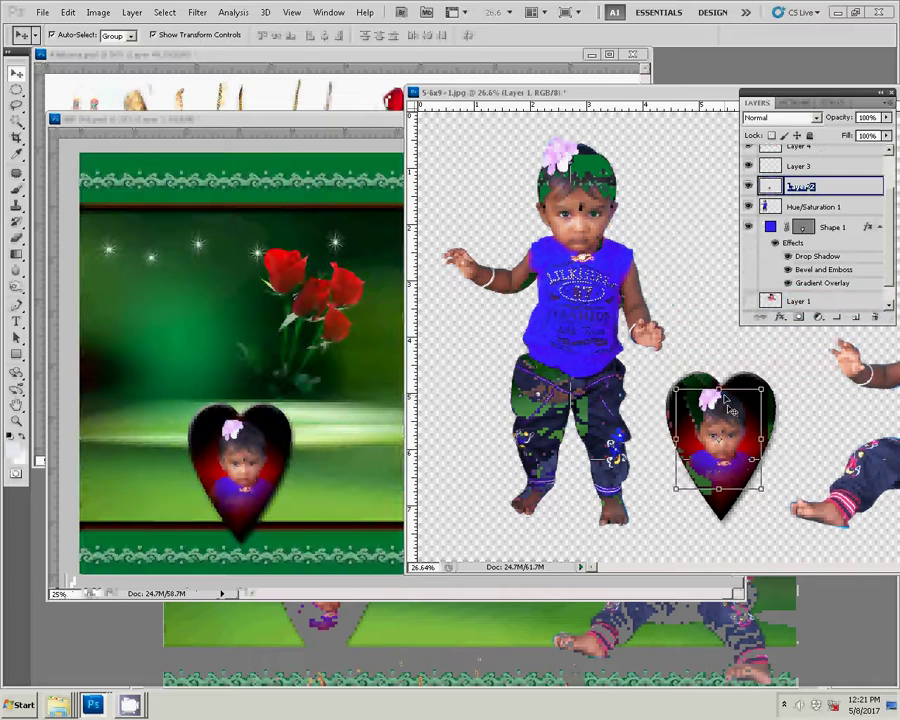
pyautogui.click(749, 207)
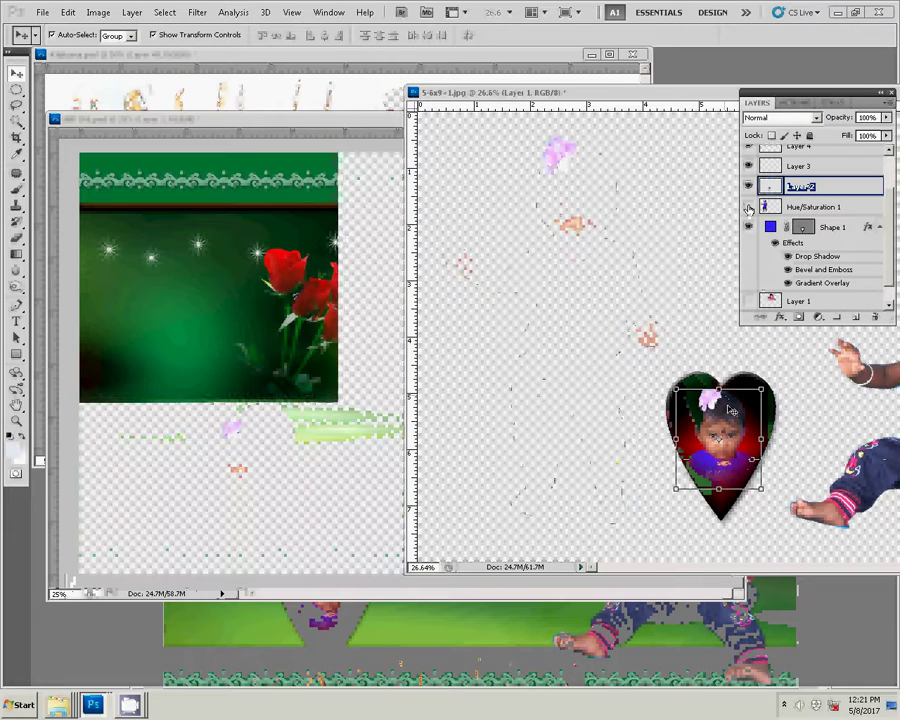
pyautogui.click(748, 228)
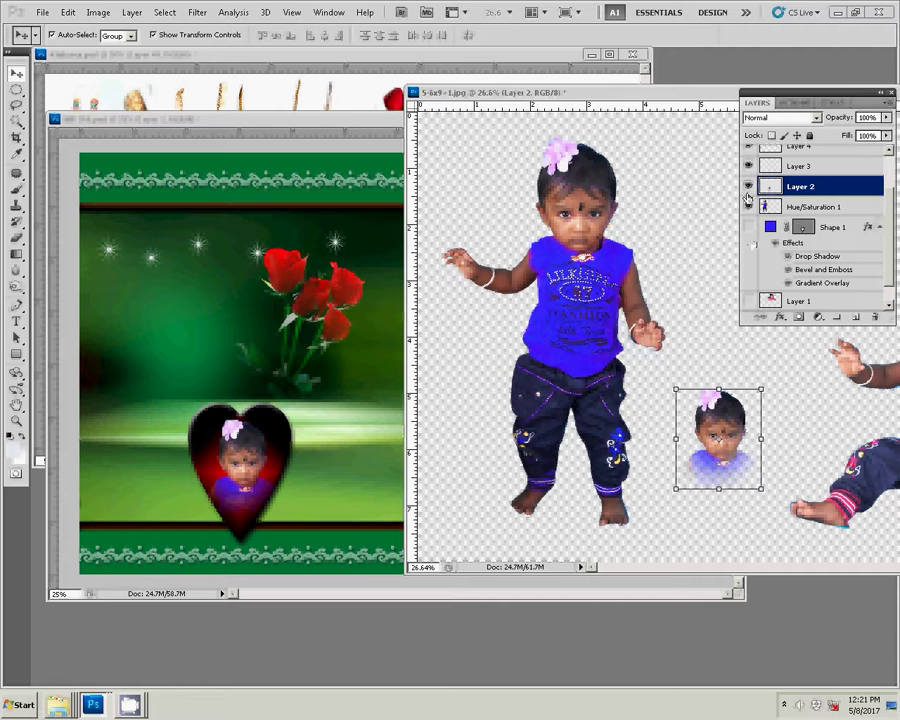
pyautogui.hotkey('ctrl', 'j')
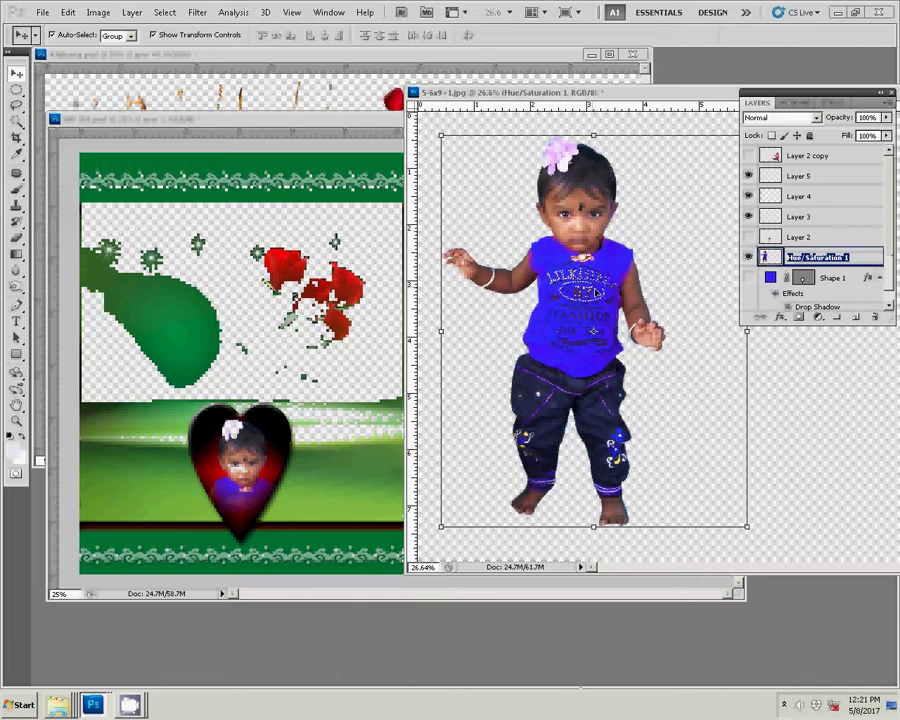
pyautogui.moveTo(587, 192)
pyautogui.mouseDown()
pyautogui.moveTo(272, 278)
pyautogui.moveTo(398, 261)
pyautogui.mouseUp()
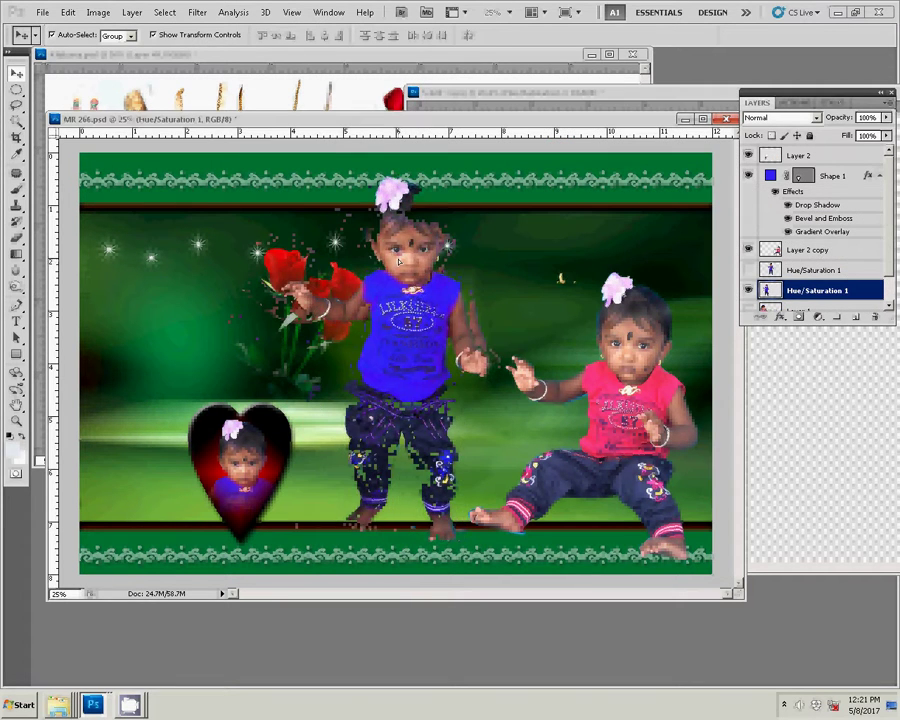
# Make the pink-shirt and blue-shirt children's layers visible again in the 6x9 collage
pyautogui.hotkey('ctrl', 't')
pyautogui.hotkey('ctrl', 'Tab')
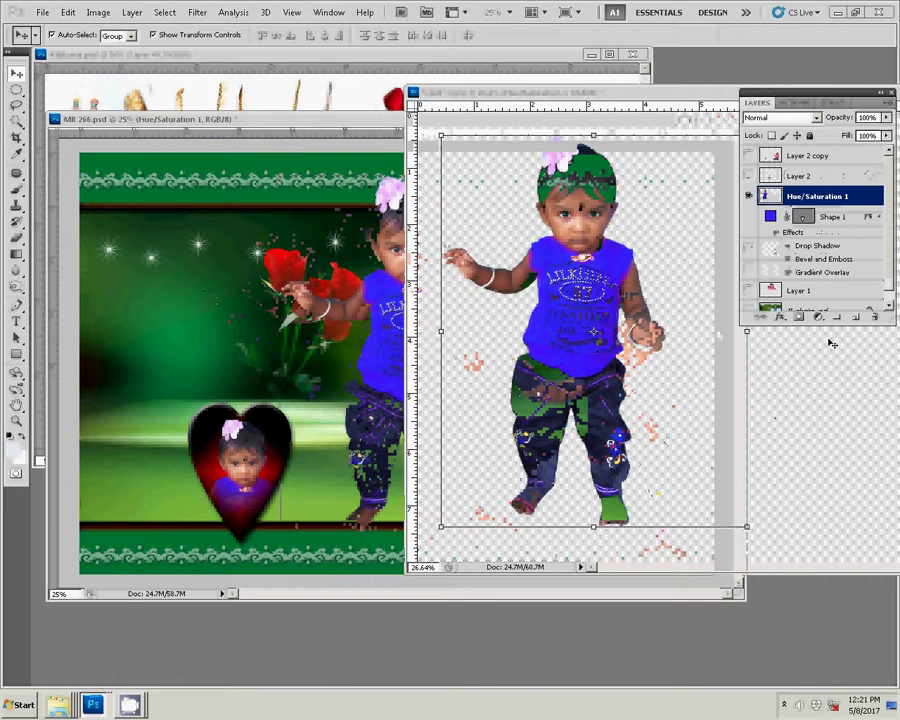
pyautogui.click(748, 291)
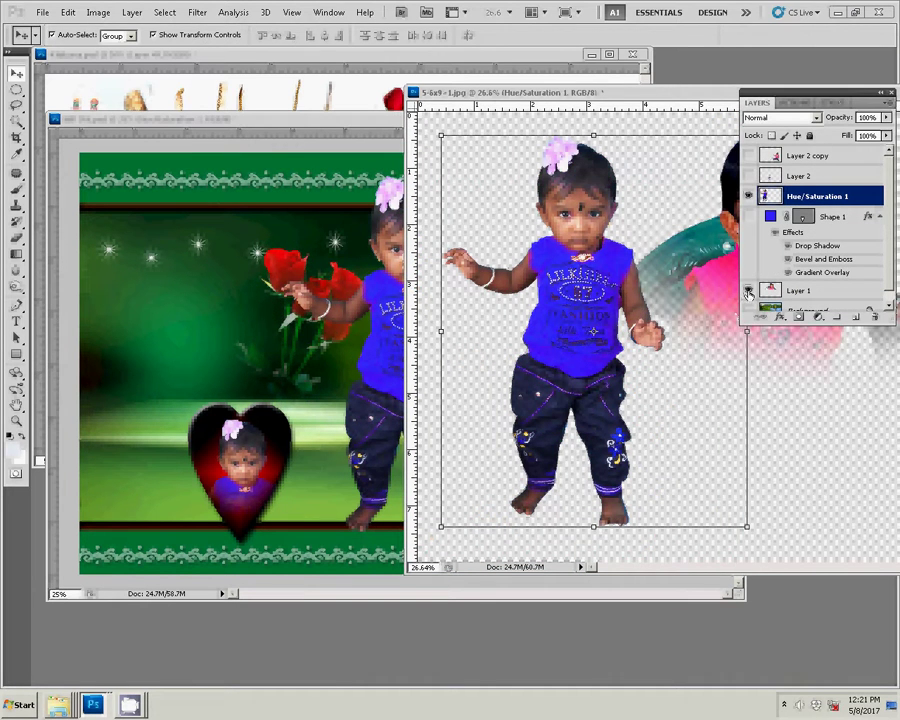
pyautogui.click(722, 235)
pyautogui.click(595, 316)
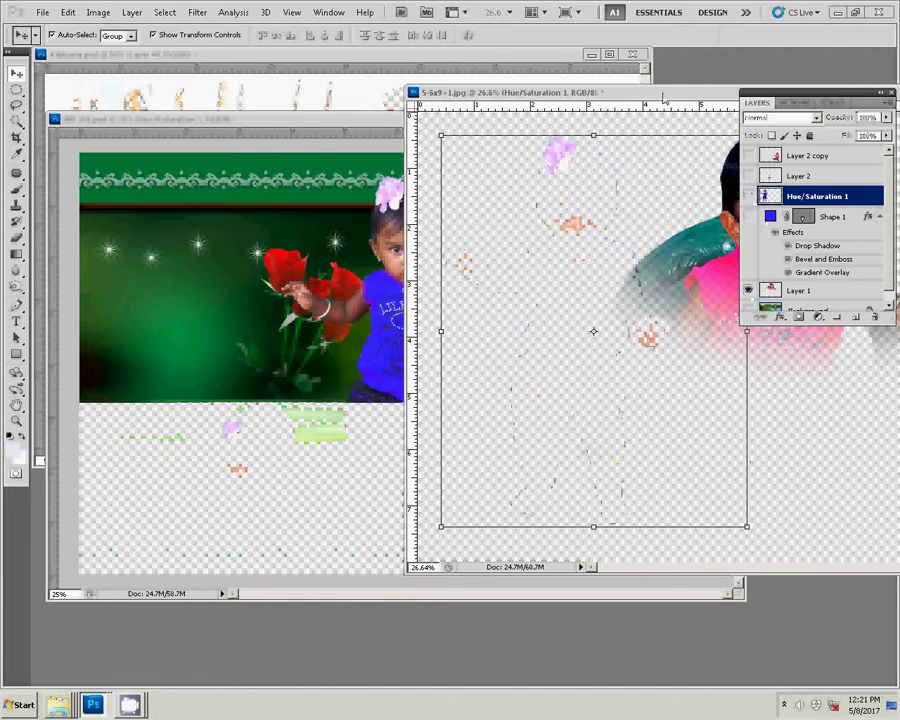
pyautogui.moveTo(640, 92); pyautogui.dragTo(505, 109)
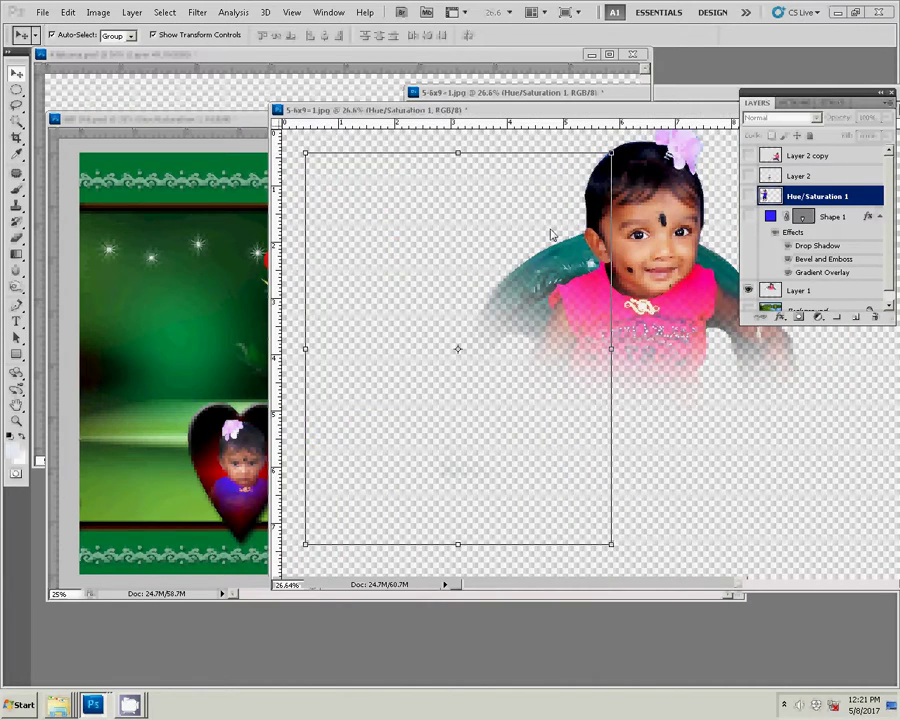
pyautogui.click(675, 295)
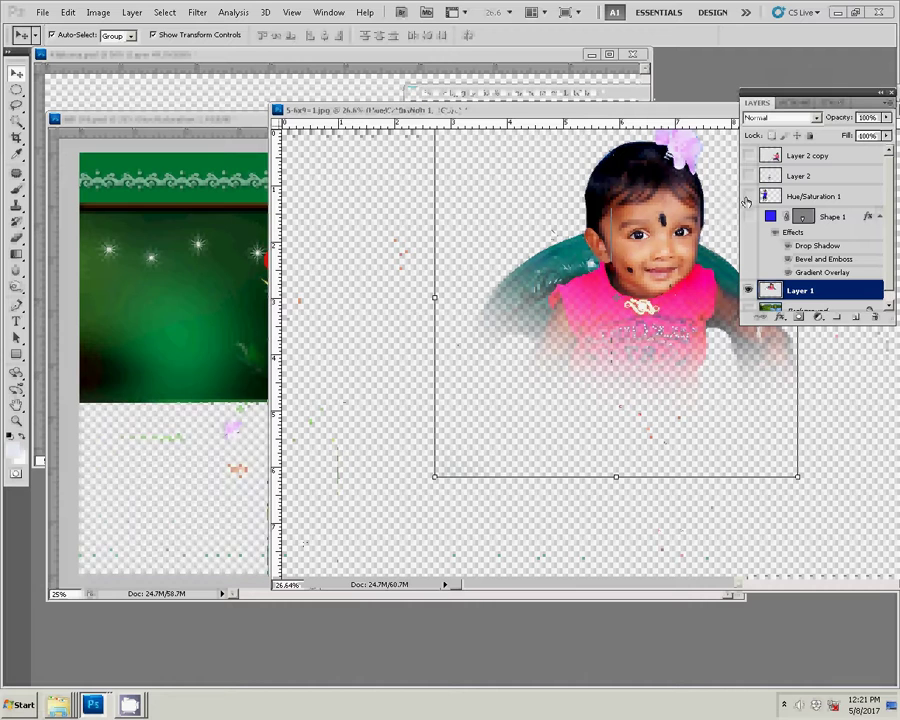
pyautogui.click(748, 196)
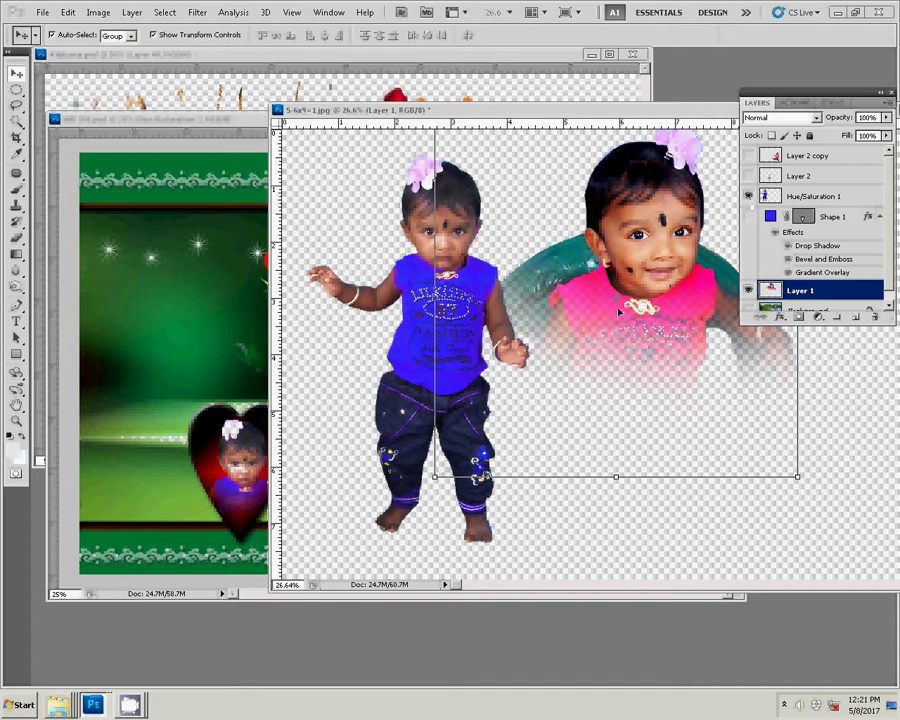
pyautogui.click(497, 339)
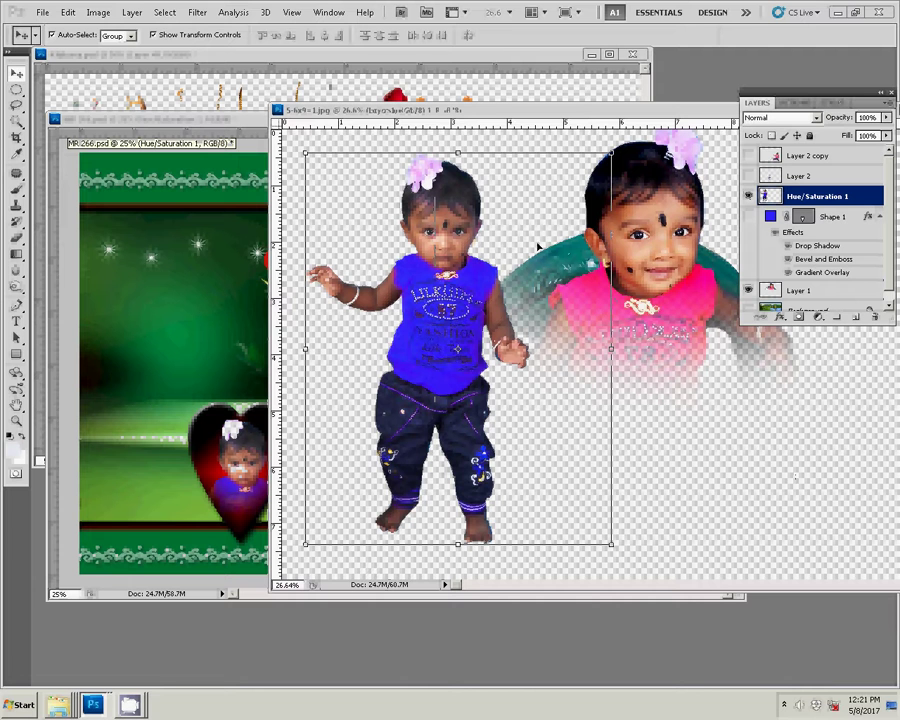
# Select a patch on the right child's cheek, add a new layer, and pick the pink-shirt child's layer
pyautogui.press('m')
pyautogui.moveTo(610, 232); pyautogui.dragTo(626, 284)
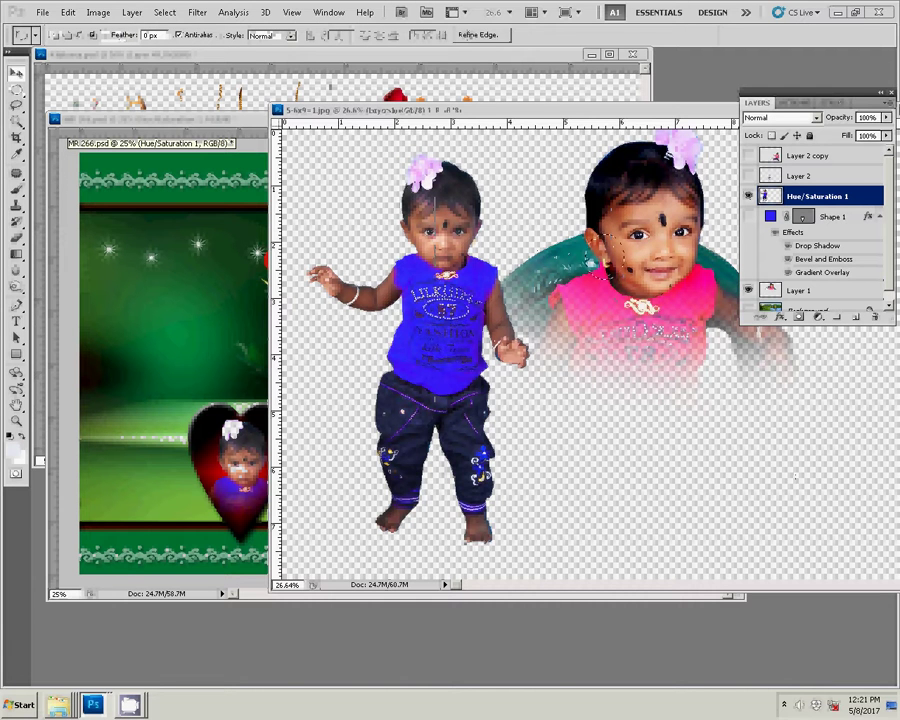
pyautogui.hotkey('ctrl', 'shift', 'alt', 'n')
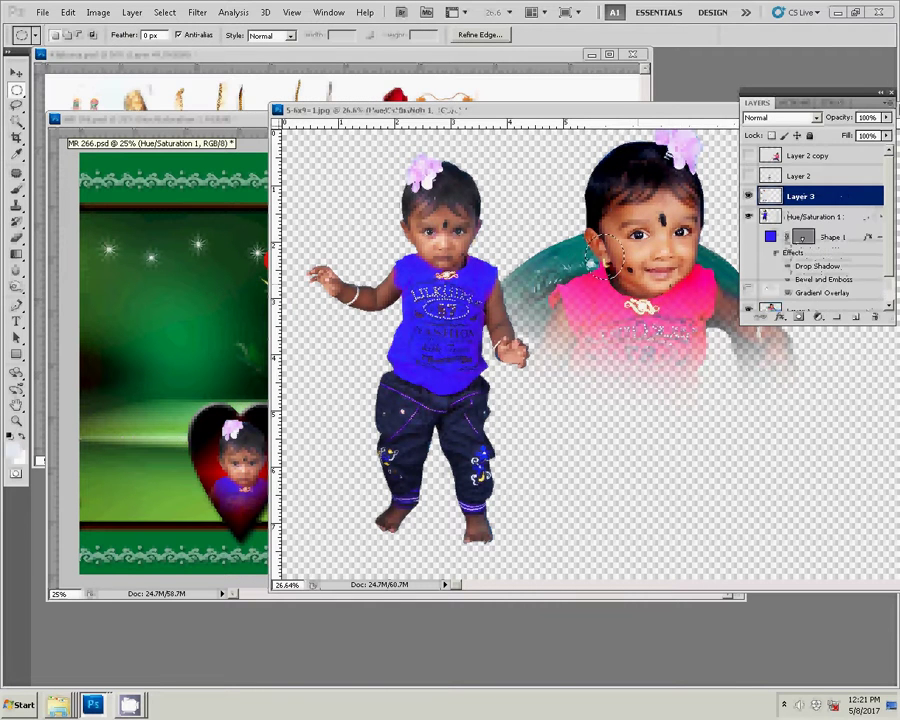
pyautogui.press('b')
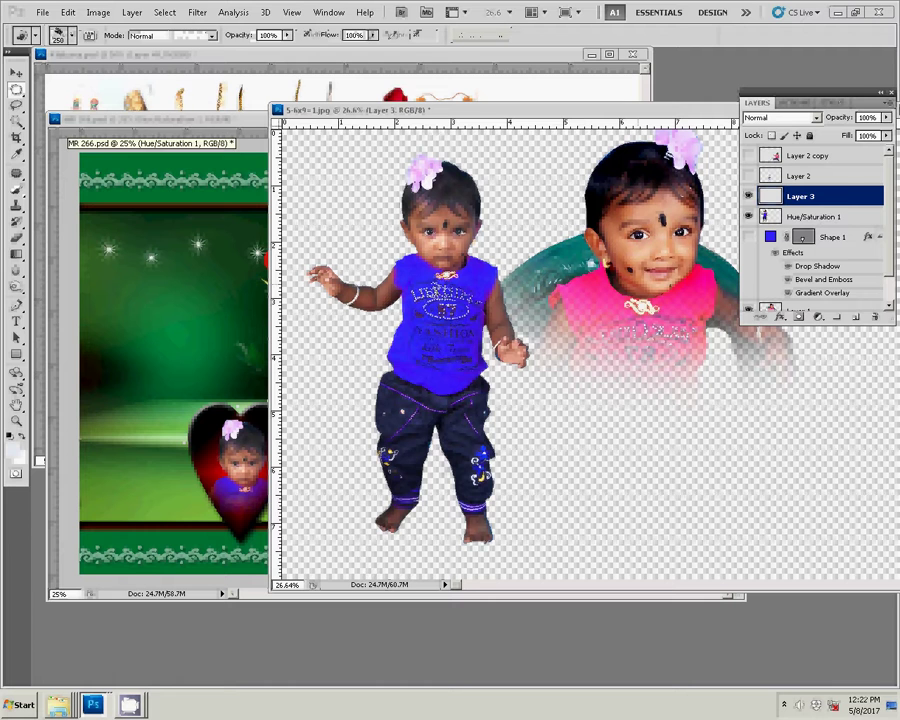
pyautogui.press('v')
pyautogui.hotkey('alt', '[')
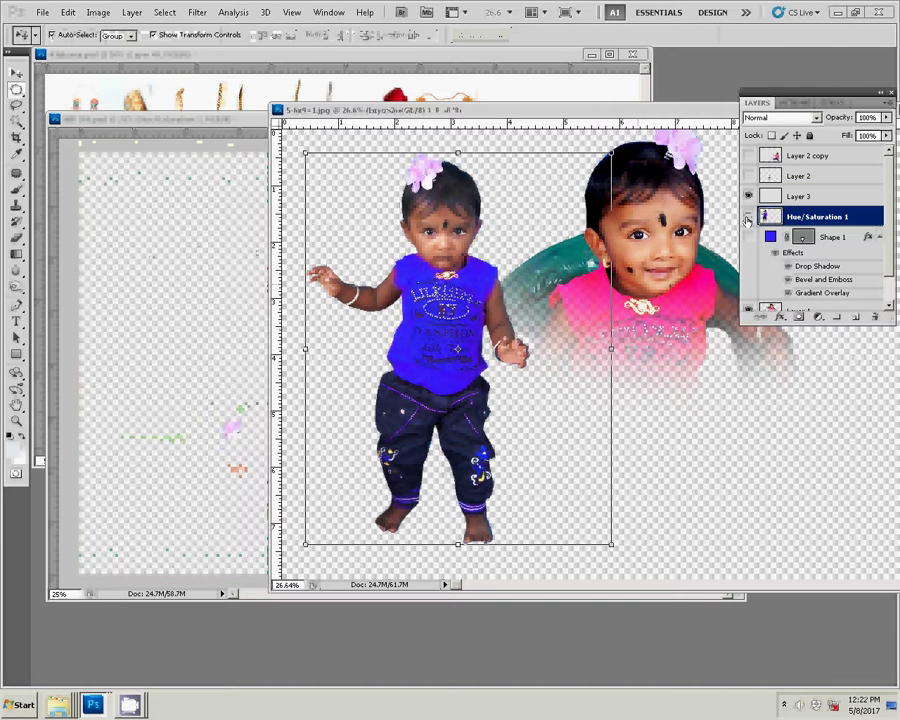
pyautogui.hotkey('alt', '[')
pyautogui.hotkey('alt', '[')
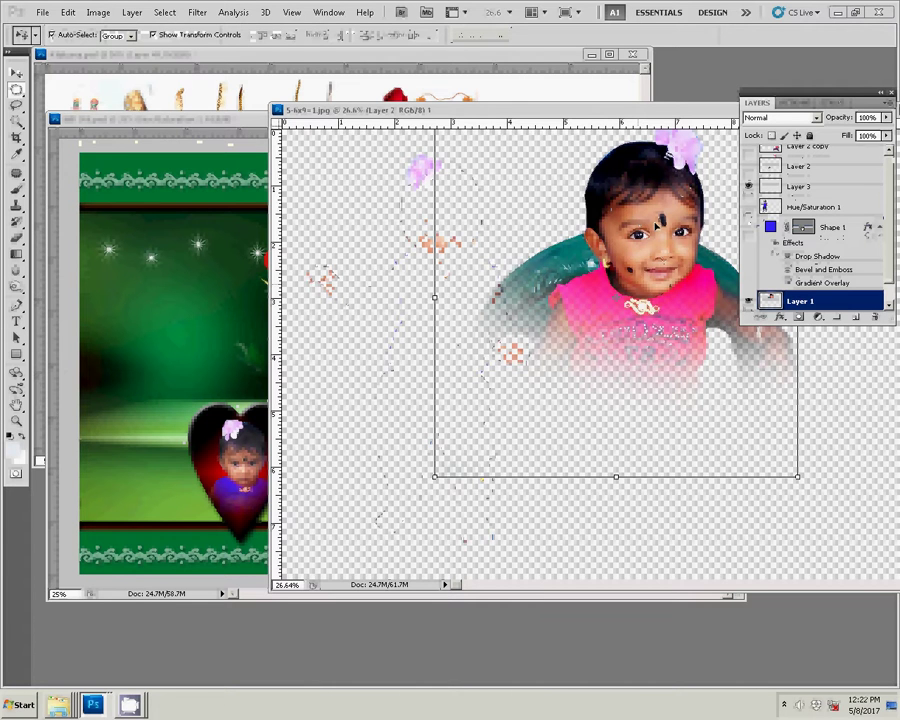
# Drag the pink-shirt child into the template's upper left and merge visible layers into Background
pyautogui.moveTo(658, 224); pyautogui.dragTo(183, 254)
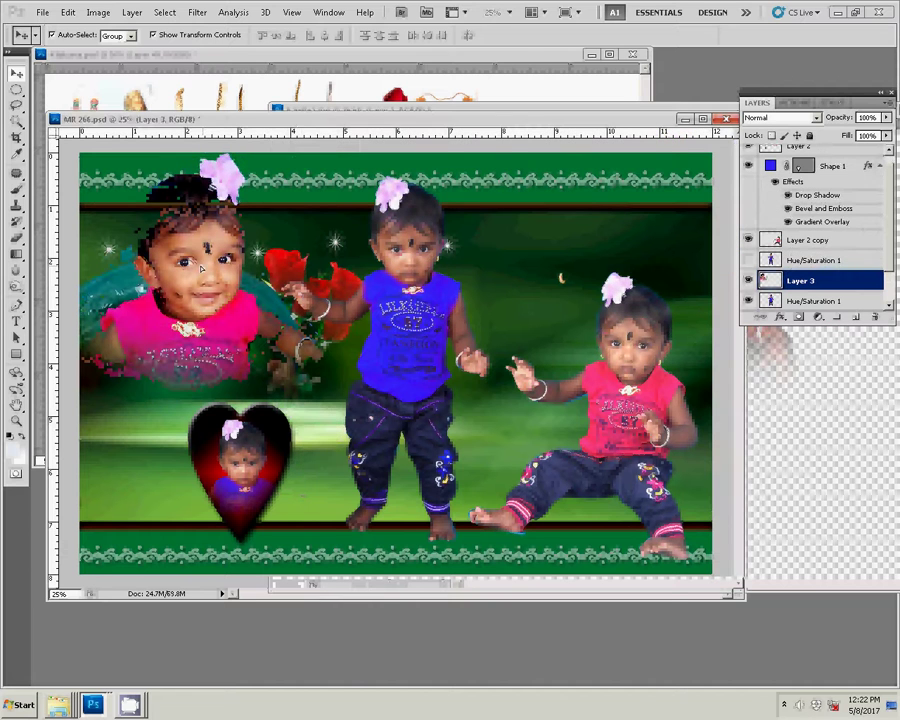
pyautogui.hotkey('ctrl', 't')
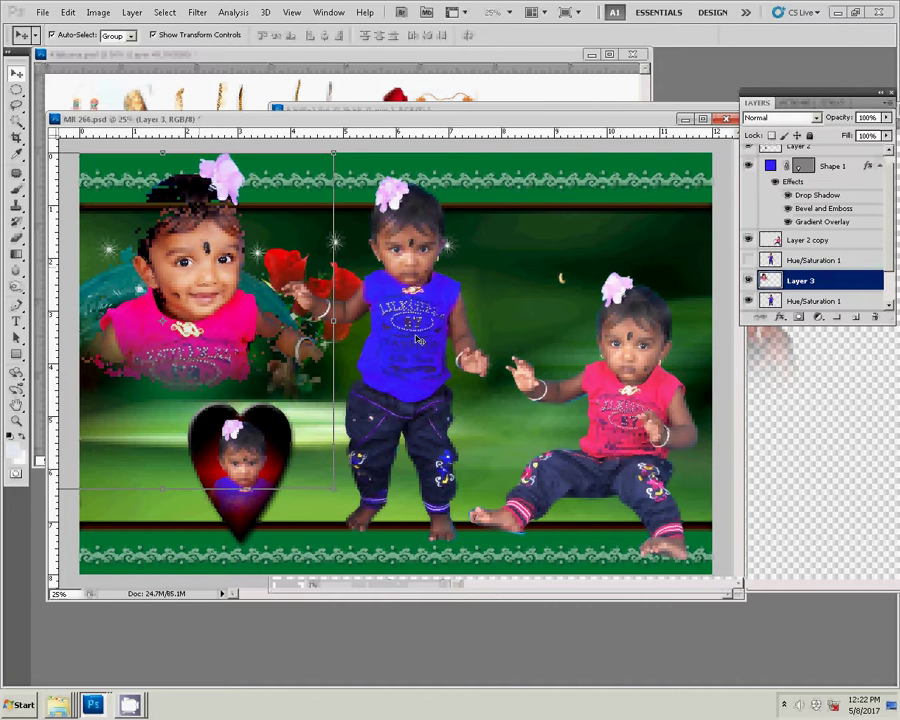
pyautogui.press('Return')
pyautogui.hotkey('ctrl', 'shift', 'e')
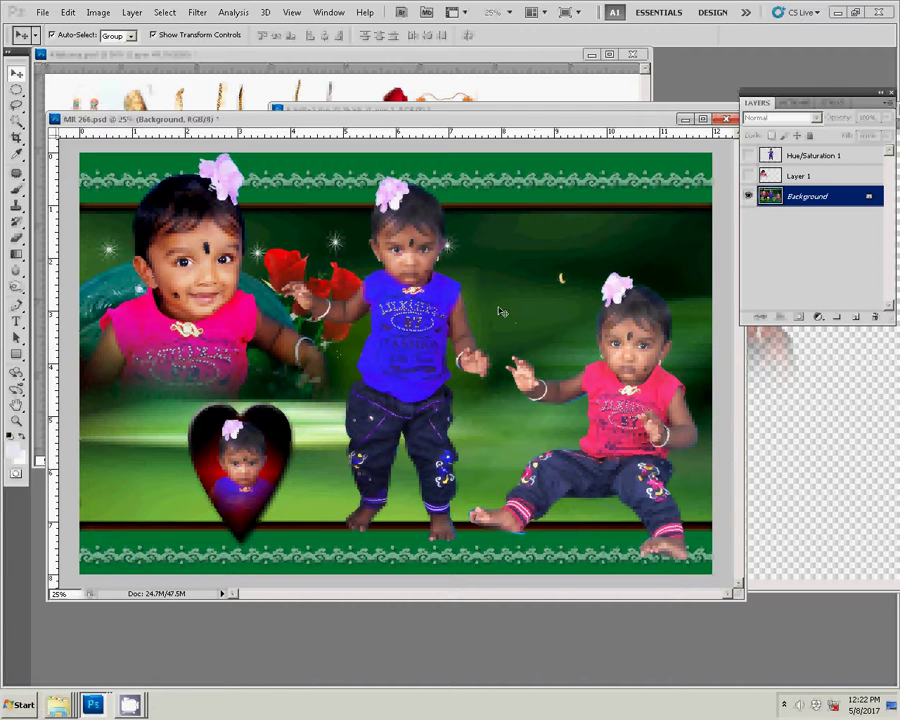
# Resize the collage to 9 × 6 inches, 2700 × 1800 pixels at 300 ppi
pyautogui.hotkey('ctrl', 'alt', 'i')
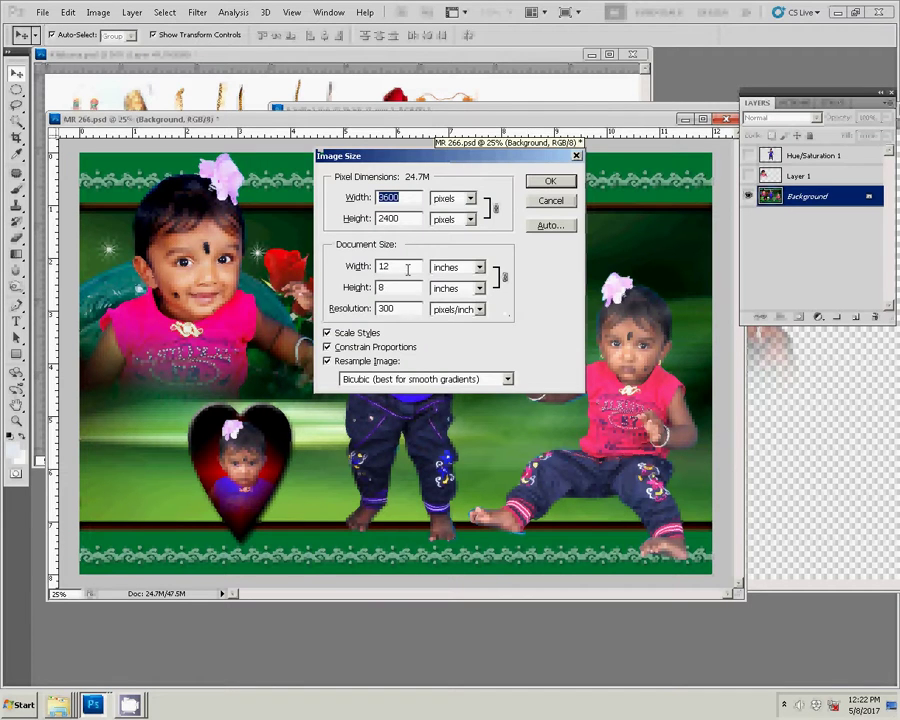
pyautogui.write('9')
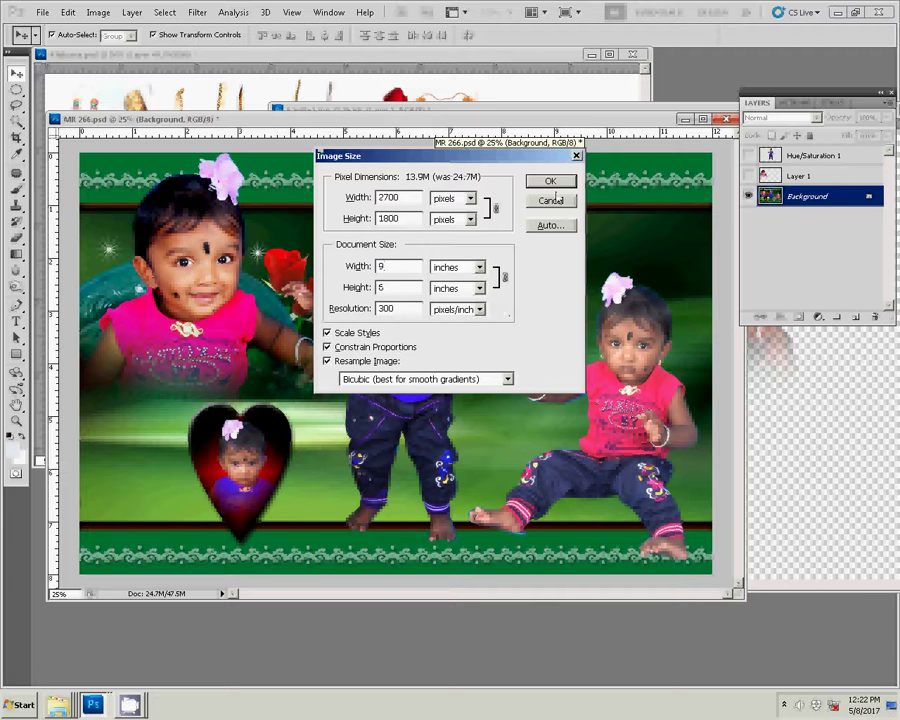
pyautogui.click(568, 181)
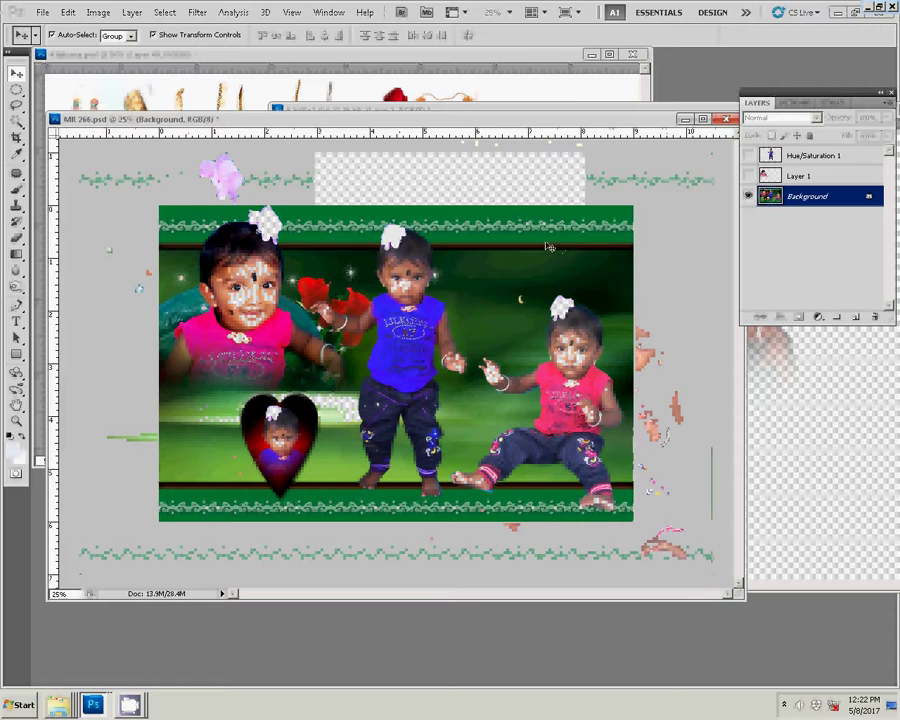
# Save the resized collage as JPEG '6-6x9=1' in folder 7 with default quality settings
pyautogui.hotkey('ctrl', 'shift', 's')
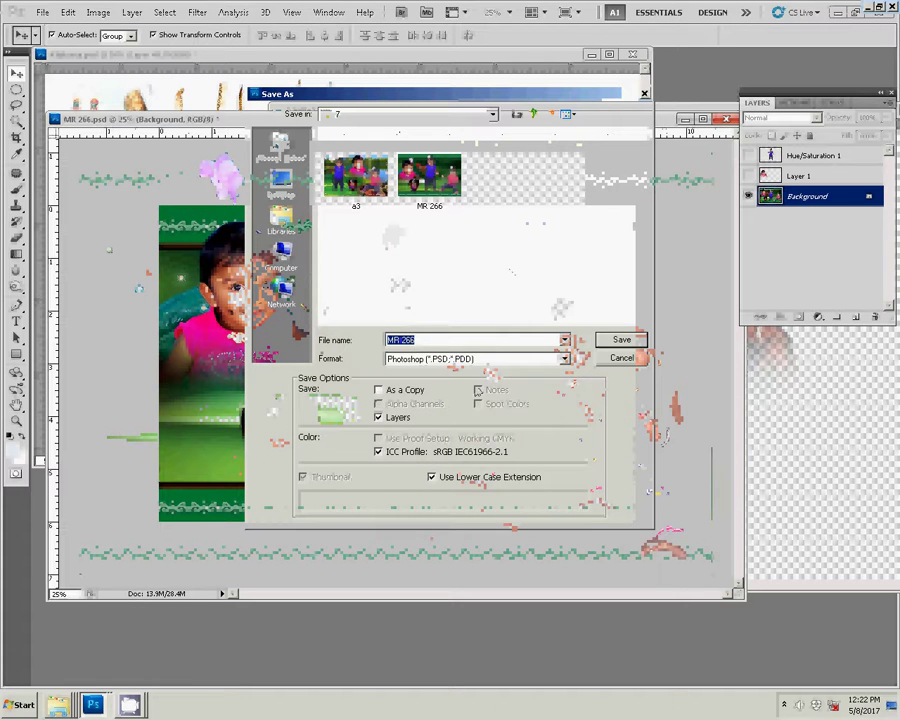
pyautogui.click(475, 358)
pyautogui.click(440, 453)
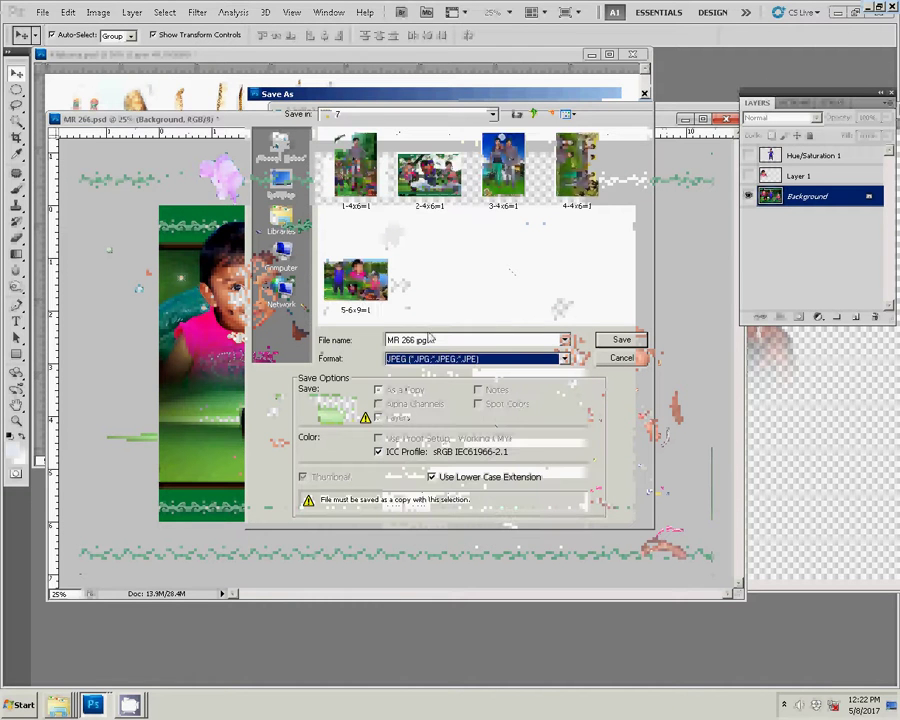
pyautogui.write('6-6x9=1')
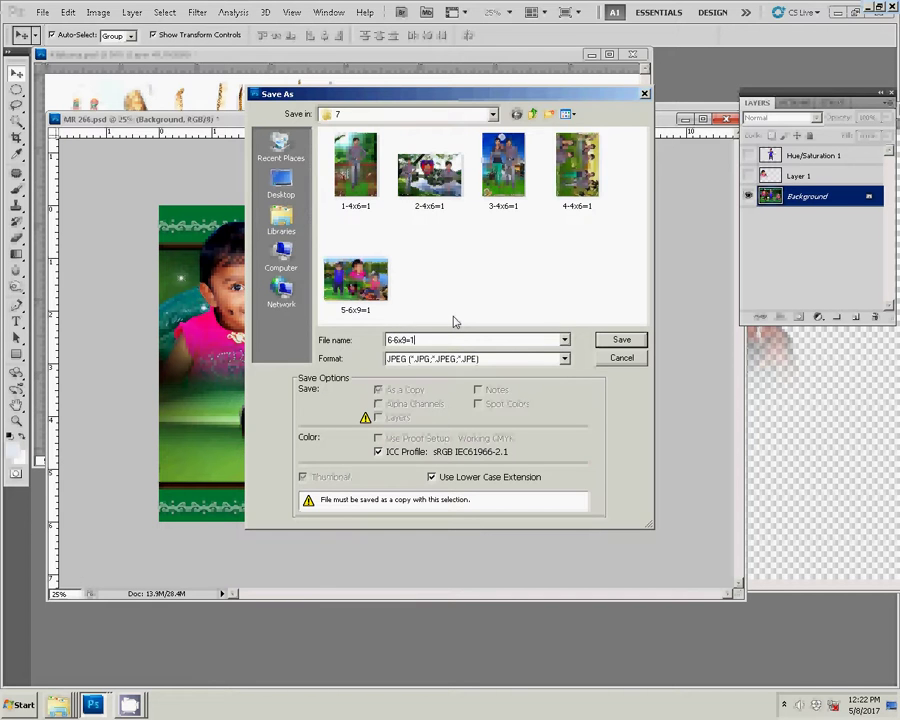
pyautogui.press('Return')
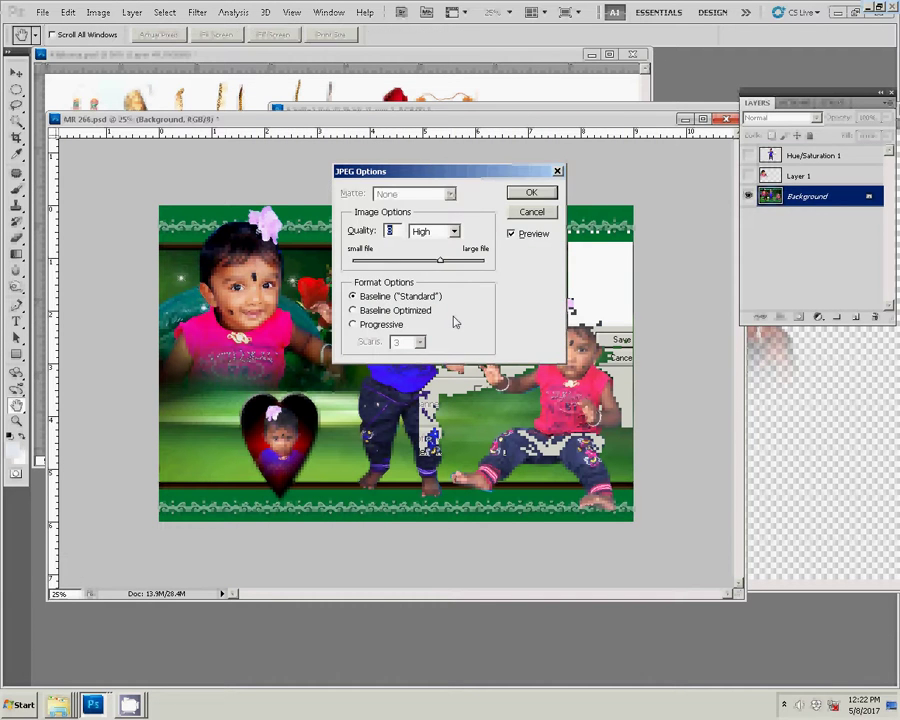
pyautogui.press('Return')
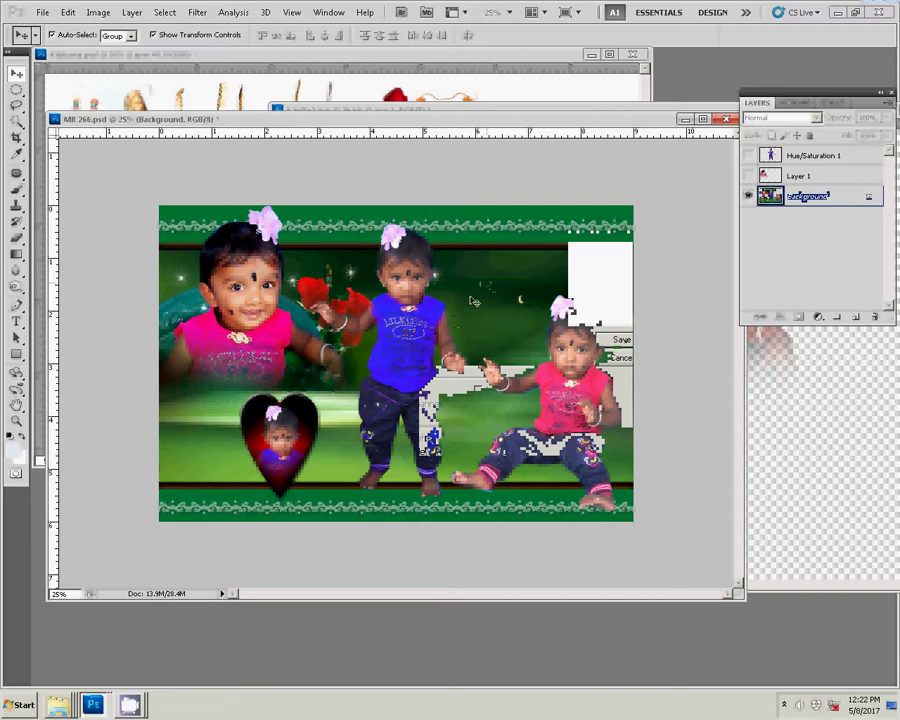
# Close MR 266 without saving, open 6-6x9=1.jpg, and move its window left
pyautogui.click(729, 119)
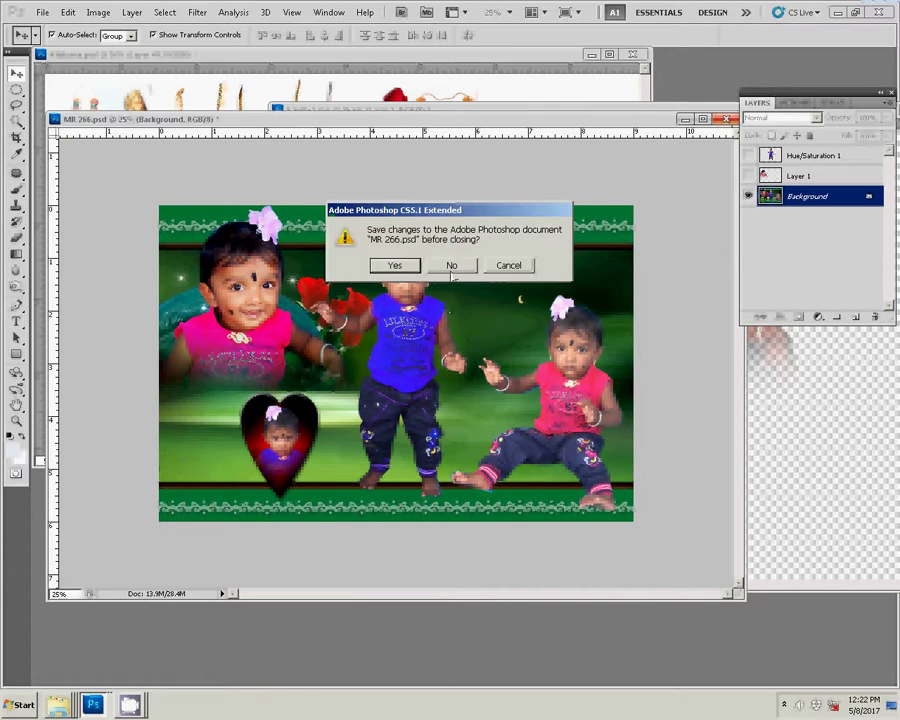
pyautogui.click(451, 267)
pyautogui.doubleClick(475, 46)
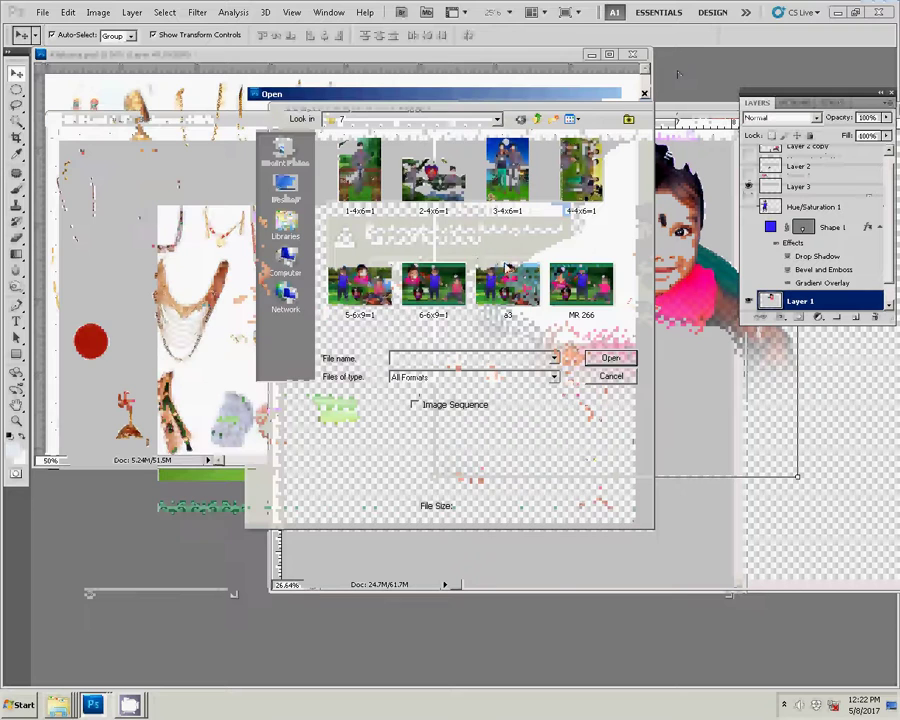
pyautogui.click(581, 284)
pyautogui.click(433, 284)
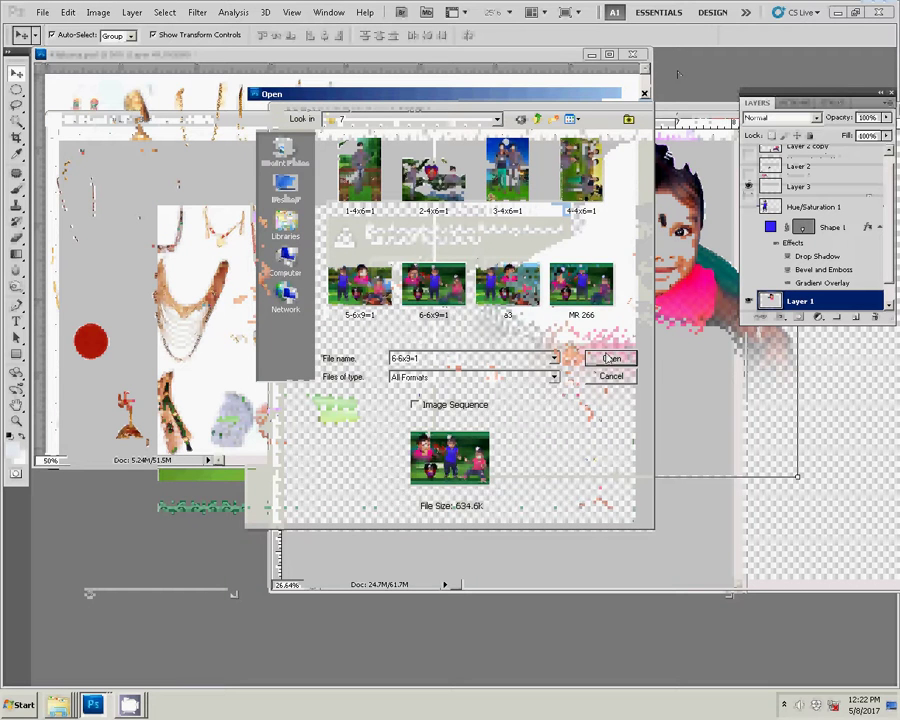
pyautogui.click(610, 358)
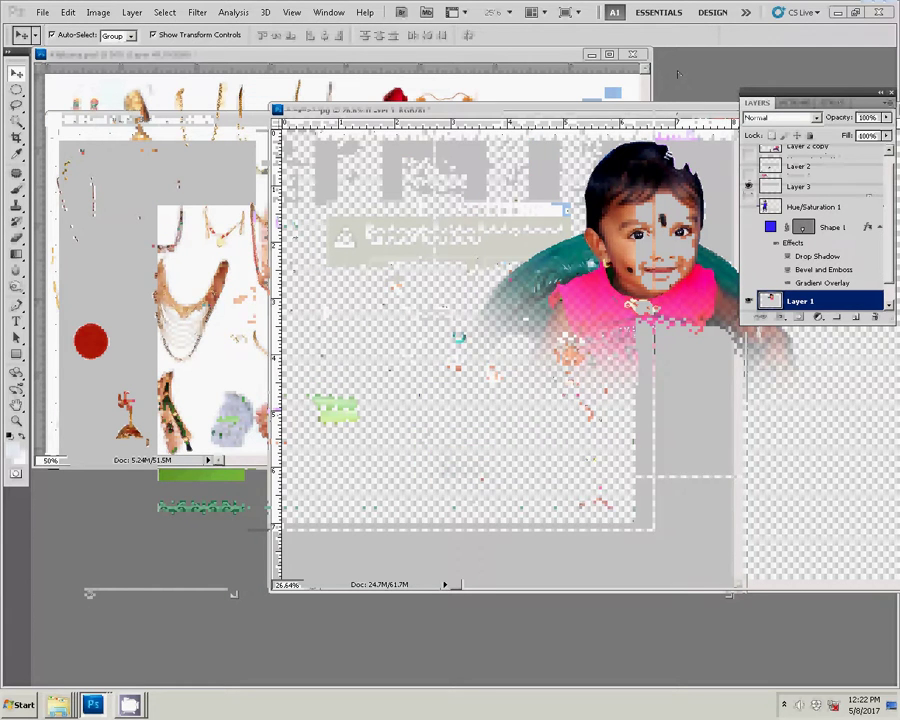
pyautogui.press('z')
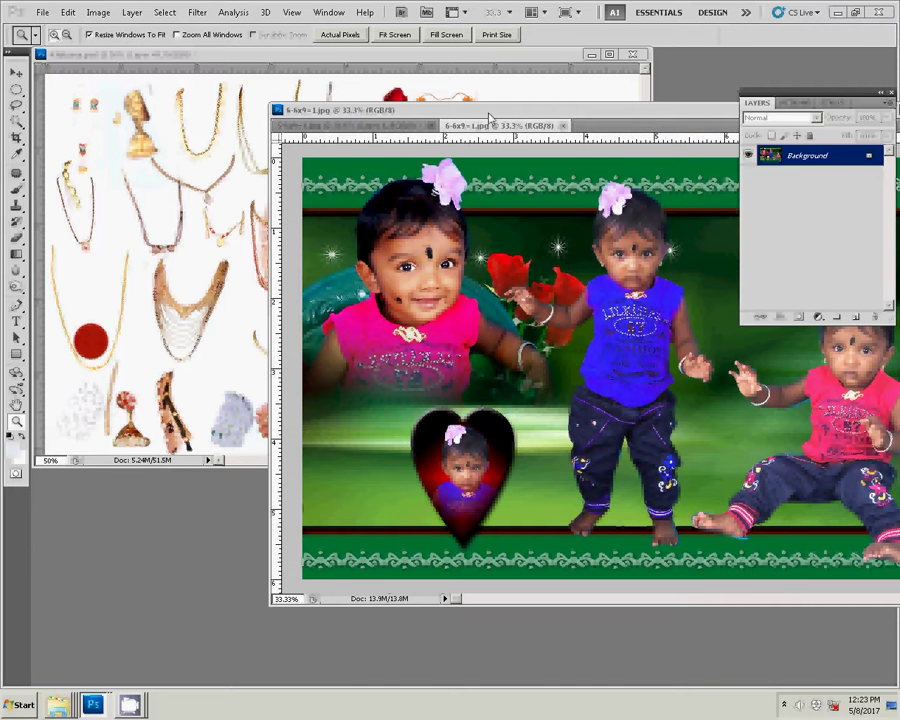
pyautogui.moveTo(627, 117); pyautogui.dragTo(462, 125)
# Select the small gold crescent moon in the background with the Patch tool
pyautogui.press('s')
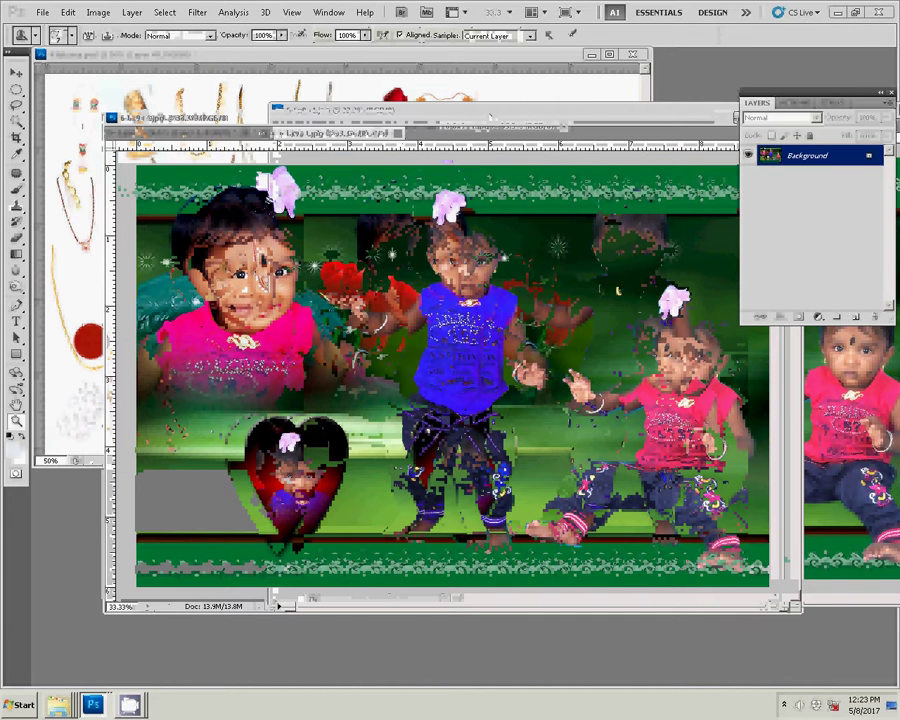
pyautogui.press('j')
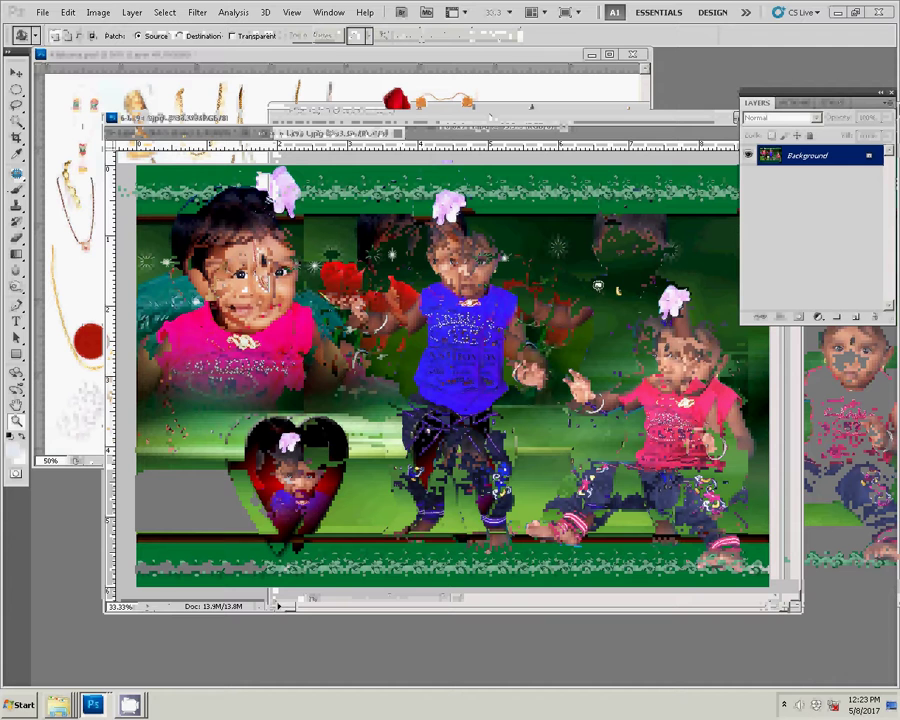
pyautogui.moveTo(615, 275); pyautogui.dragTo(610, 295)
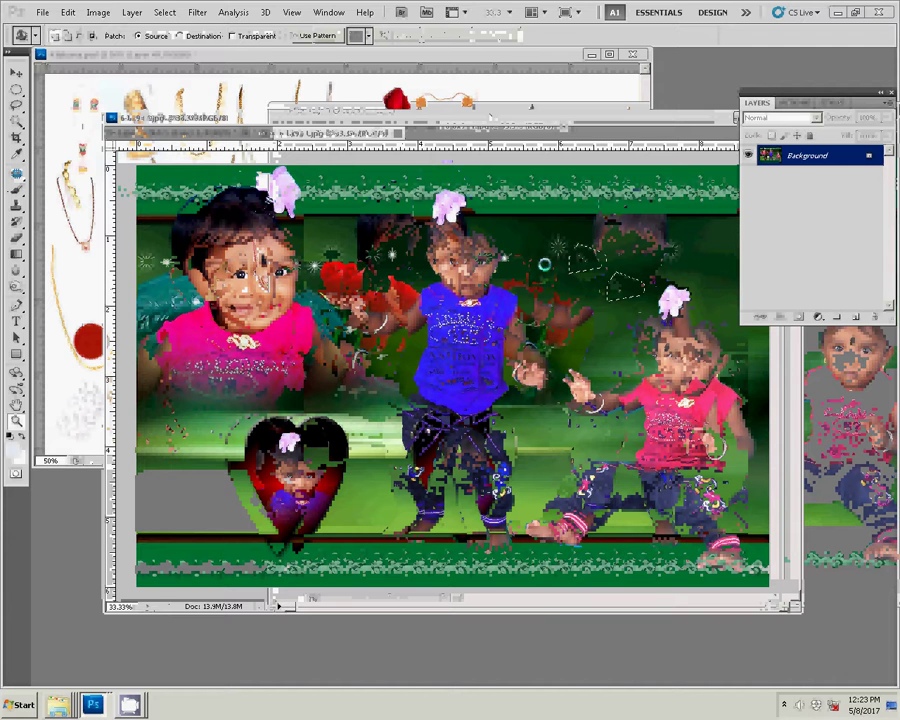
pyautogui.click(538, 293)
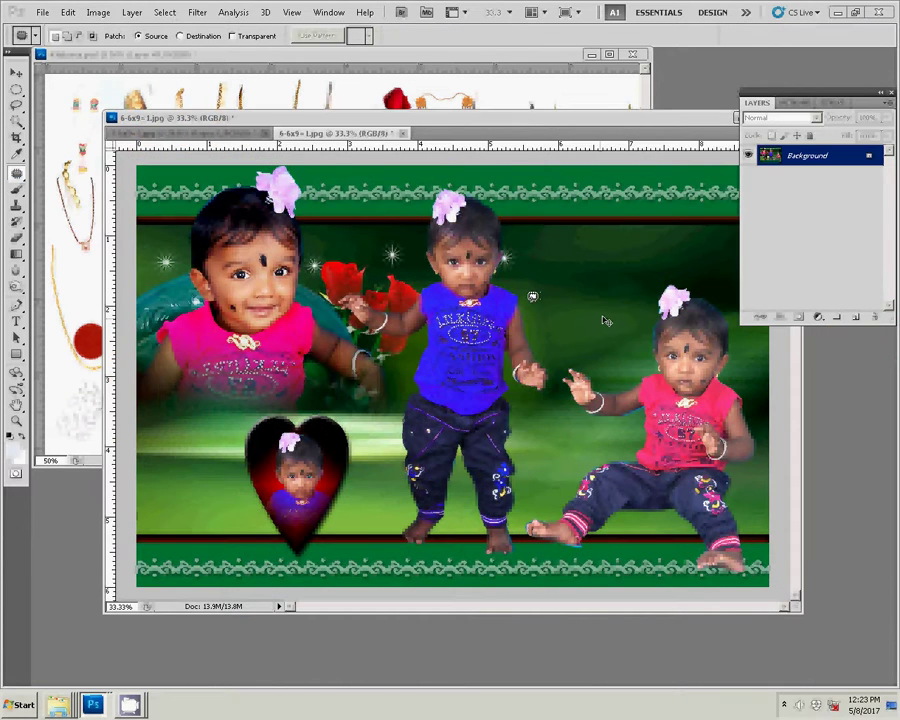
# Copy the moon onto its own layer and enlarge it with Free Transform
pyautogui.hotkey('ctrl', 'shift', 'alt', 'n')
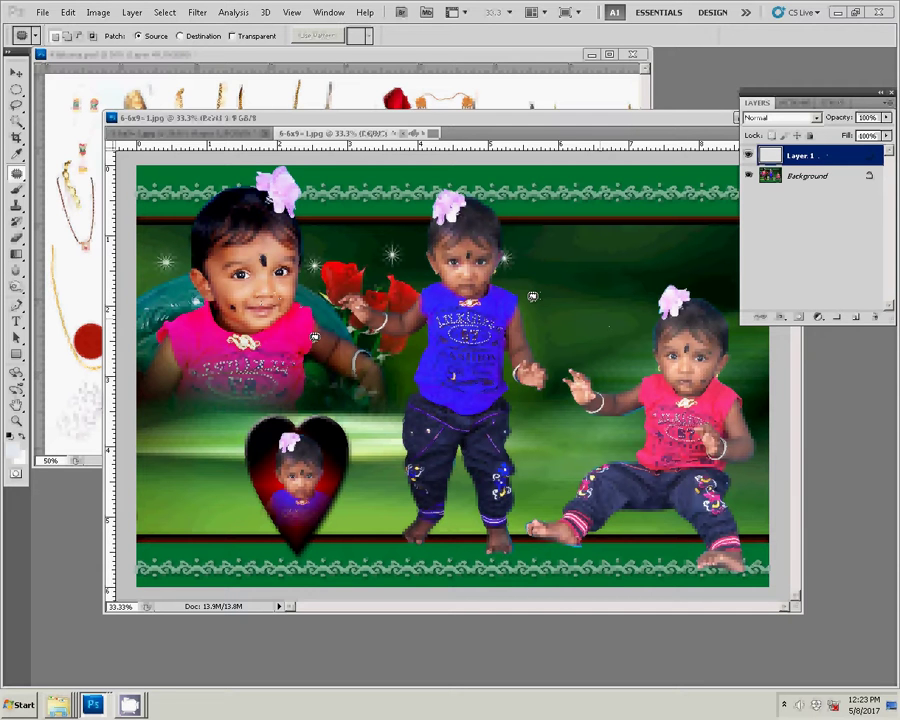
pyautogui.press('v')
pyautogui.hotkey('ctrl', 't')
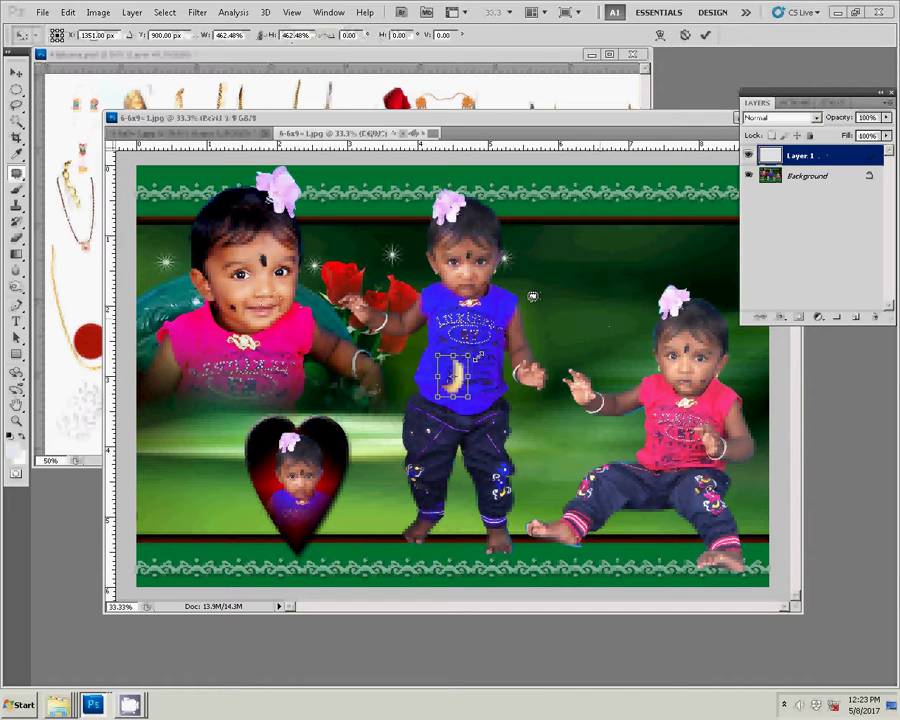
pyautogui.press('Return')
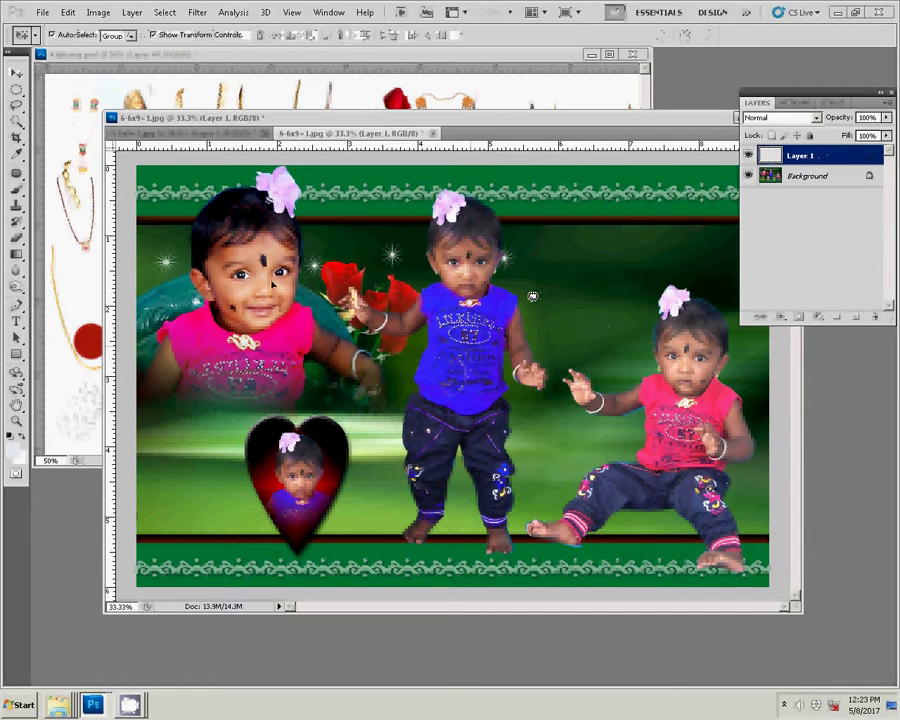
# Place the moon by the left child's ear, shrink it to about 40%, and flip horizontally
pyautogui.moveTo(452, 375)
pyautogui.mouseDown()
pyautogui.moveTo(200, 292)
pyautogui.moveTo(375, 335)
pyautogui.mouseUp()
pyautogui.press('z')
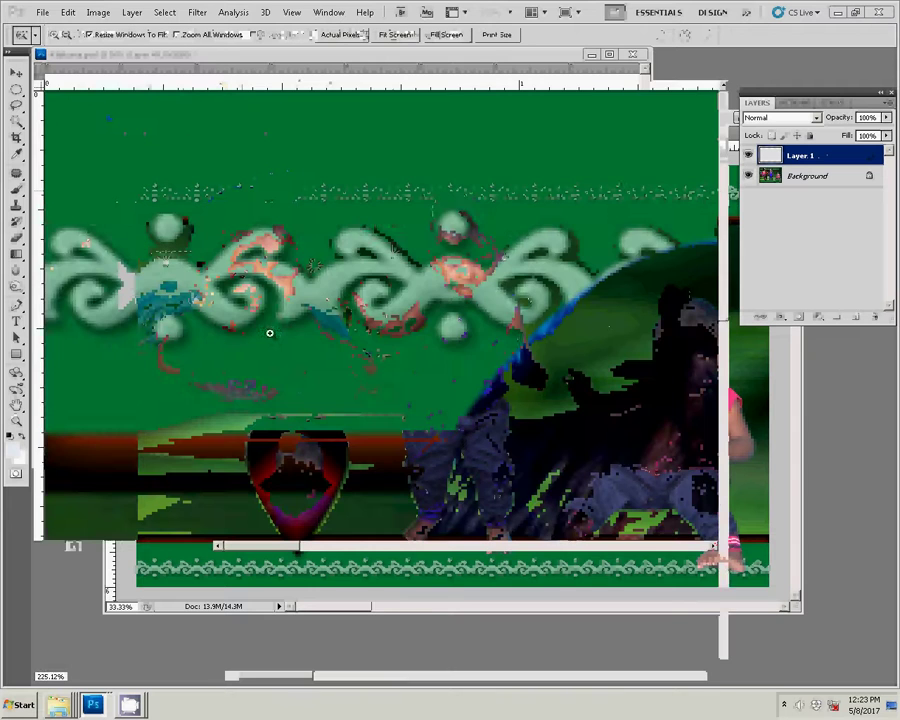
pyautogui.press('v')
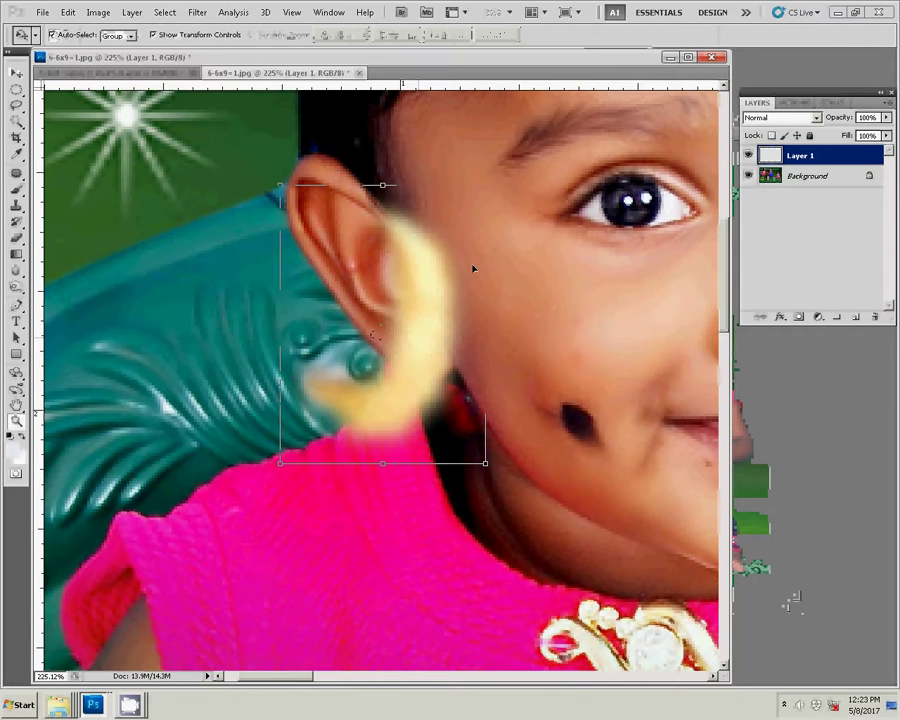
pyautogui.moveTo(486, 186); pyautogui.dragTo(425, 268)
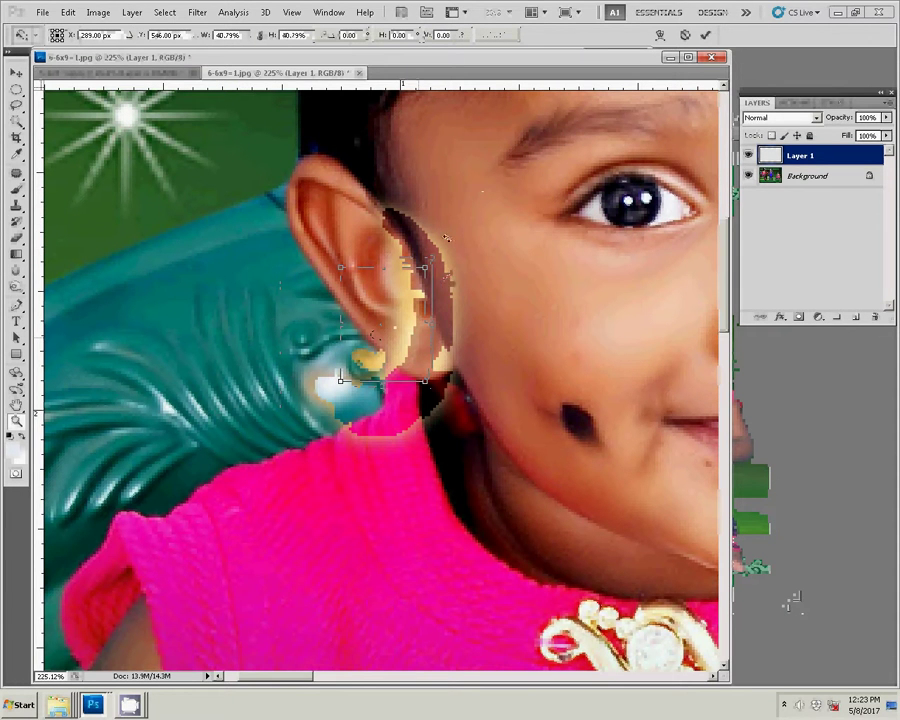
pyautogui.rightClick(481, 265)
pyautogui.click(482, 395)
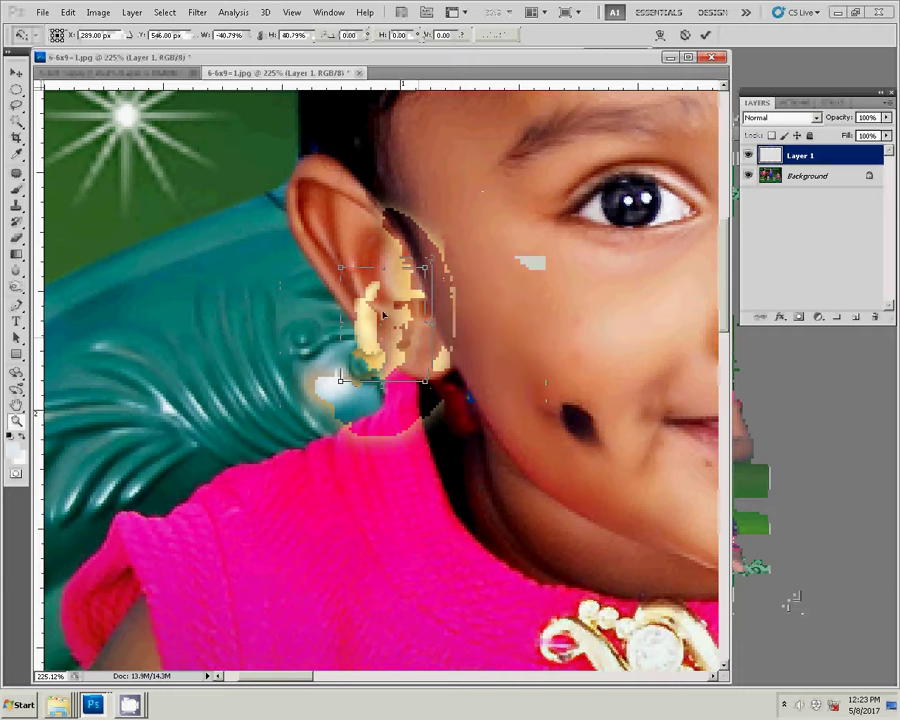
pyautogui.press('Return')
# Fit the earring onto the earlobe, merge it down, and close both collages
pyautogui.moveTo(383, 315); pyautogui.dragTo(405, 364)
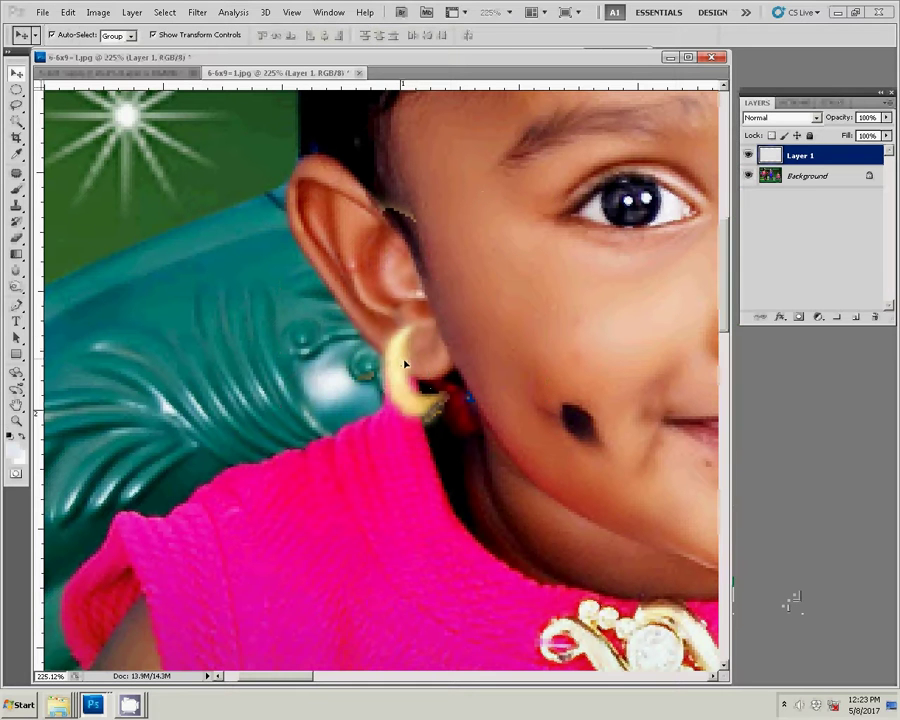
pyautogui.moveTo(458, 427); pyautogui.dragTo(460, 410)
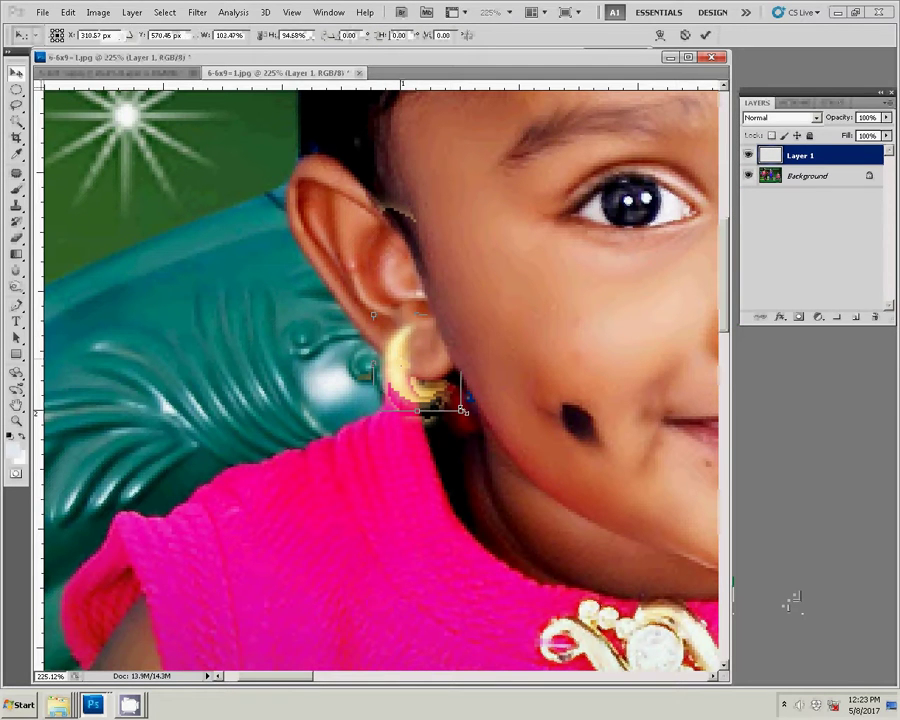
pyautogui.press('Return')
pyautogui.hotkey('ctrl', 'e')
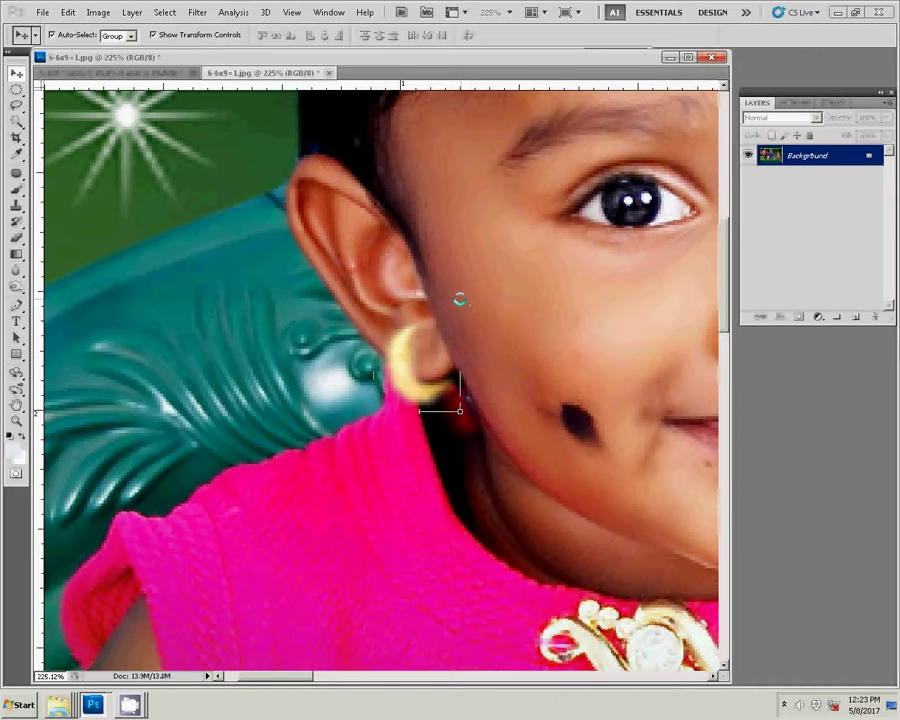
pyautogui.hotkey('alt', 'ctrl', 'w')
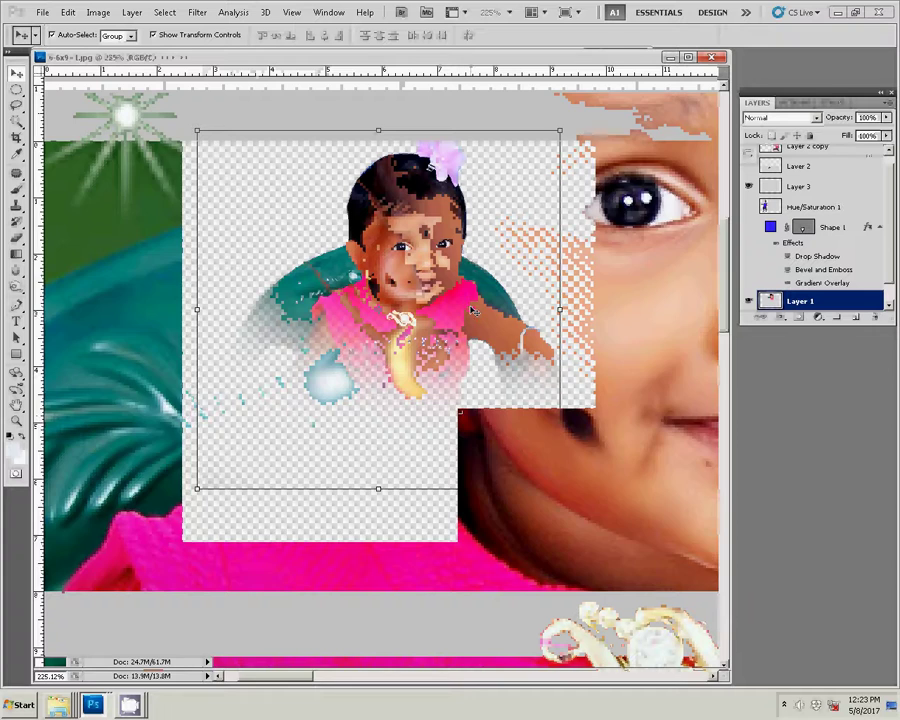
pyautogui.press('n')
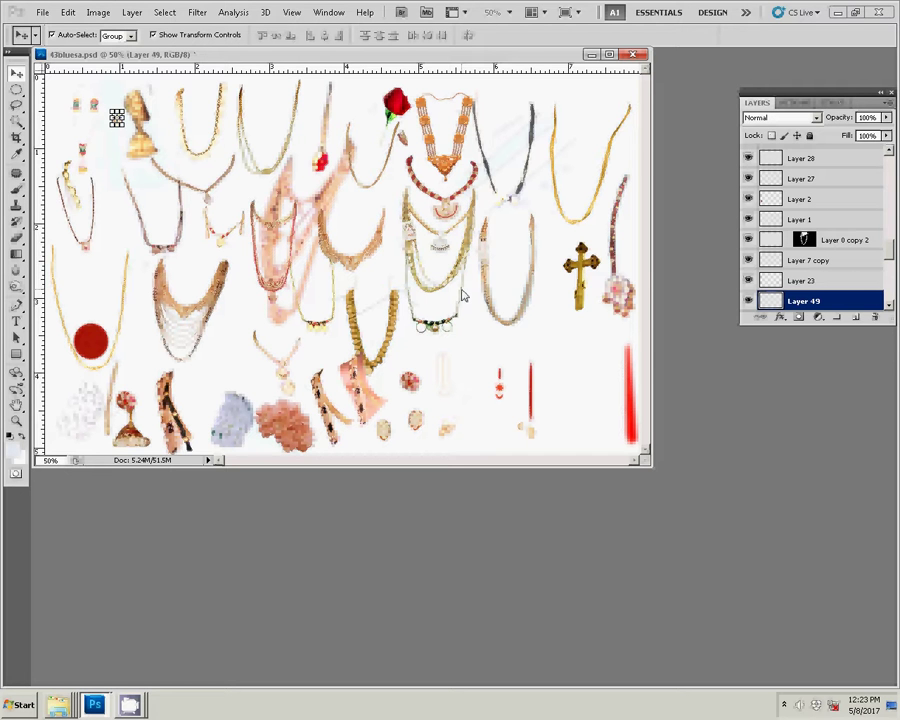
# Hide Photoshop, shift the prints window left, and minimize the wedding photos window
pyautogui.click(840, 14)
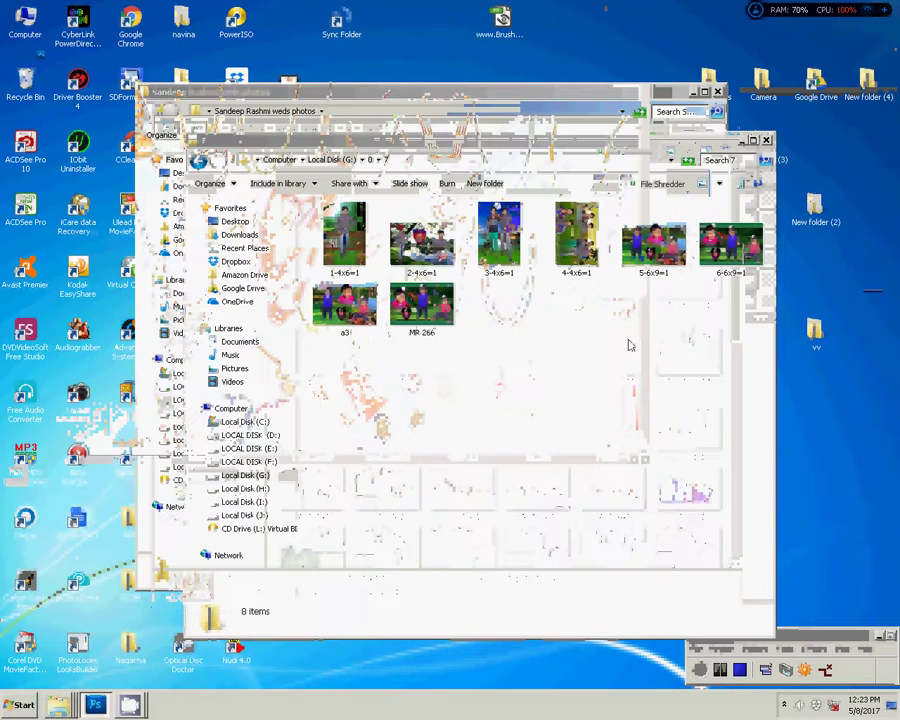
pyautogui.moveTo(600, 140); pyautogui.dragTo(377, 96)
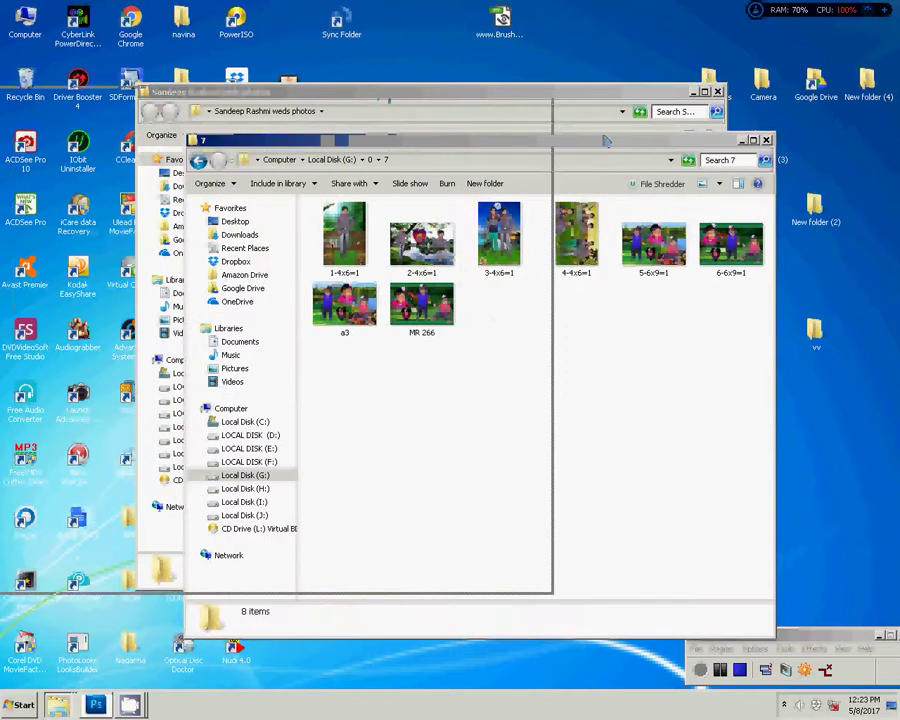
pyautogui.click(636, 240)
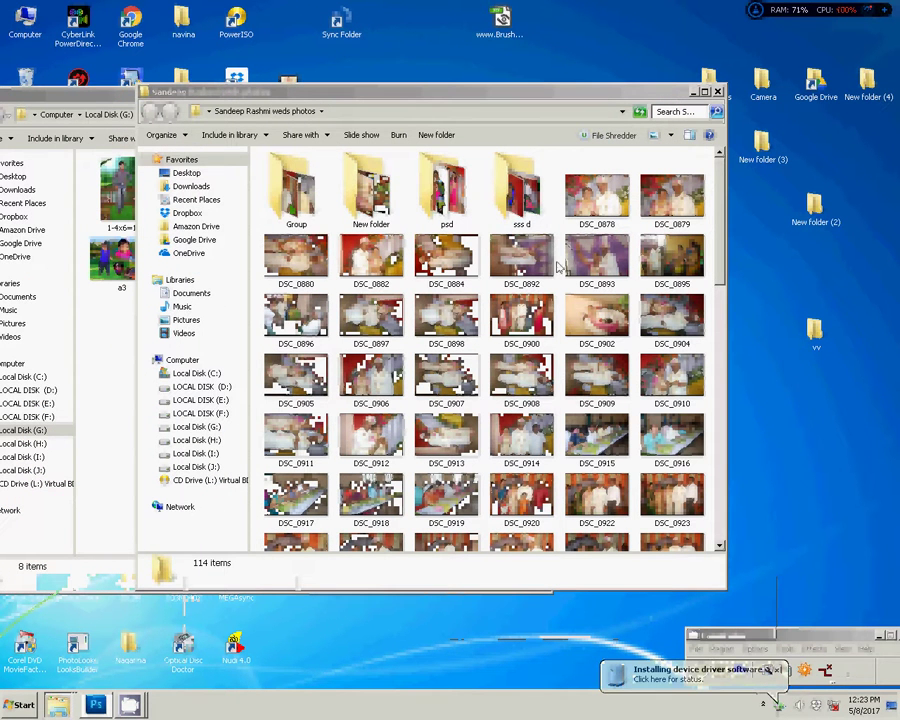
pyautogui.click(690, 92)
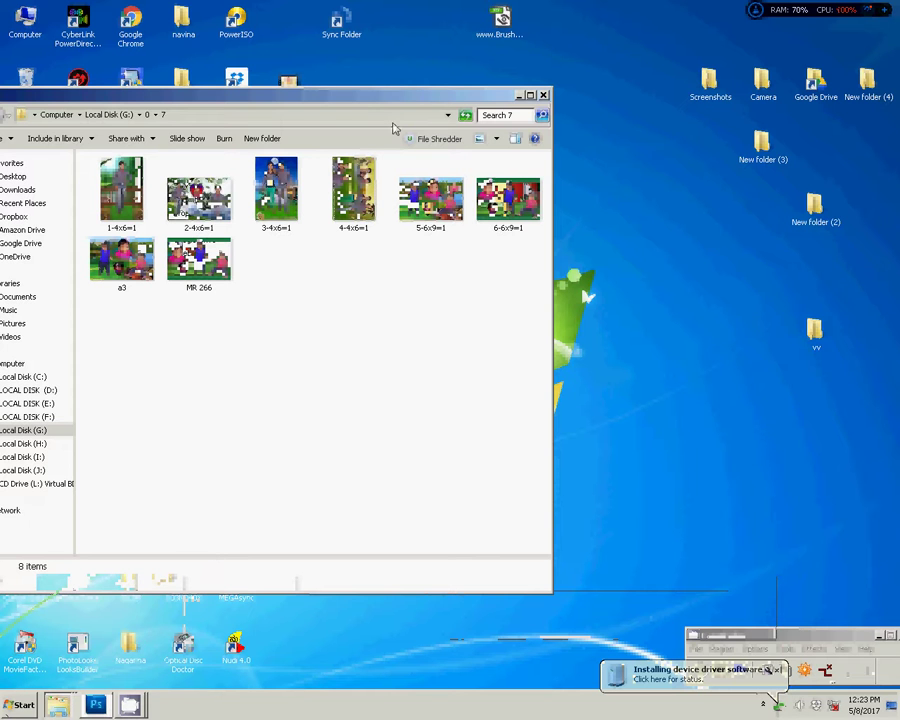
pyautogui.moveTo(416, 96); pyautogui.dragTo(358, 76)
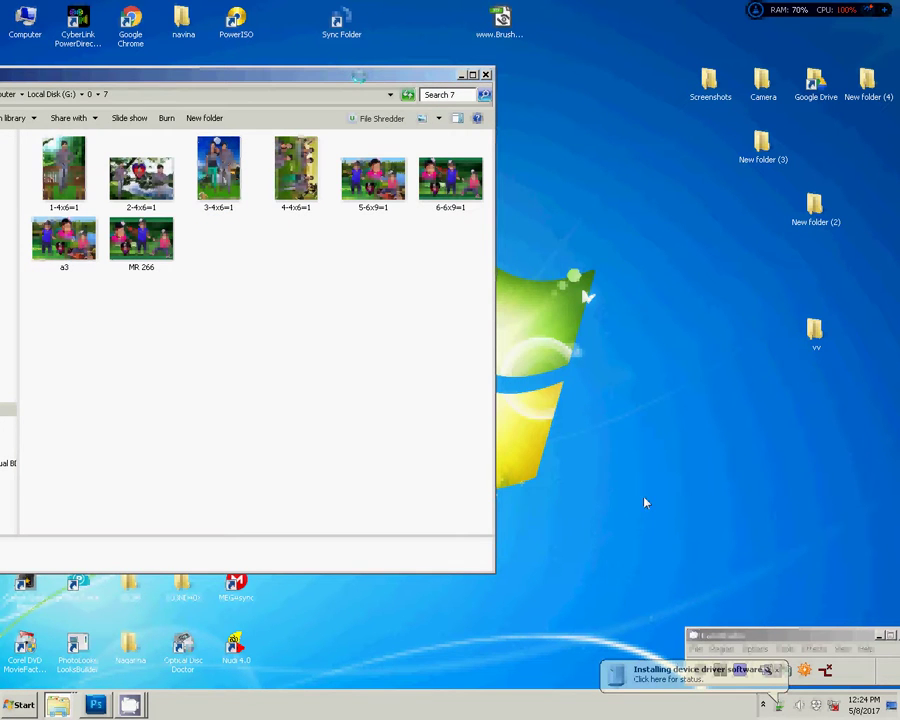
# Refresh the desktop and open the Computer drive list from the Start menu
pyautogui.rightClick(683, 415)
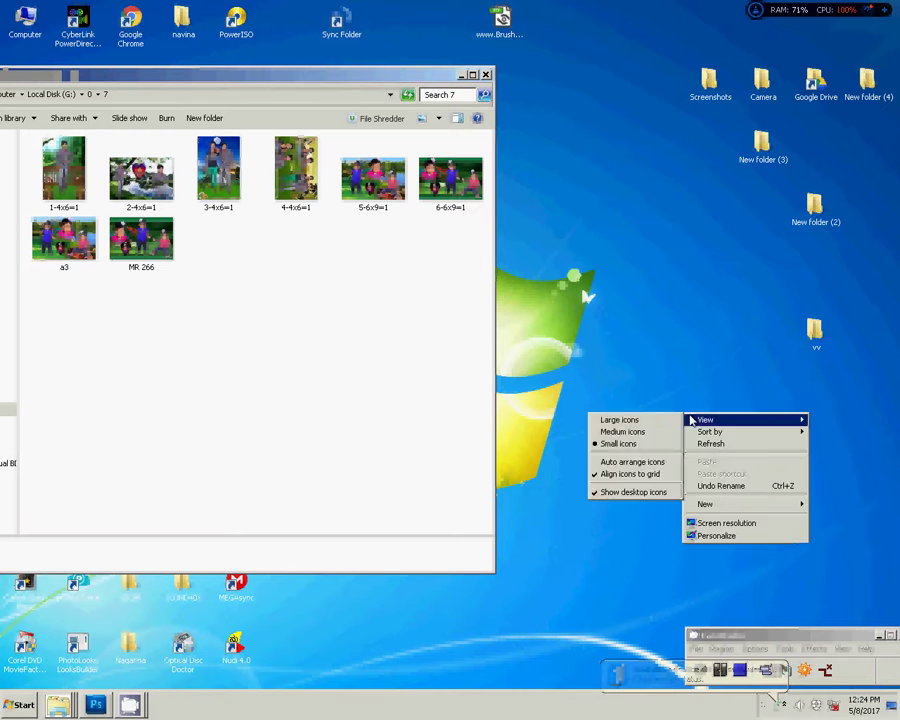
pyautogui.click(711, 444)
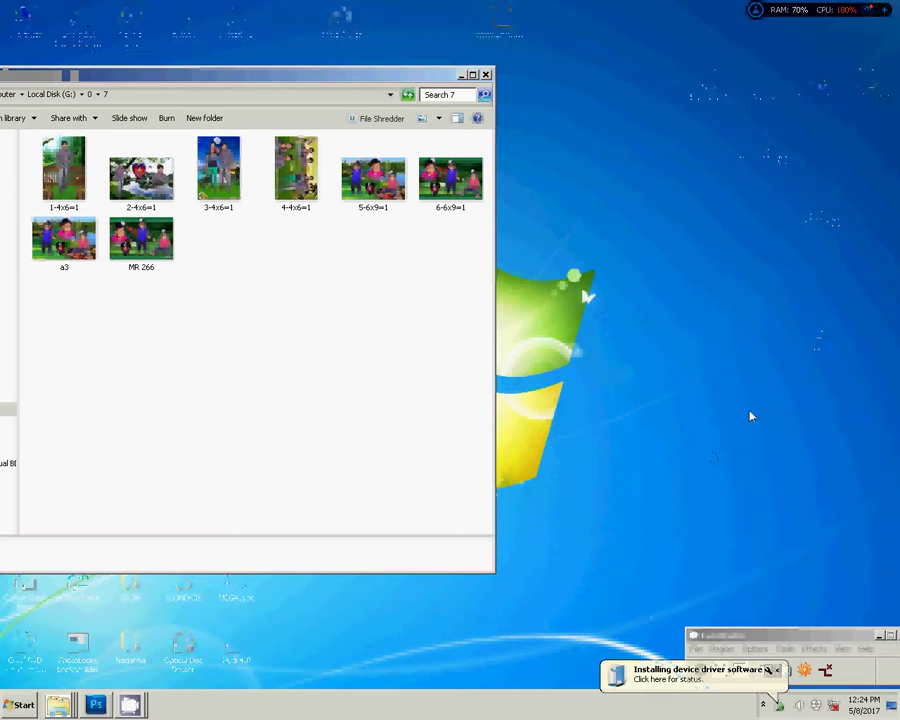
pyautogui.click(10, 706)
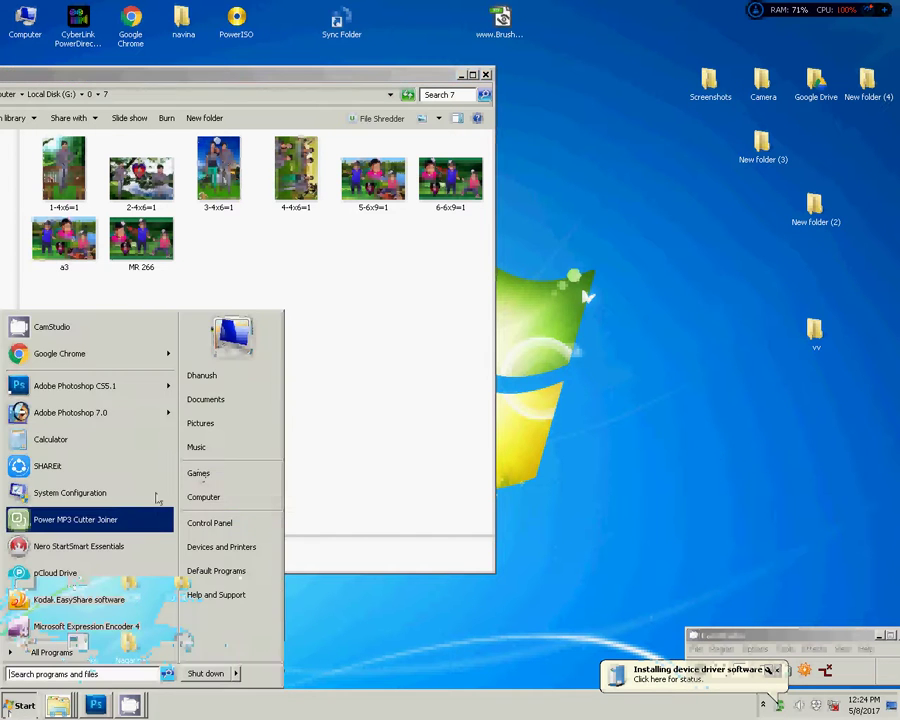
pyautogui.click(202, 492)
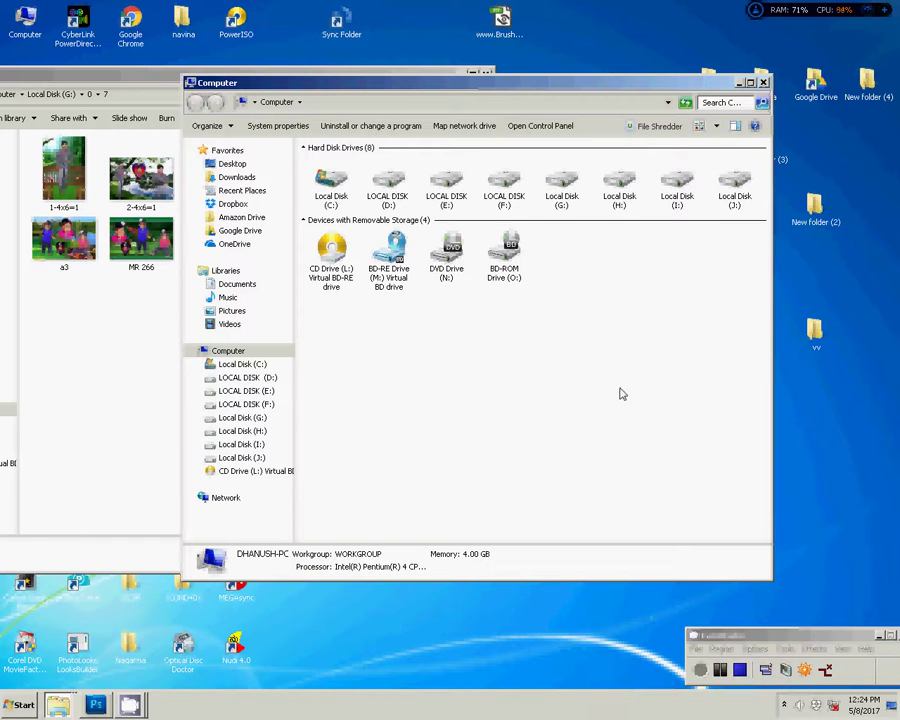
# Dismiss the new-drive prompts and open the N F C L (K:) USB drive
pyautogui.click(418, 390)
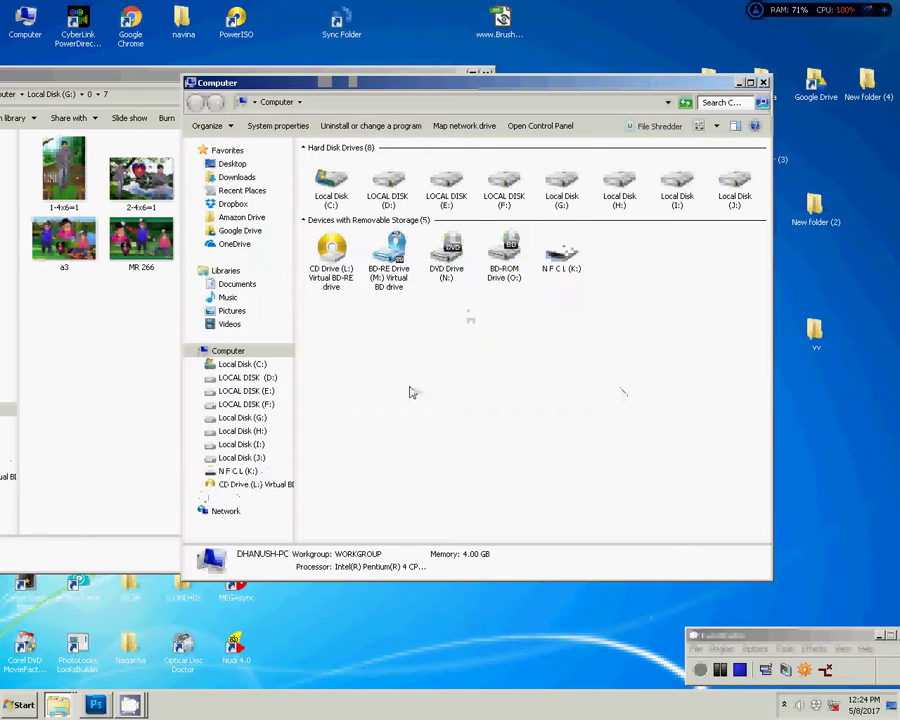
pyautogui.click(540, 240)
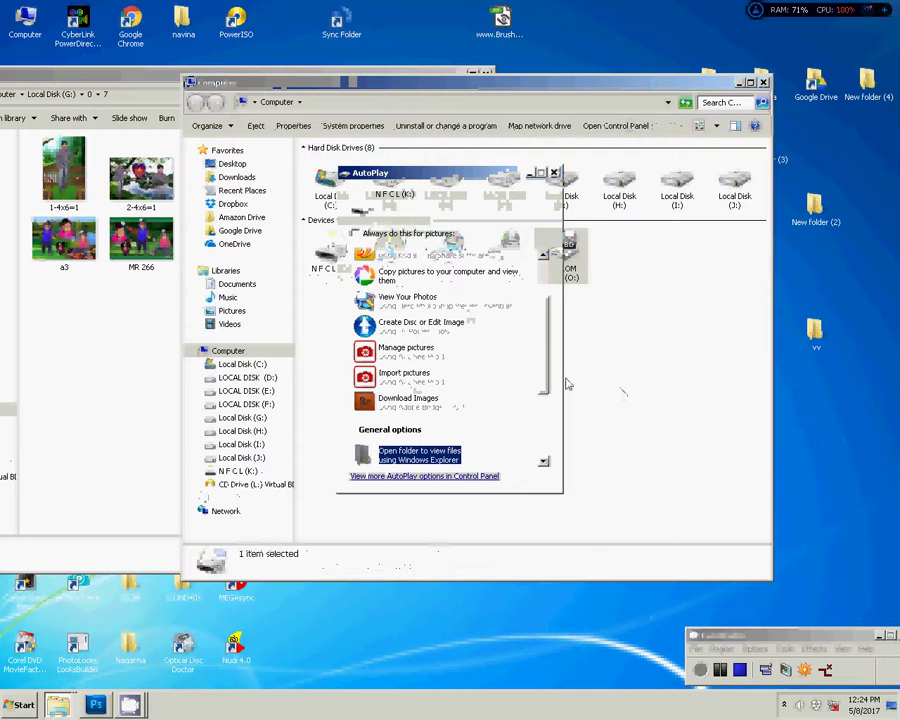
pyautogui.press('Escape')
pyautogui.doubleClick(329, 262)
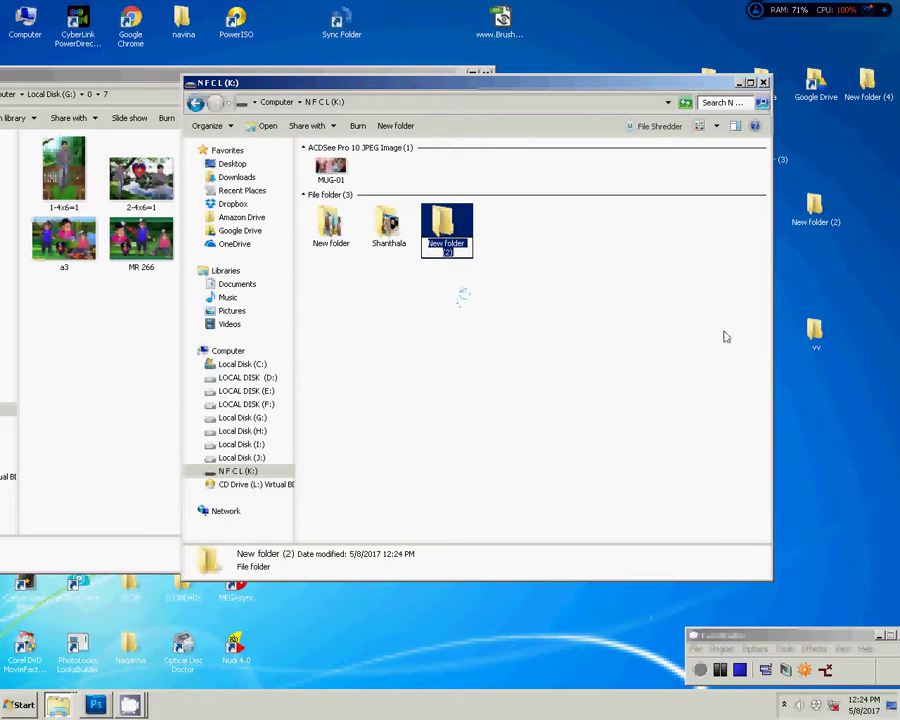
# Name the new folder on K: after the client, open it, and move its window right
pyautogui.write('Dh')
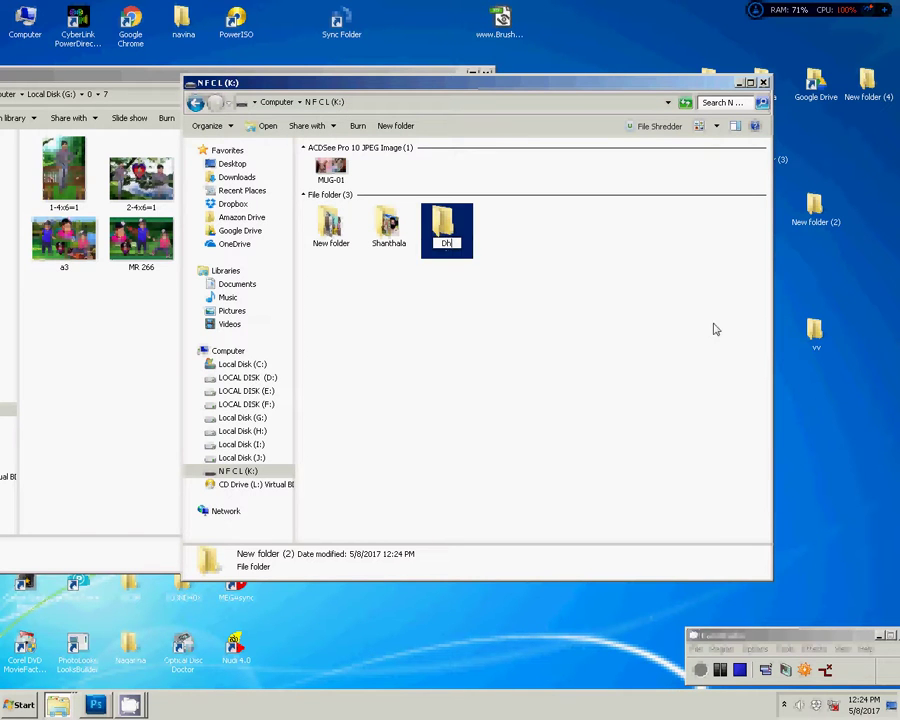
pyautogui.write('anush')
pyautogui.click(543, 300)
pyautogui.doubleClick(446, 225)
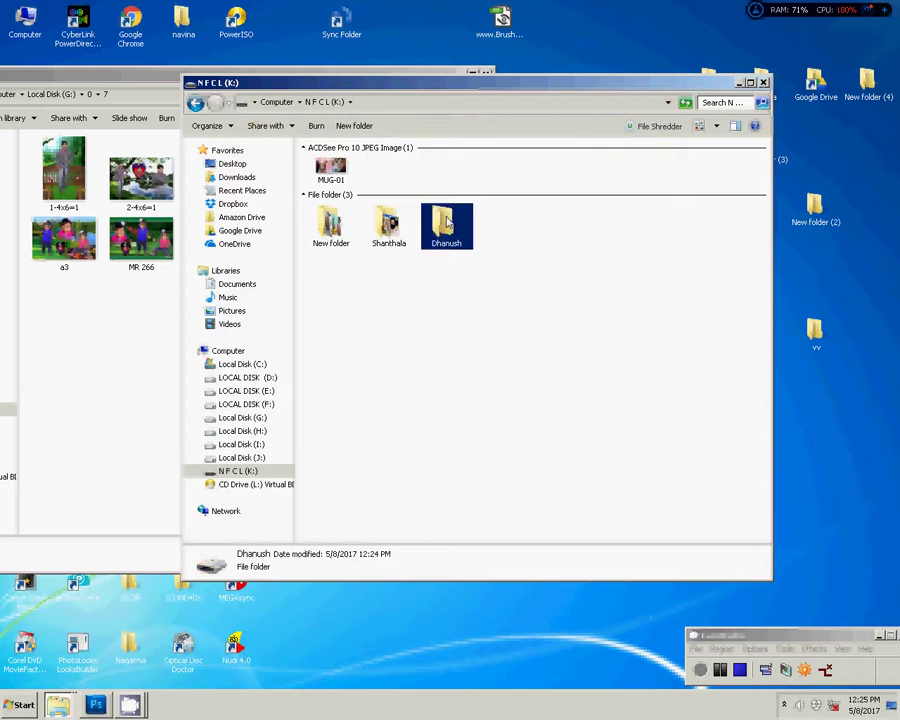
pyautogui.moveTo(575, 89); pyautogui.dragTo(668, 81)
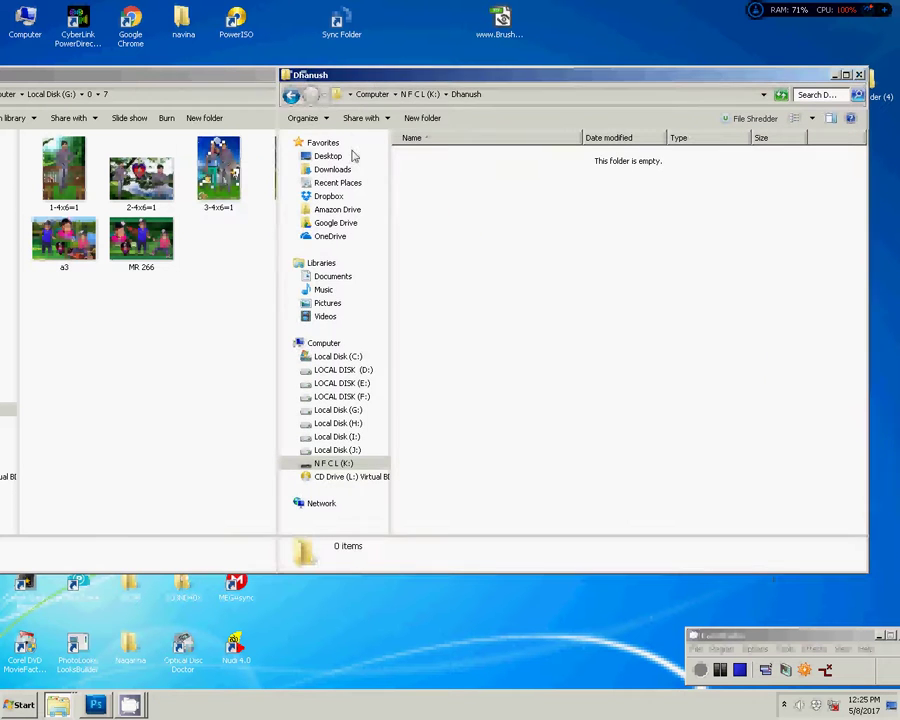
# Copy the 5-6x9=1 and 6-6x9=1 prints from the prints folder into the USB folder
pyautogui.click(140, 94)
pyautogui.click(141, 237)
pyautogui.keyDown('ctrl'); pyautogui.click(64, 237); pyautogui.keyUp('ctrl')
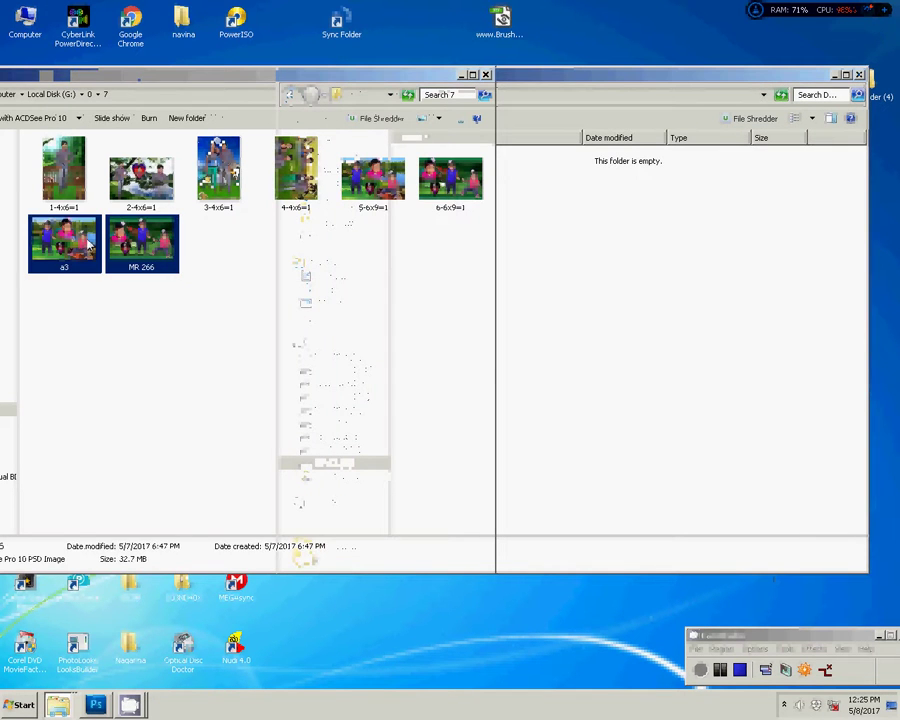
pyautogui.click(373, 177)
pyautogui.keyDown('ctrl'); pyautogui.click(469, 186); pyautogui.keyUp('ctrl')
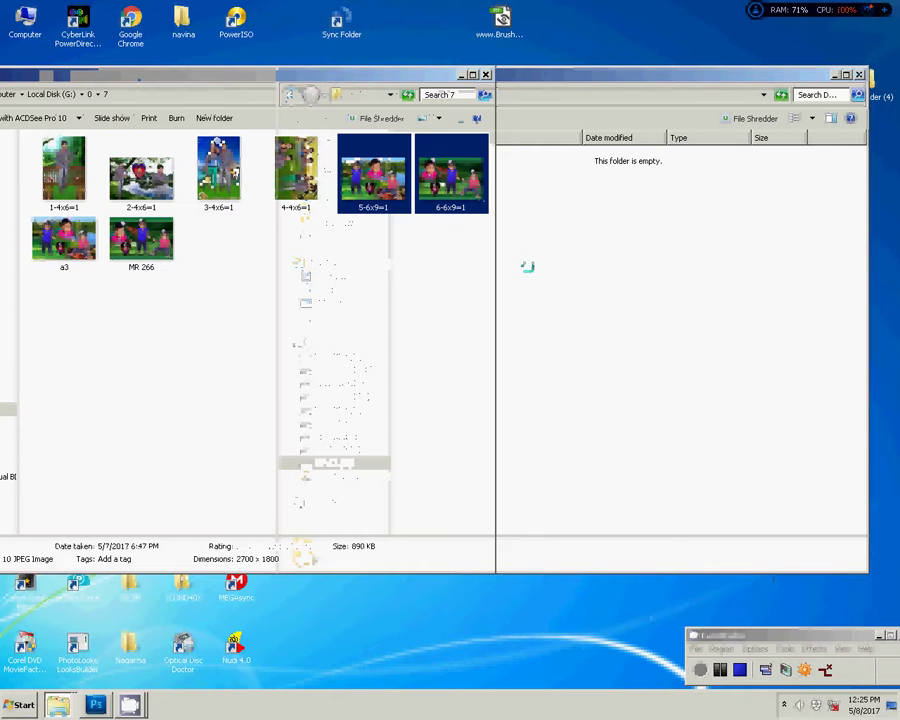
pyautogui.click(600, 292)
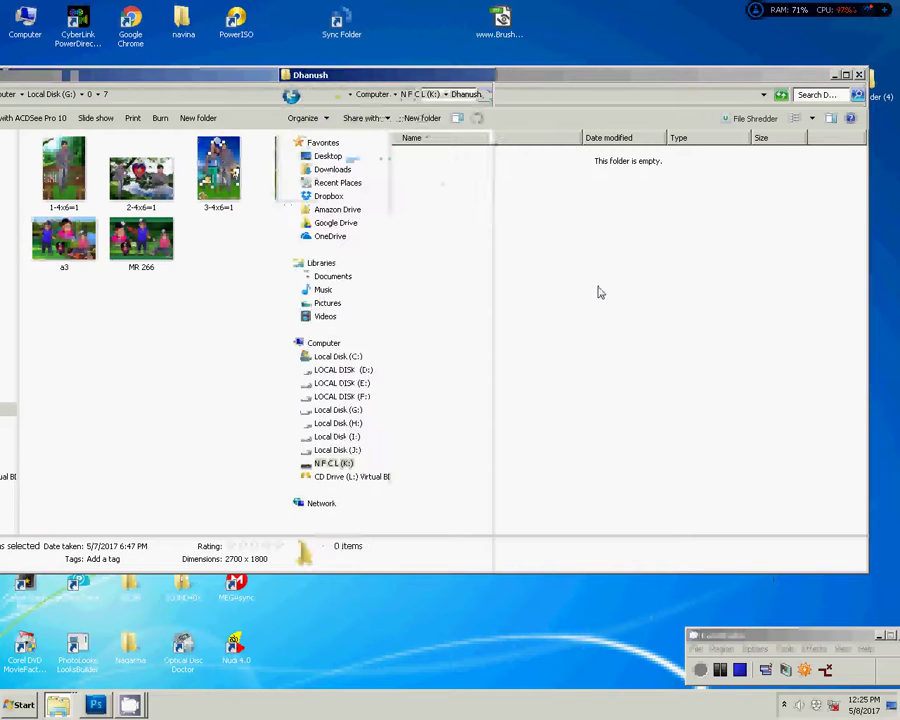
pyautogui.click(115, 88)
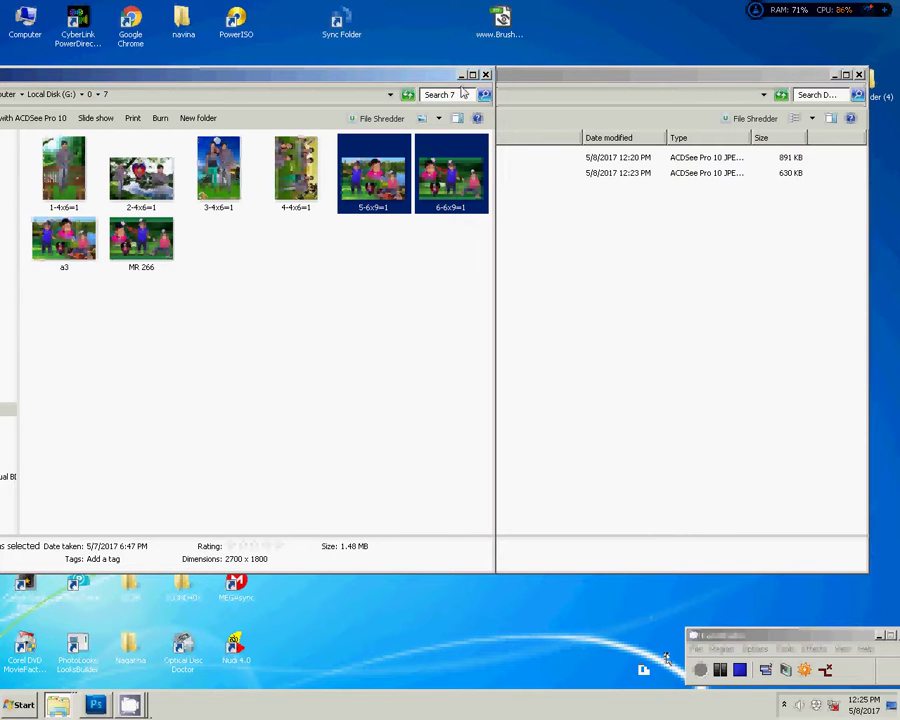
# Close the prints folder window and move a desktop shortcut to the bottom row
pyautogui.click(486, 74)
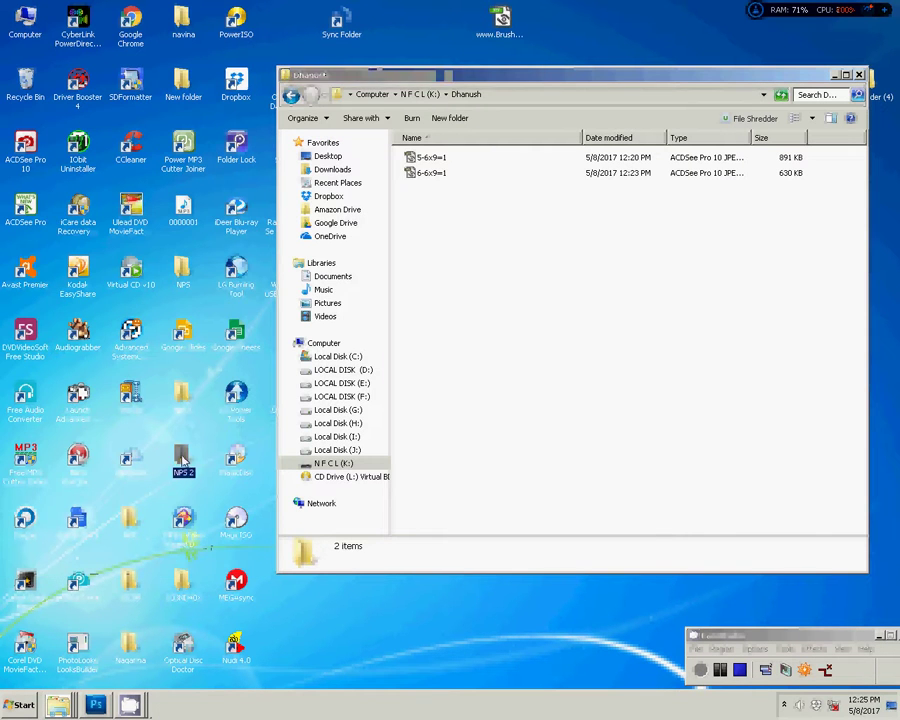
pyautogui.click(128, 527)
pyautogui.moveTo(128, 527); pyautogui.dragTo(133, 652)
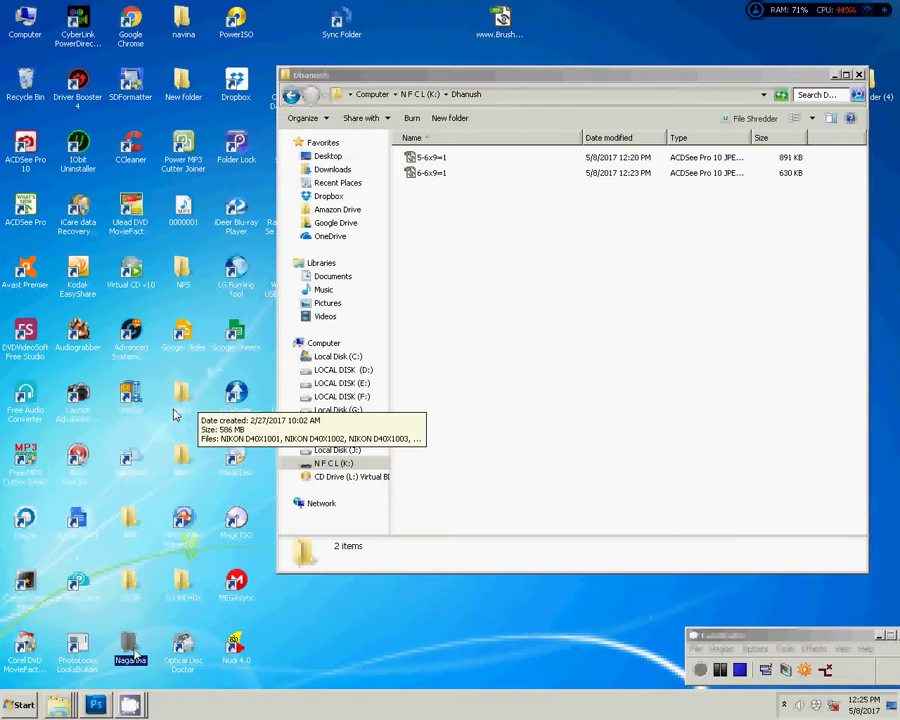
# Open the client's photo folder and select photos DSC_0322 through DSC_0344
pyautogui.doubleClick(128, 645)
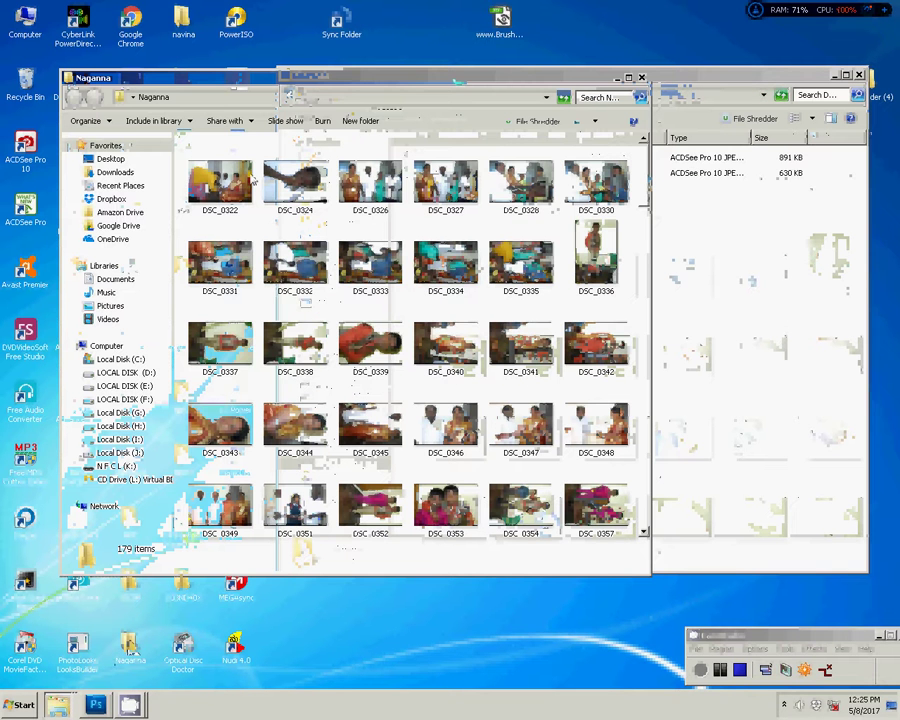
pyautogui.click(245, 175)
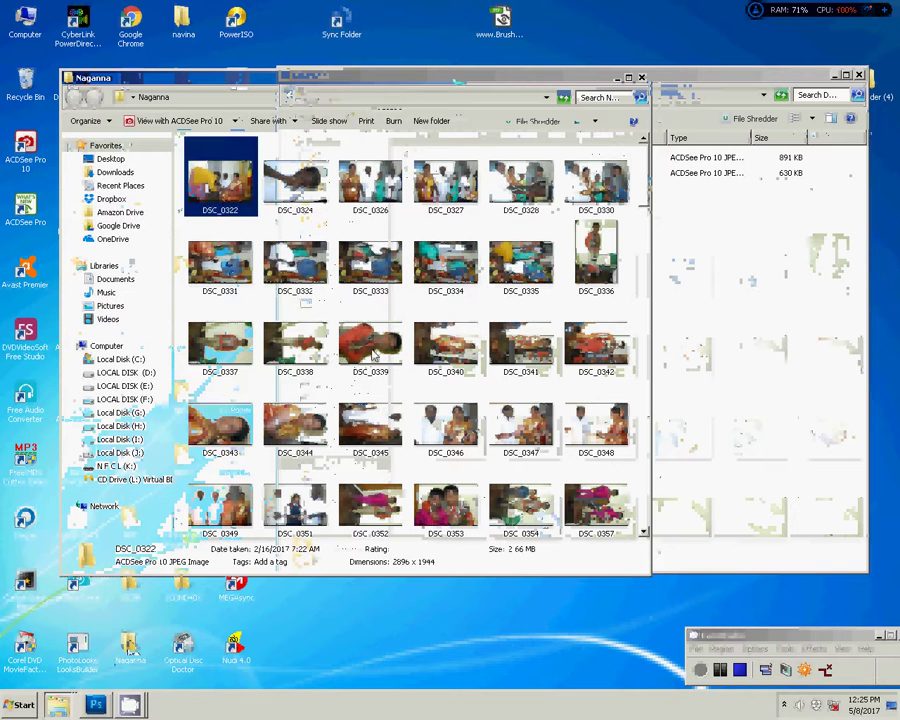
pyautogui.keyDown('shift'); pyautogui.click(615, 328); pyautogui.keyUp('shift')
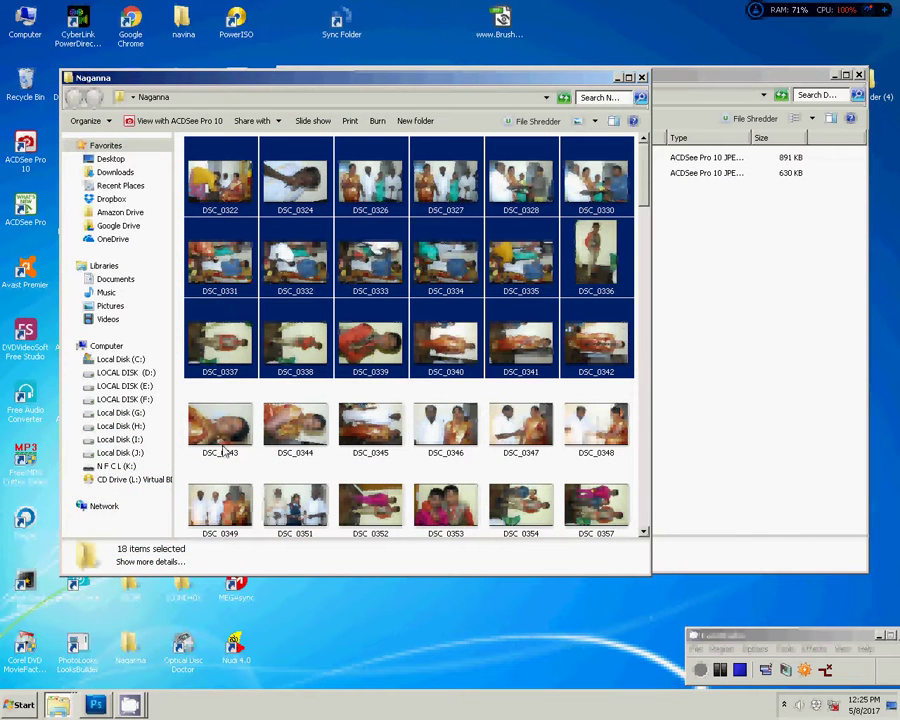
pyautogui.keyDown('shift'); pyautogui.click(221, 445); pyautogui.keyUp('shift')
pyautogui.keyDown('shift'); pyautogui.click(295, 425); pyautogui.keyUp('shift')
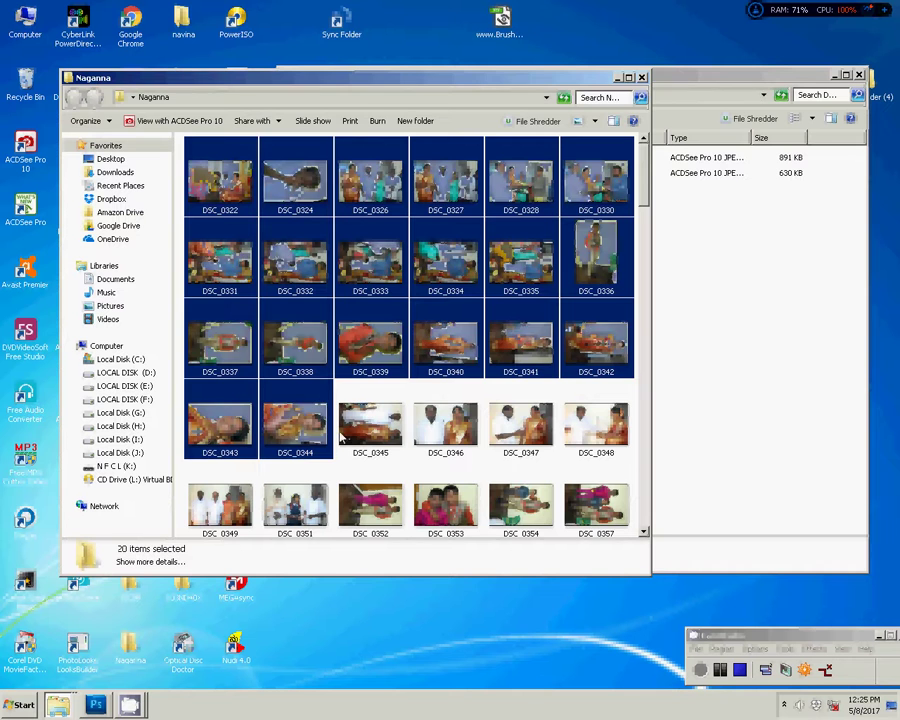
# Create a '4x6' folder in the USB folder, open it, and paste the twenty photos
pyautogui.click(813, 422)
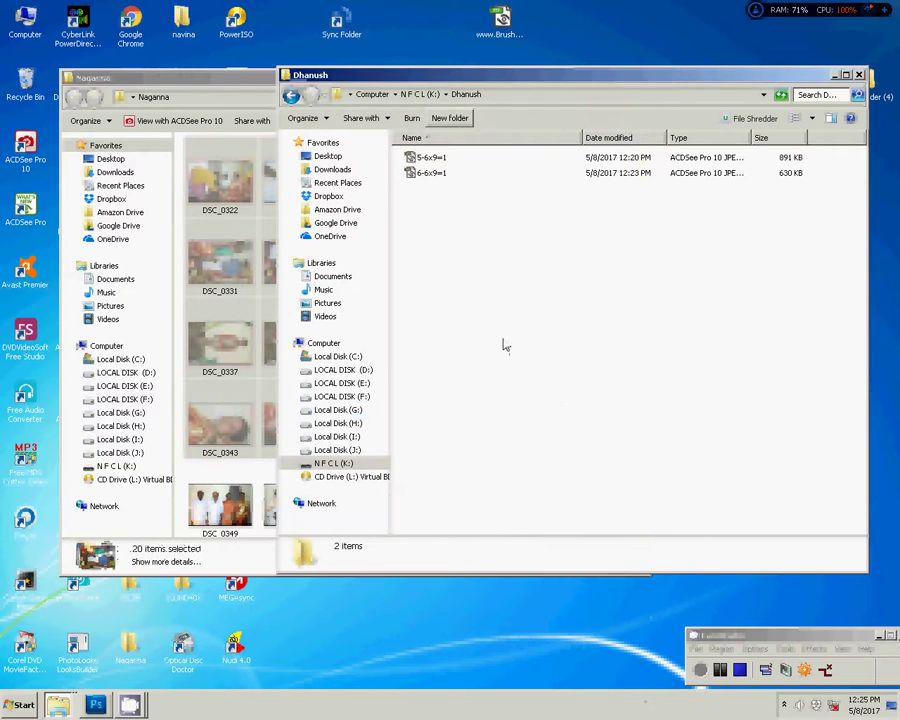
pyautogui.hotkey('ctrl', 'shift', 'n')
pyautogui.write('4x')
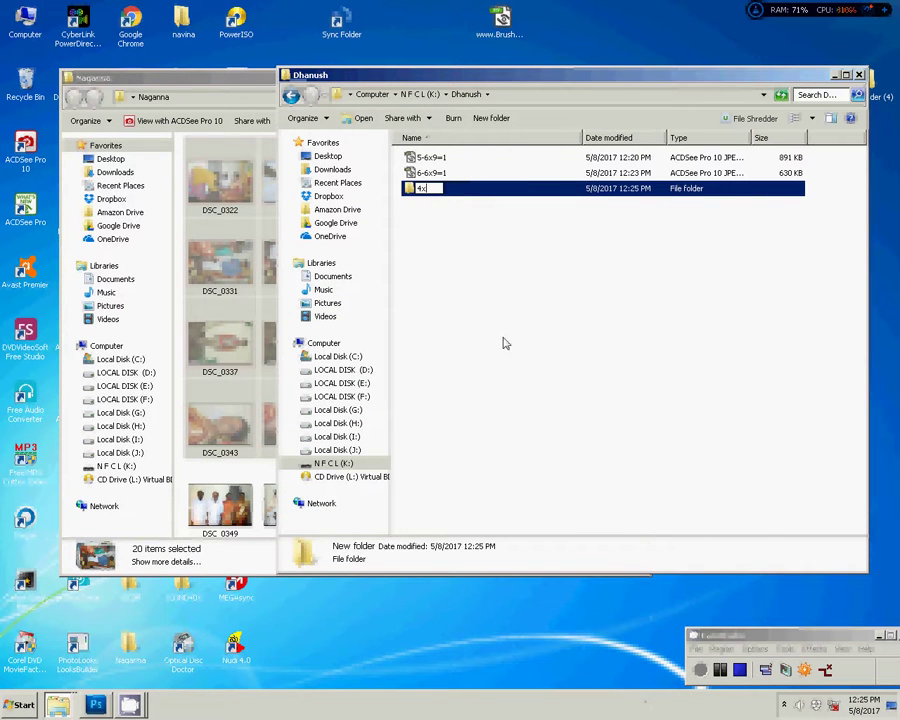
pyautogui.write('6')
pyautogui.press('Return')
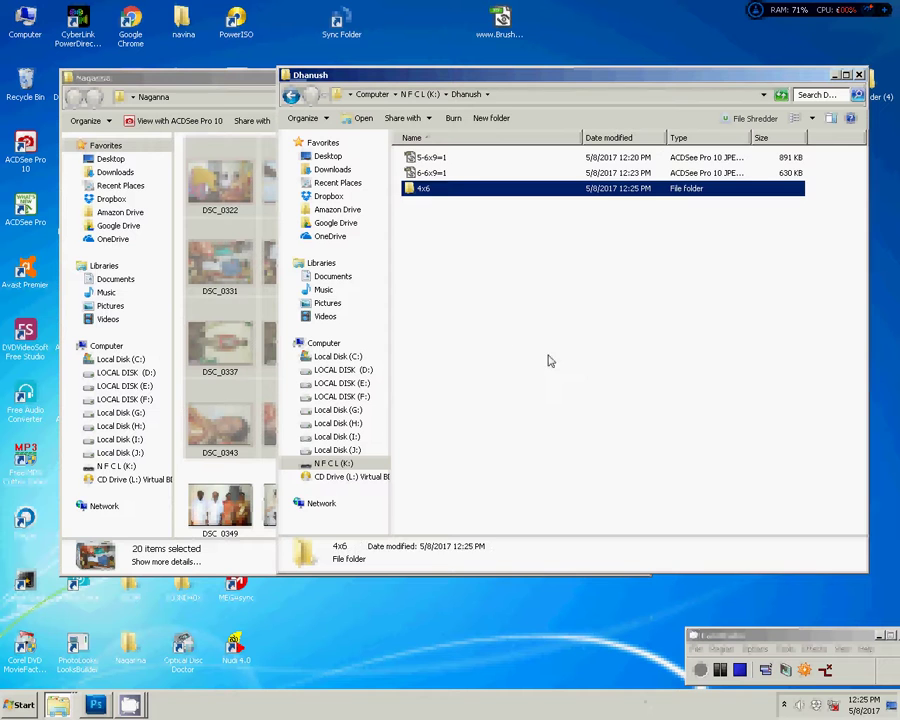
pyautogui.press('Return')
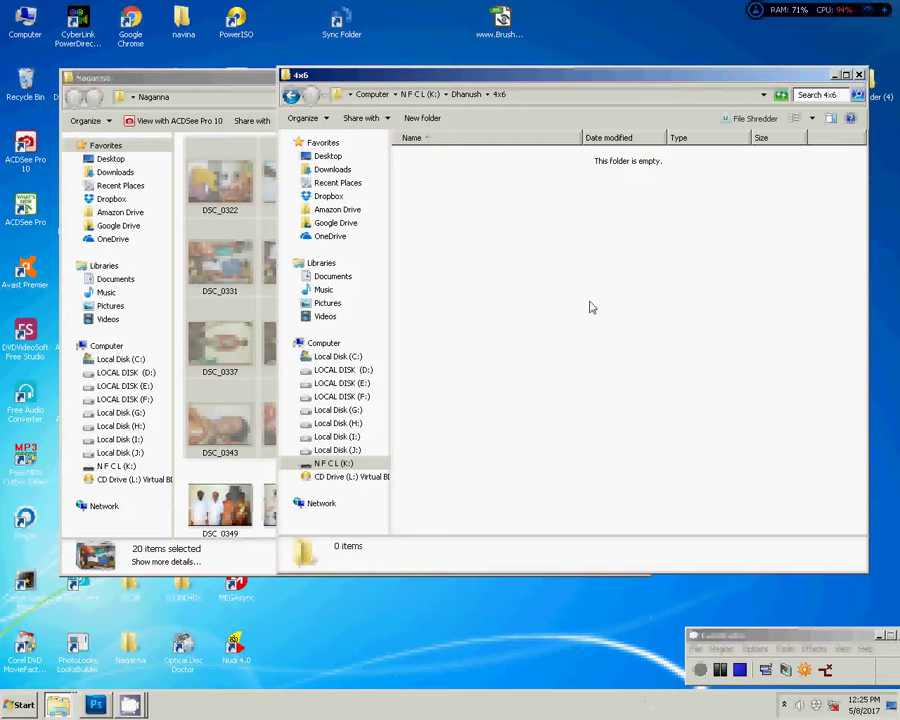
pyautogui.hotkey('ctrl', 'v')
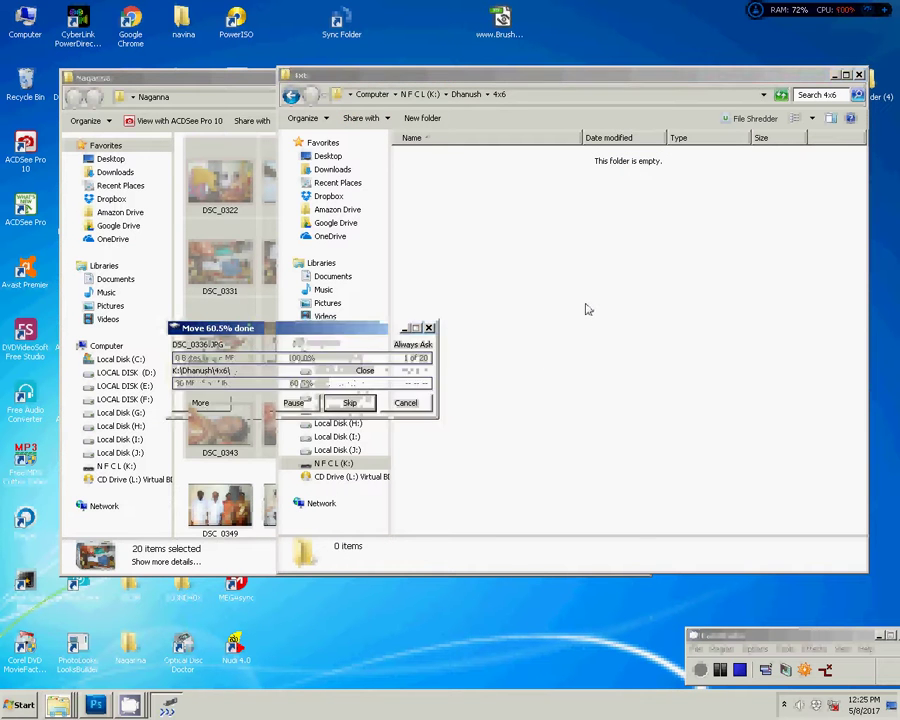
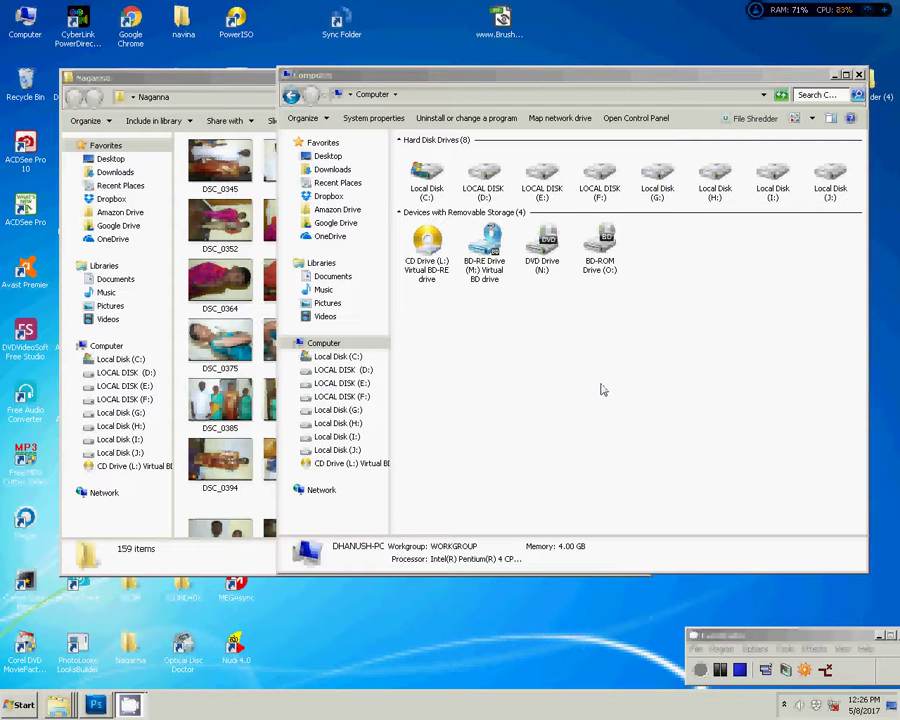
# Scroll through the Naganna photo folder thumbnails, then close that folder and the Computer window
pyautogui.click(237, 119)
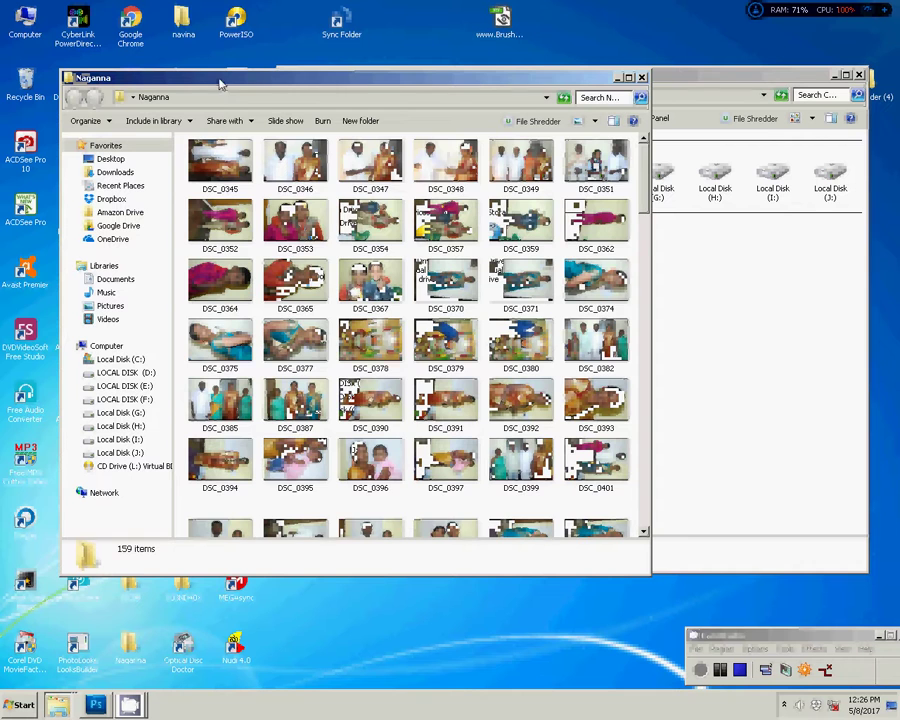
pyautogui.scroll(-3, 523, 360)
pyautogui.scroll(-4, 520, 362)
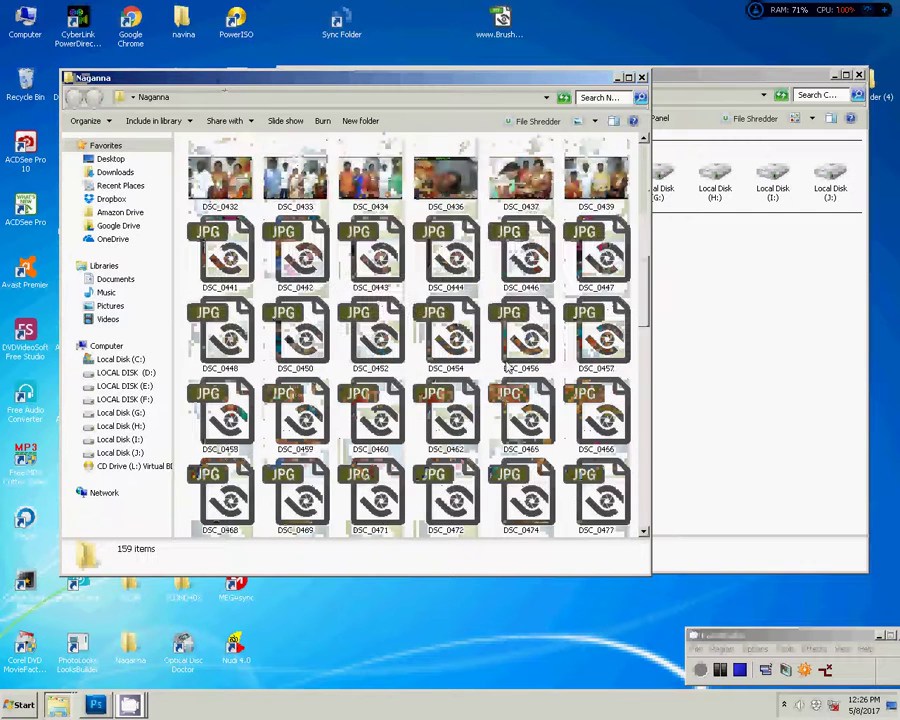
pyautogui.scroll(-4, 510, 368)
pyautogui.scroll(-3, 505, 370)
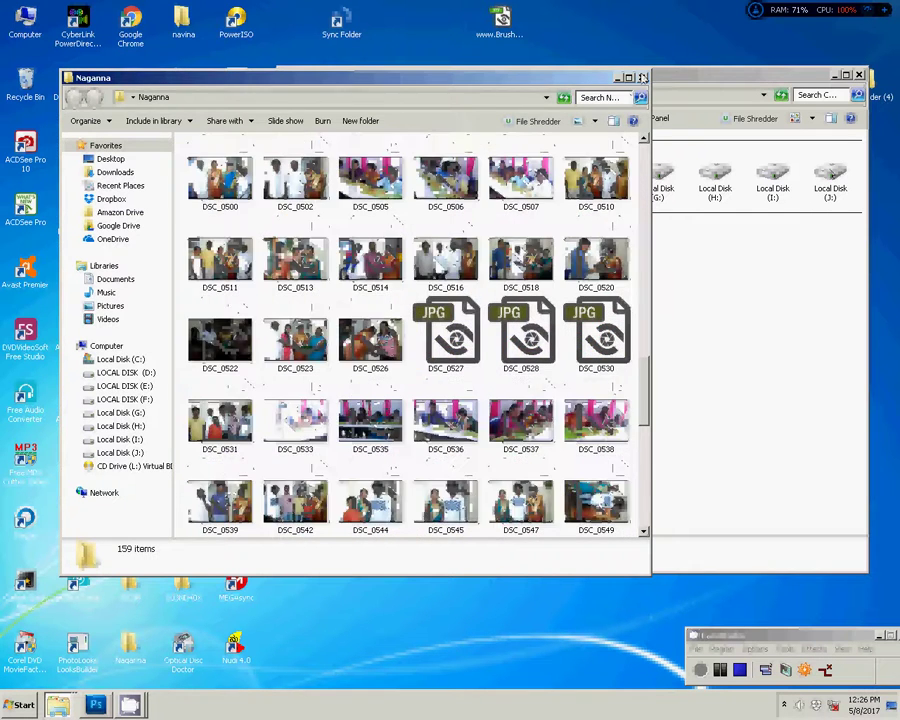
pyautogui.click(642, 77)
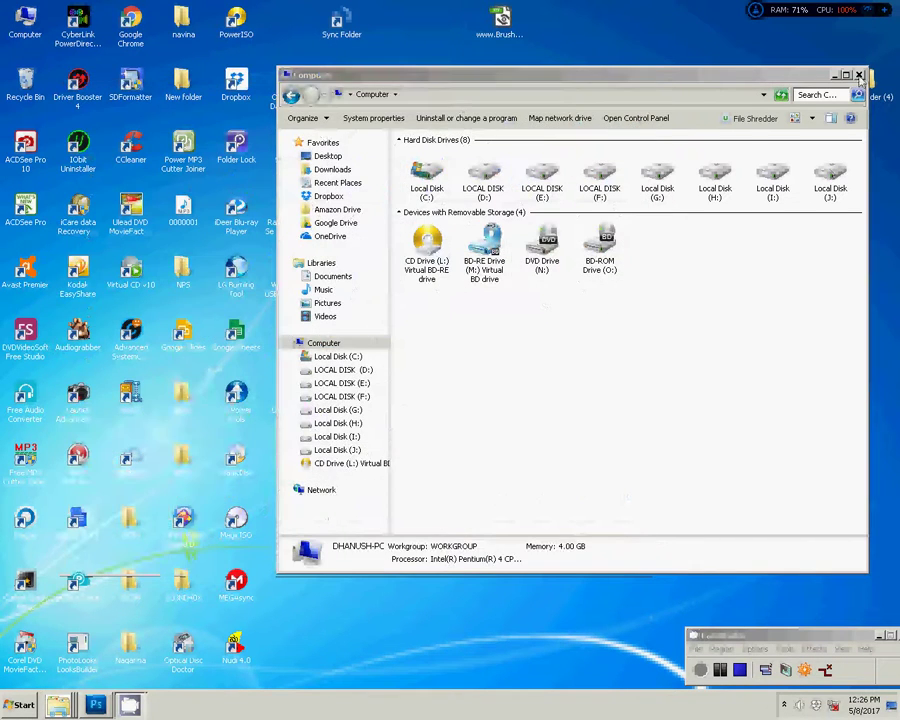
pyautogui.hotkey('alt', 'F4')
# Return to Photoshop and close the jewellery collage document, answering No to saving changes
pyautogui.click(96, 705)
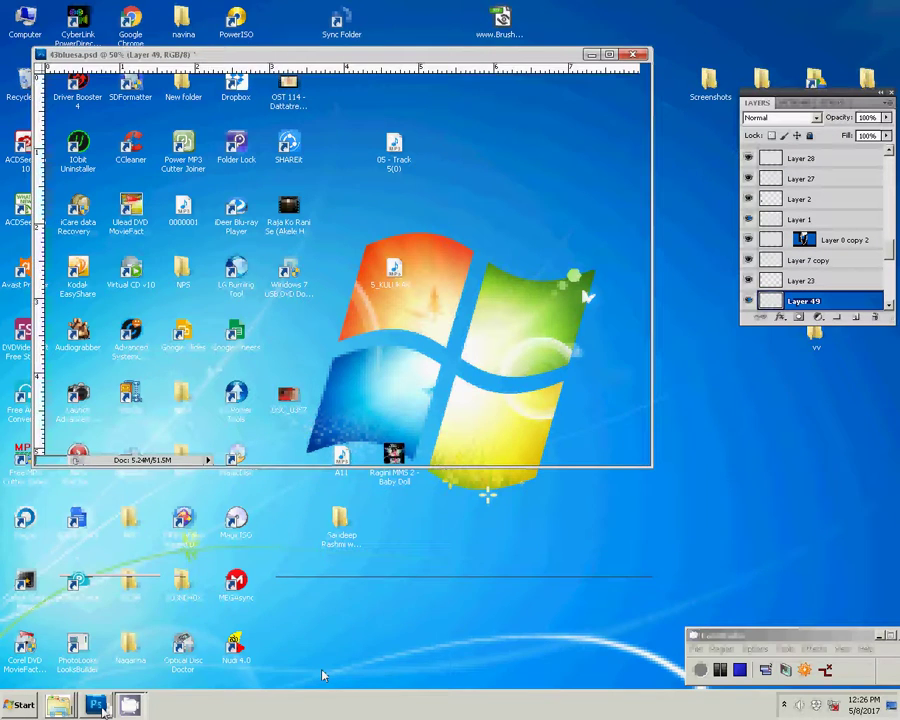
pyautogui.hotkey('ctrl', 'w')
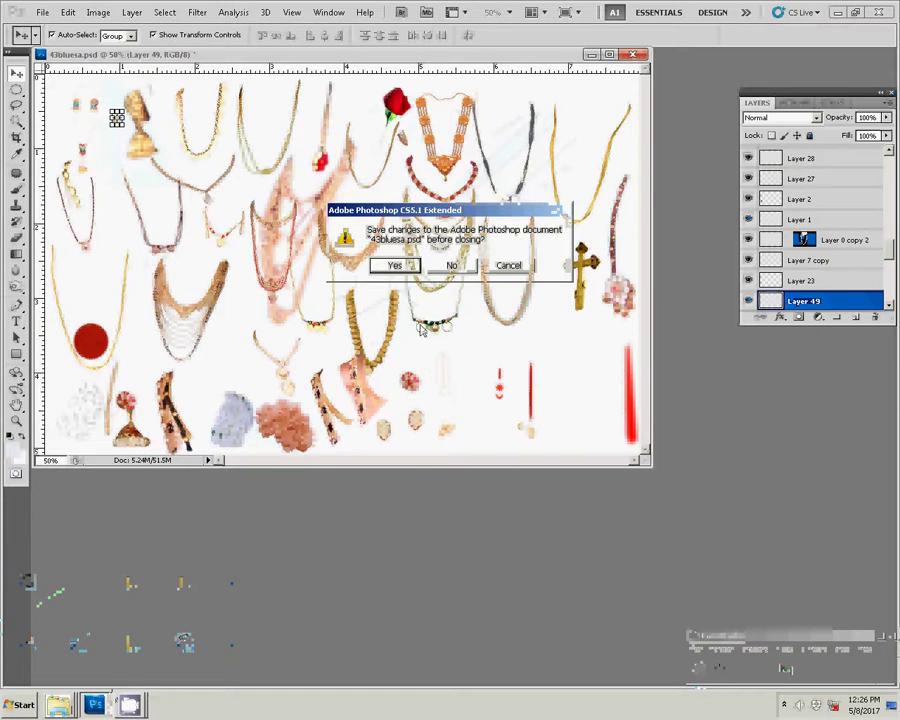
pyautogui.click(453, 265)
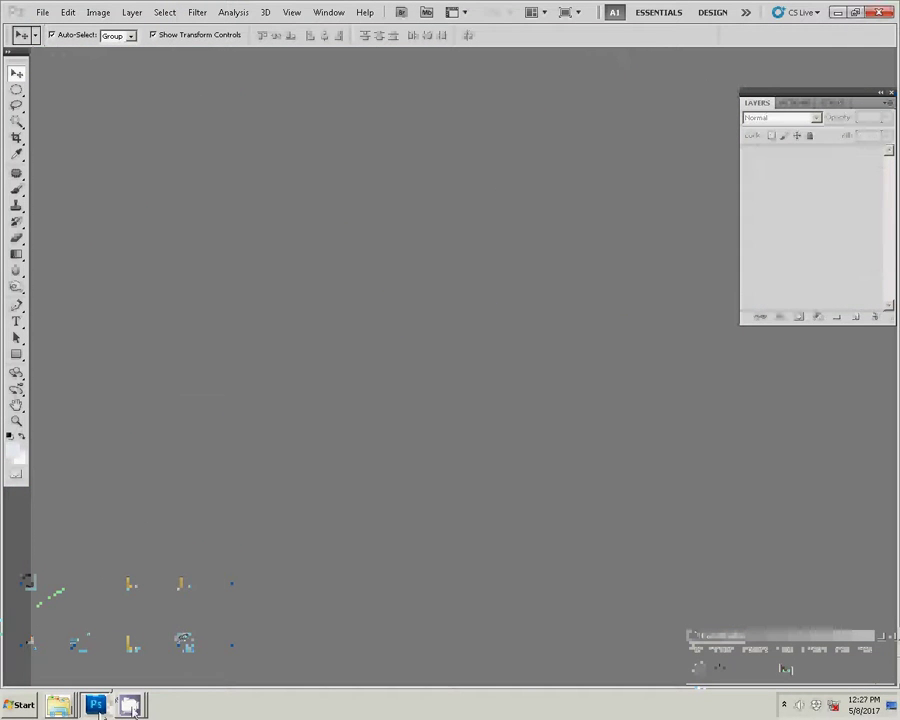
pyautogui.click(118, 652)
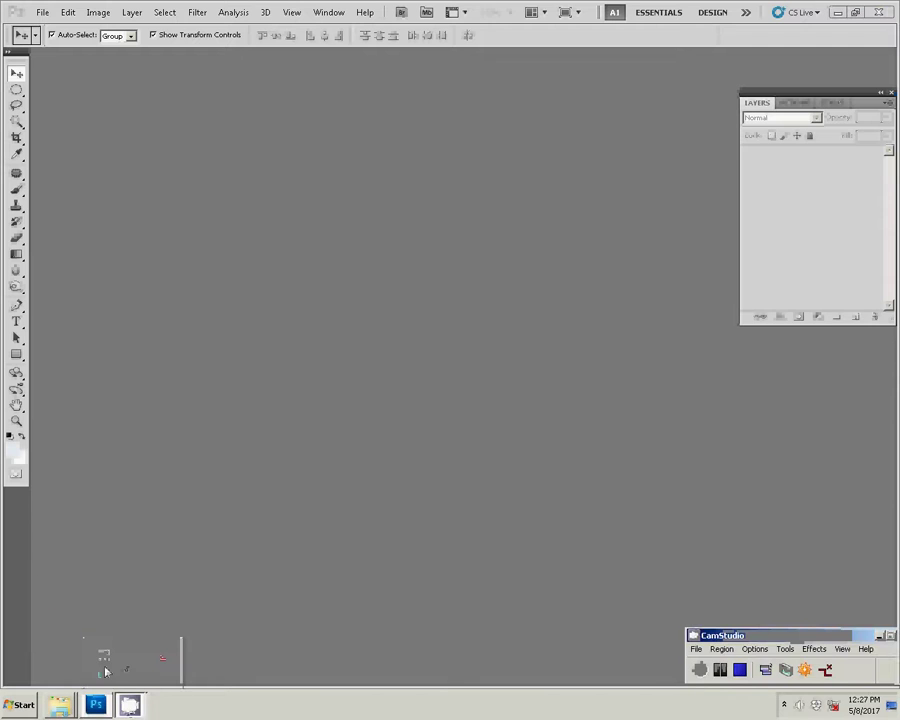